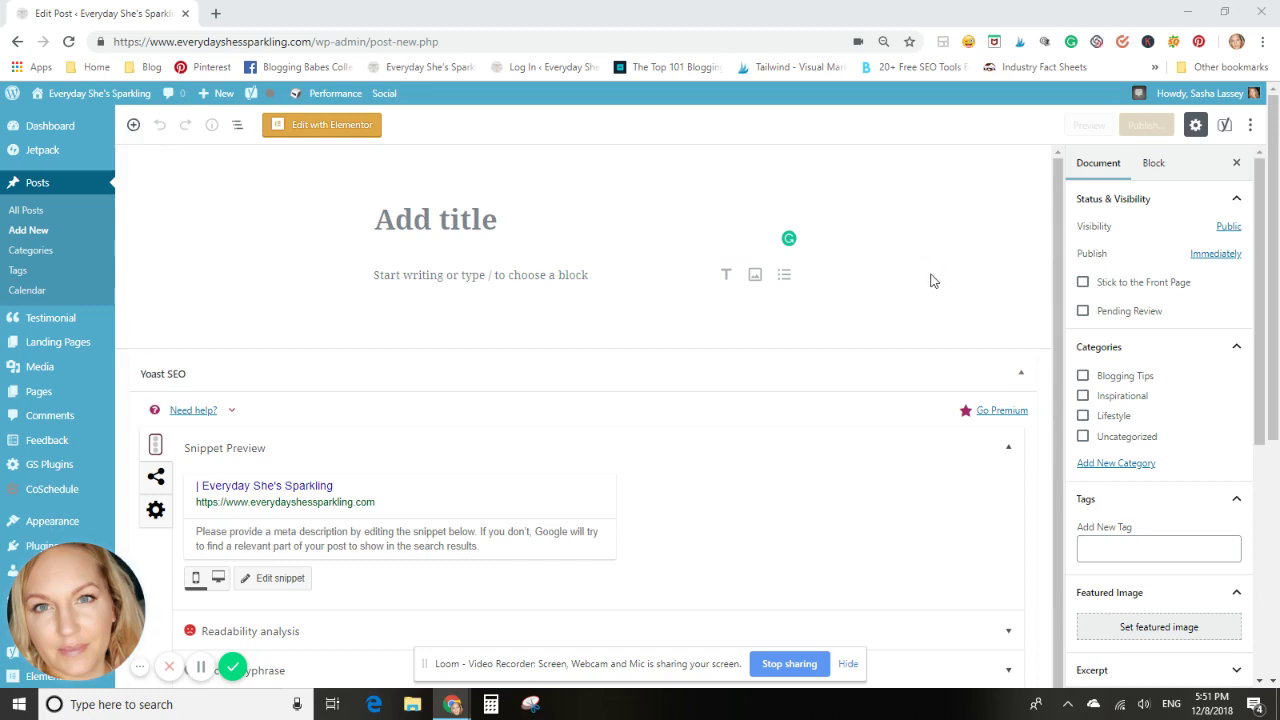
Examine the available block categories in the block library, from Most Used down to Reusable.
{"action": "scroll", "coordinate": [929, 277], "scroll_direction": "down", "scroll_amount": 2}
{"action": "scroll", "coordinate": [929, 277], "scroll_direction": "up", "scroll_amount": 2}
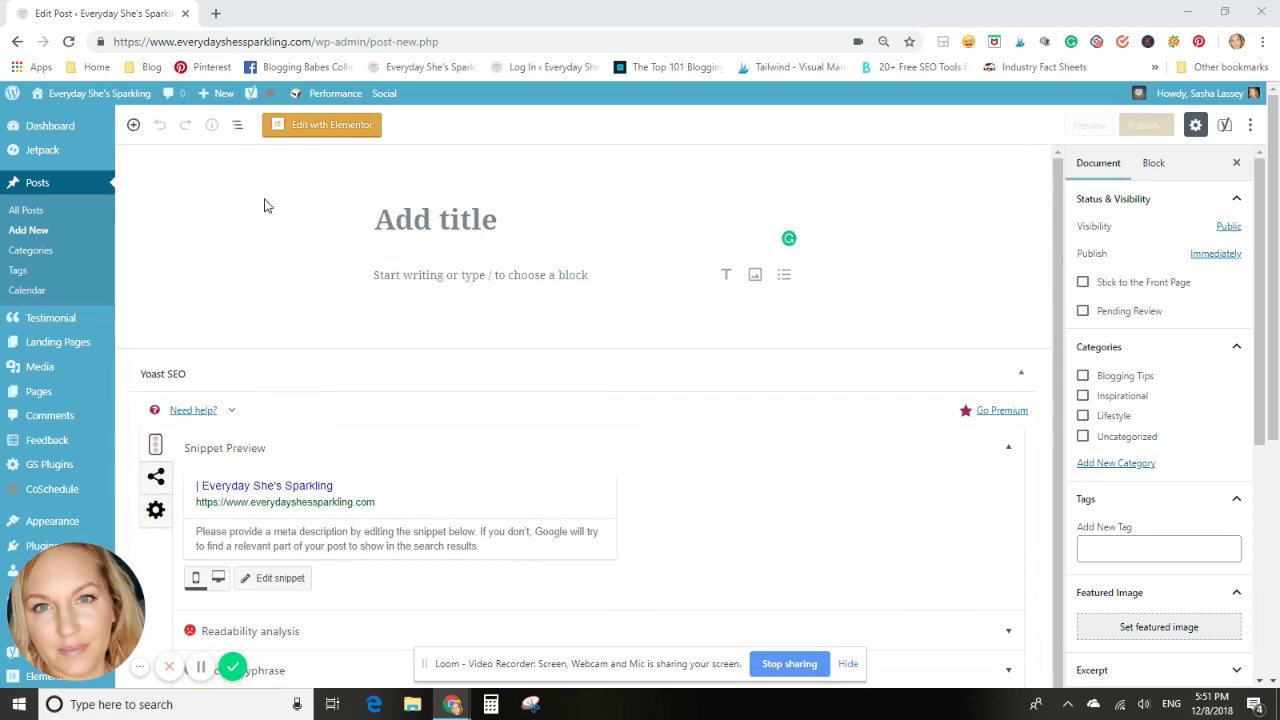
{"action": "left_click", "coordinate": [134, 126]}
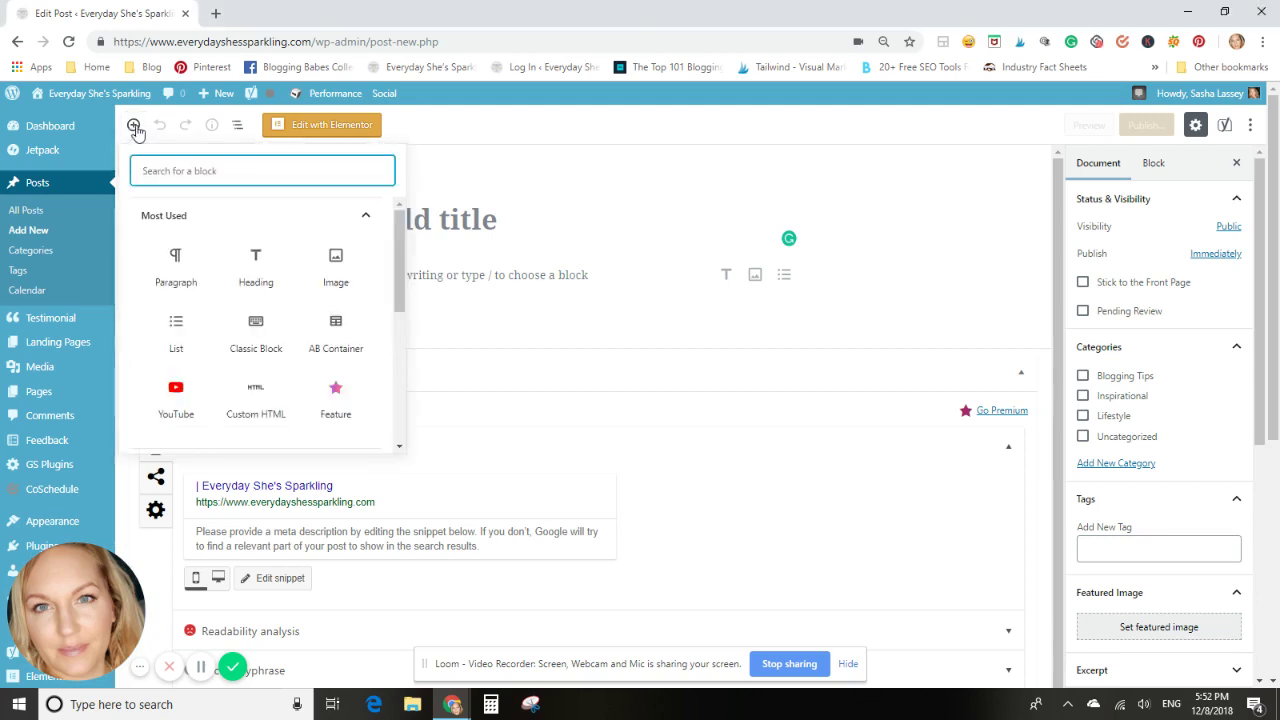
{"action": "scroll", "coordinate": [250, 280], "scroll_direction": "down", "scroll_amount": 1}
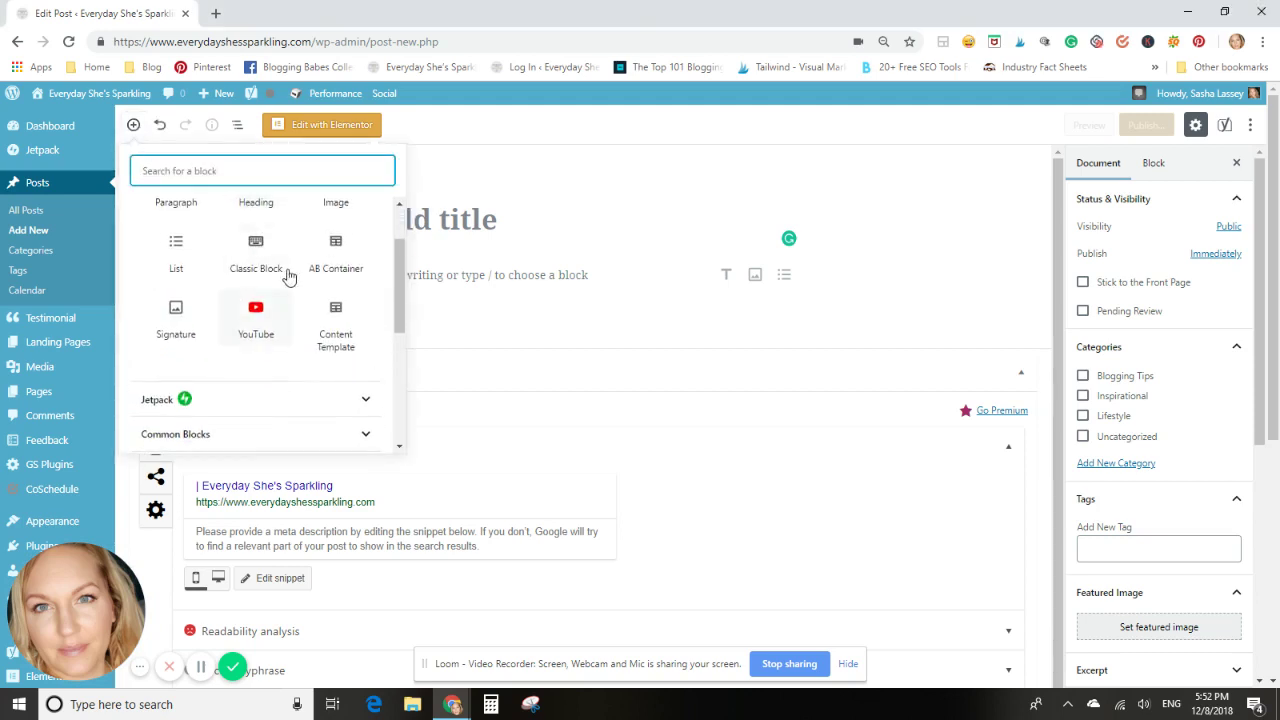
{"action": "scroll", "coordinate": [286, 276], "scroll_direction": "down", "scroll_amount": 2}
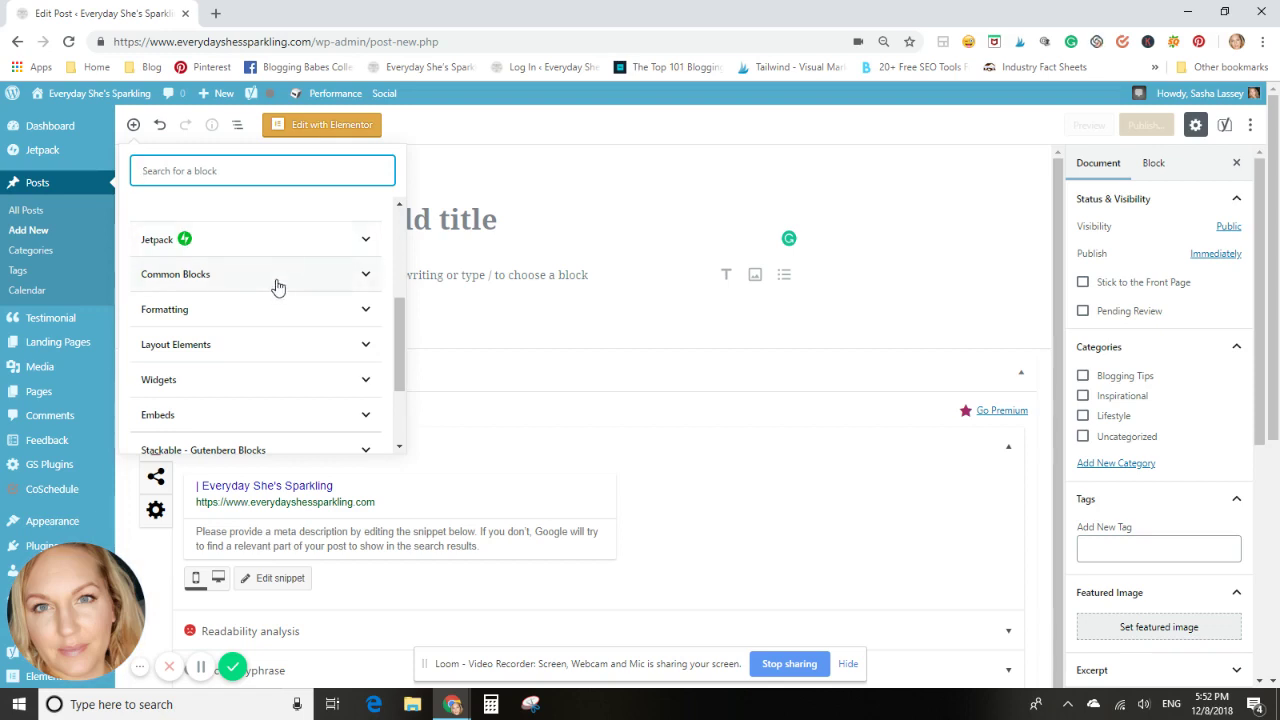
{"action": "scroll", "coordinate": [277, 286], "scroll_direction": "down", "scroll_amount": 2}
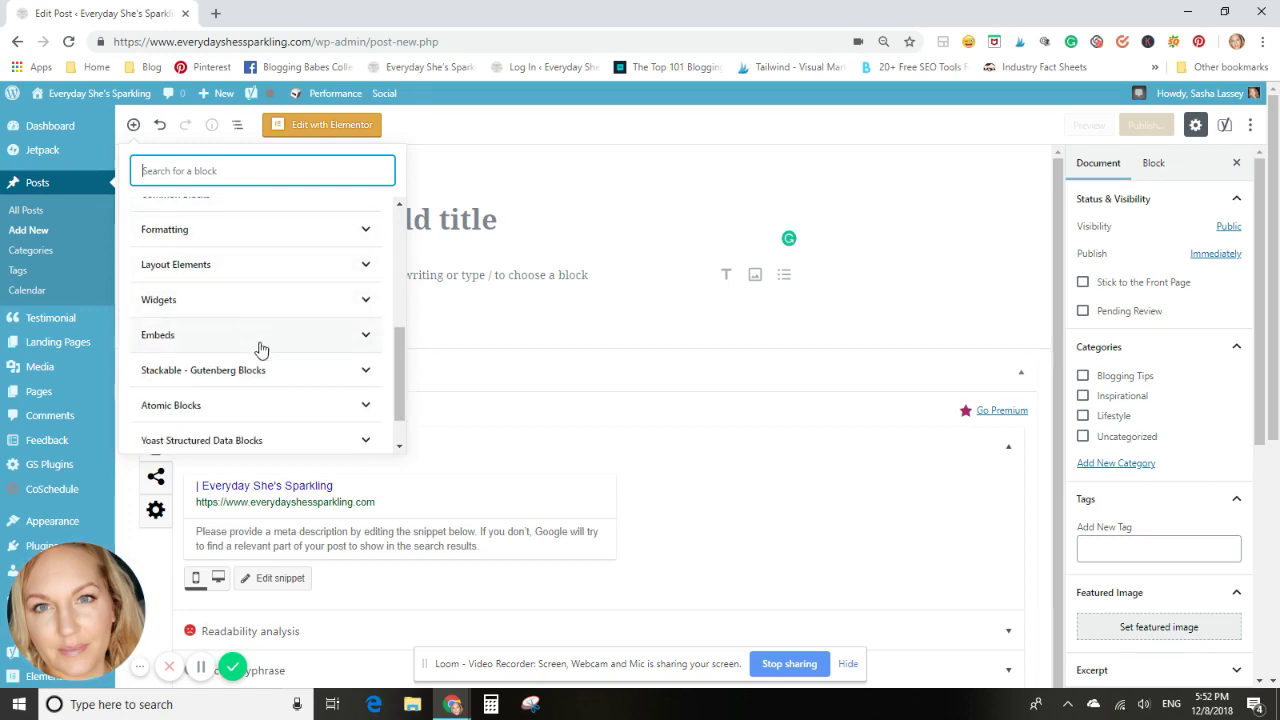
{"action": "scroll", "coordinate": [270, 360], "scroll_direction": "down", "scroll_amount": 1}
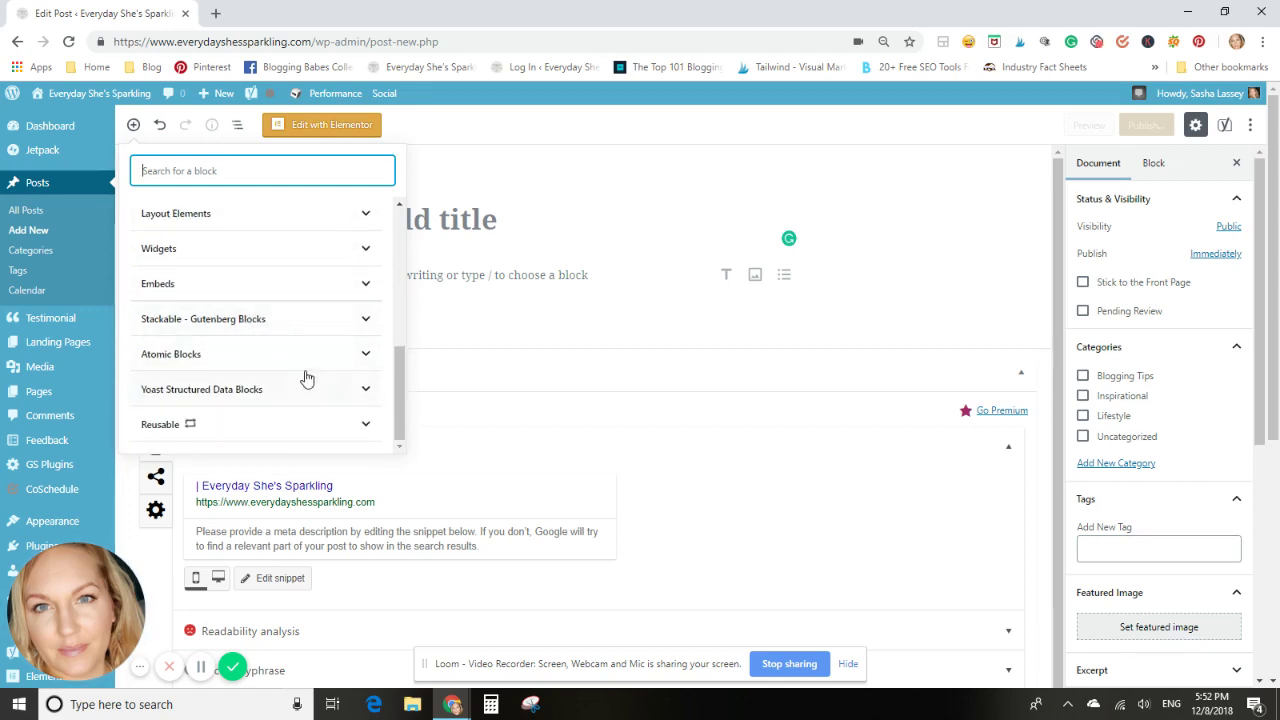
{"action": "scroll", "coordinate": [306, 378], "scroll_direction": "down", "scroll_amount": 1}
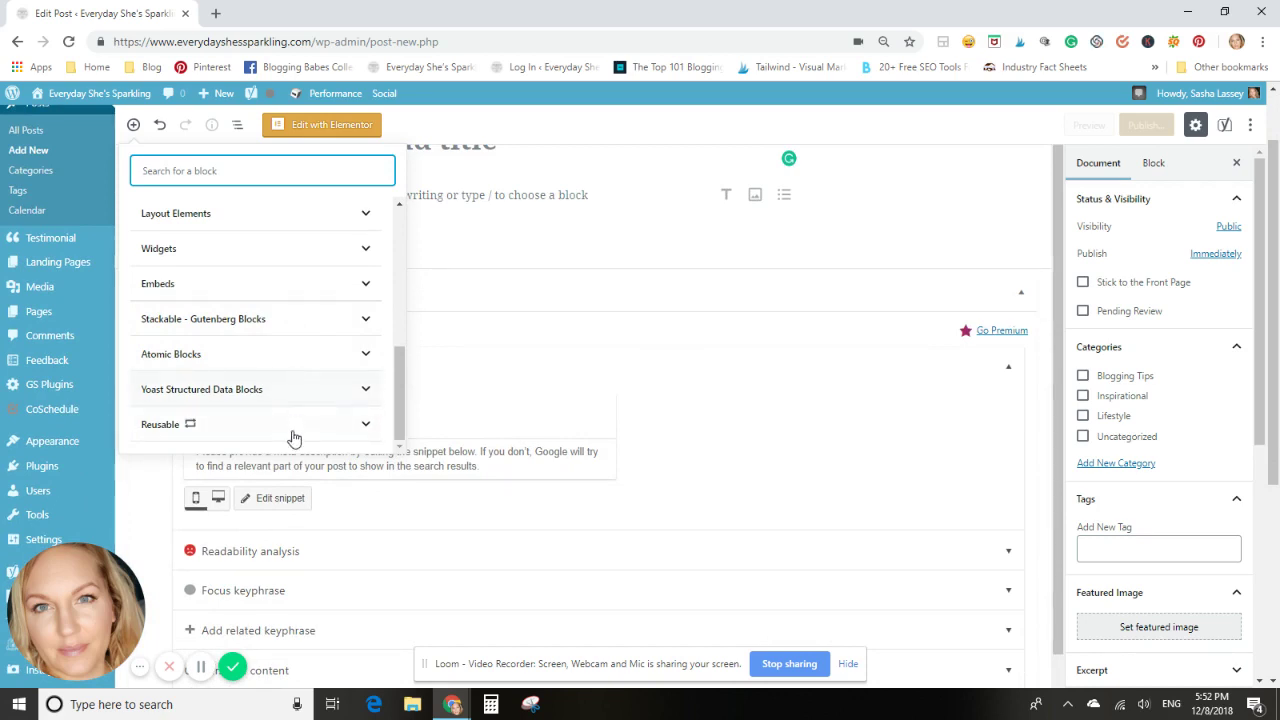
{"action": "scroll", "coordinate": [283, 380], "scroll_direction": "up", "scroll_amount": 3}
{"action": "scroll", "coordinate": [283, 377], "scroll_direction": "up", "scroll_amount": 2}
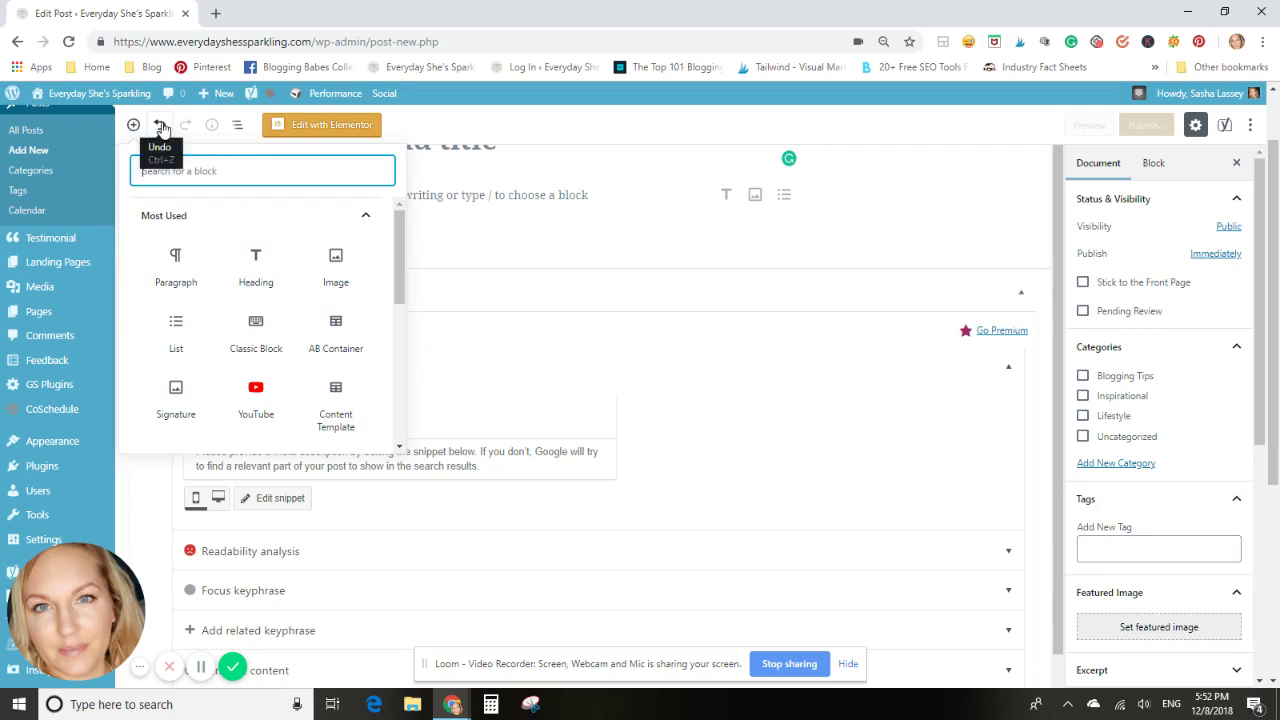
{"action": "left_click", "coordinate": [663, 371]}
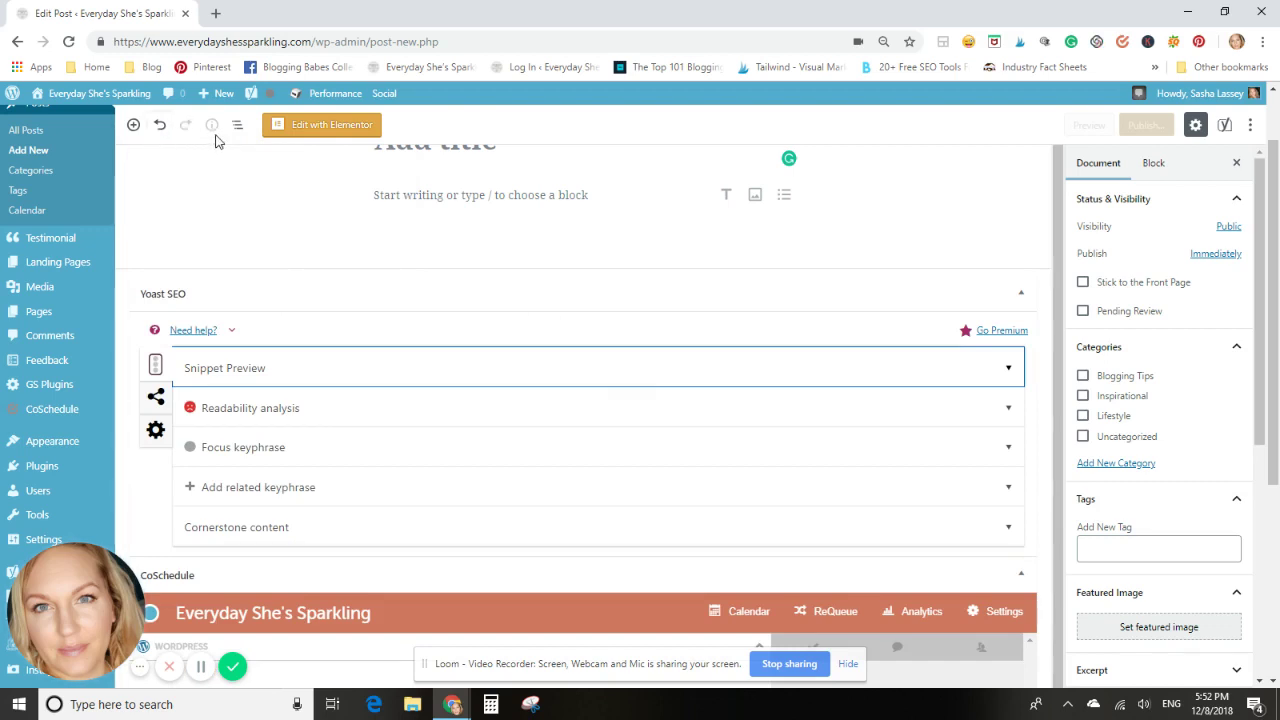
Add a paragraph reading "Content" to the post body and title the post "How Gutenberg Works".
{"action": "left_click", "coordinate": [433, 195]}
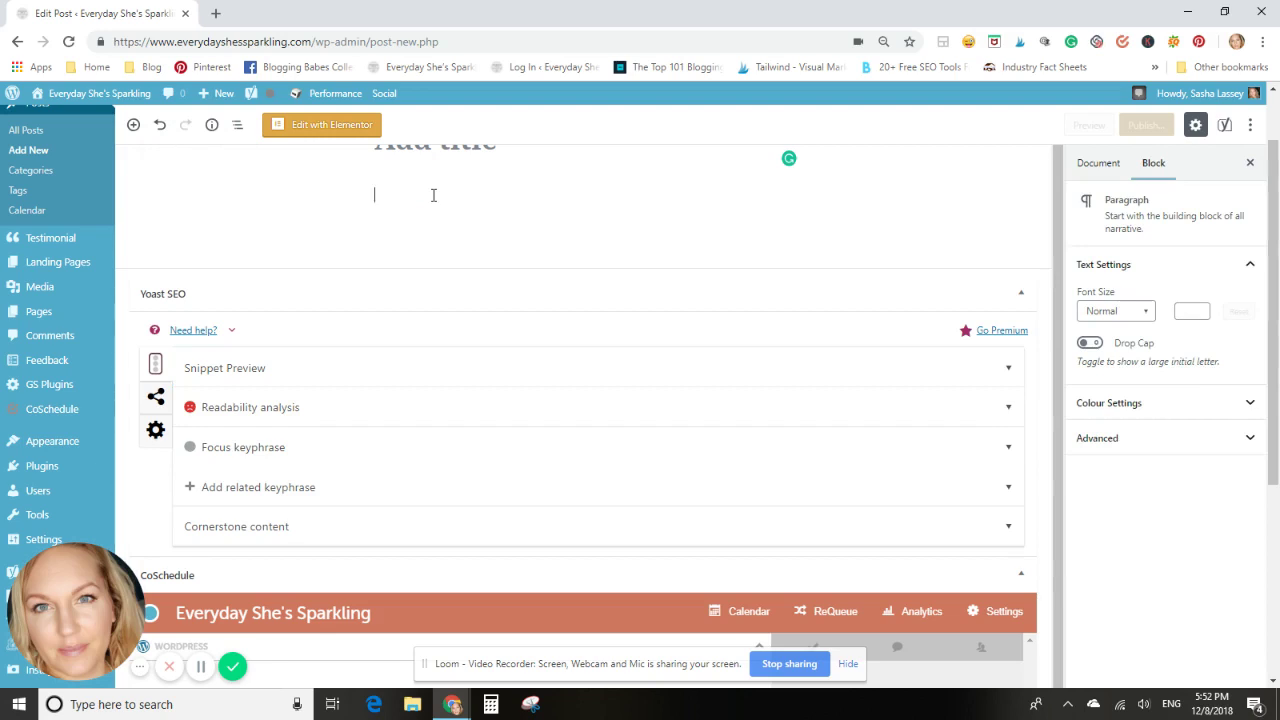
{"action": "type", "text": "Content"}
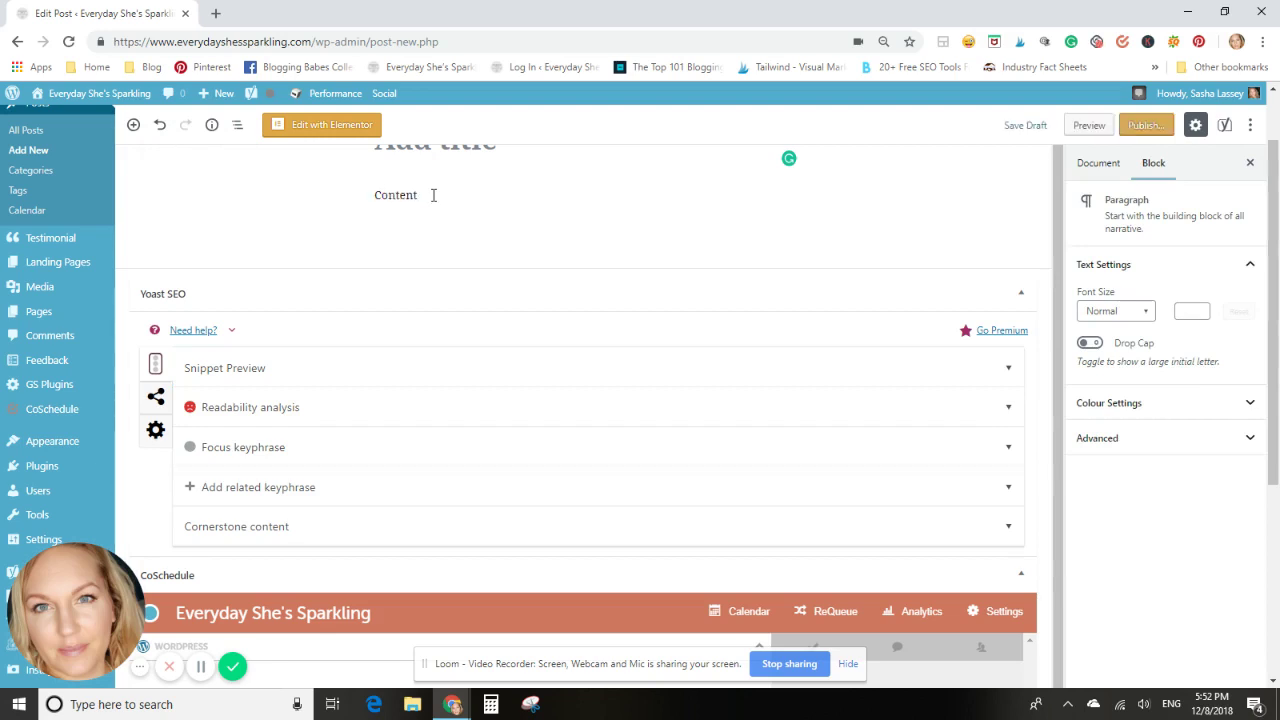
{"action": "left_click", "coordinate": [908, 204]}
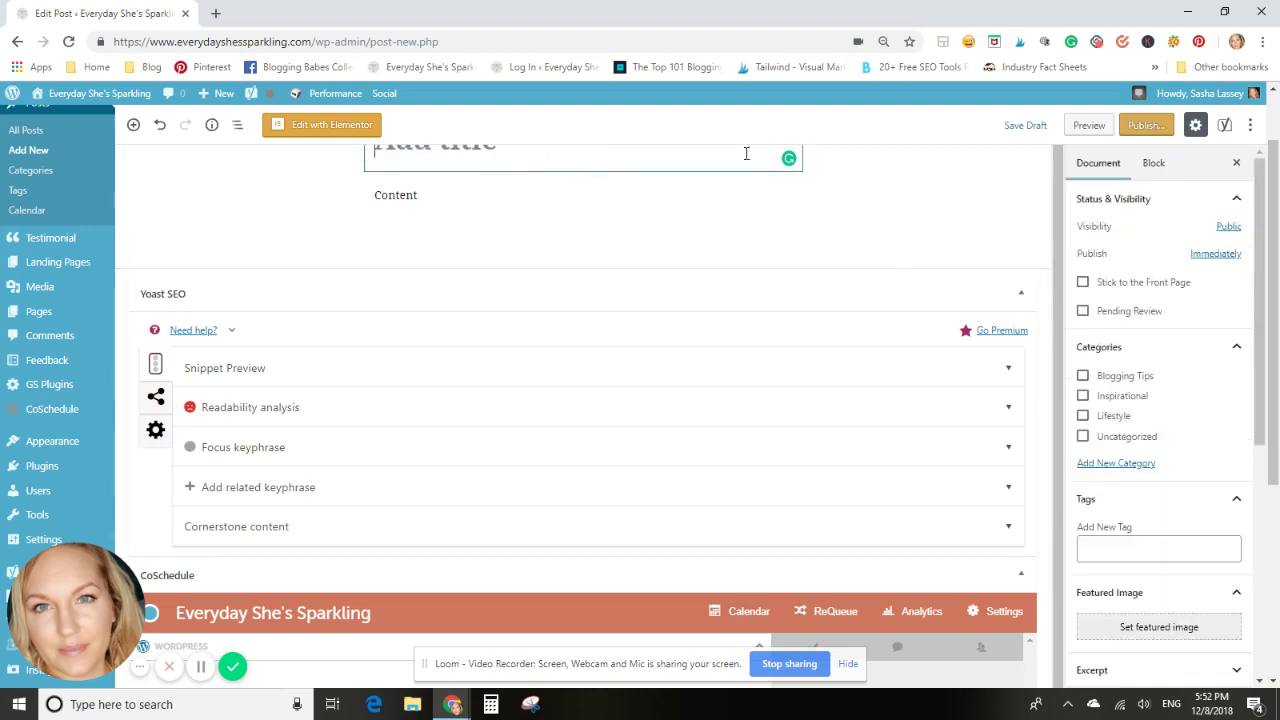
{"action": "scroll", "coordinate": [653, 225], "scroll_direction": "up", "scroll_amount": 1}
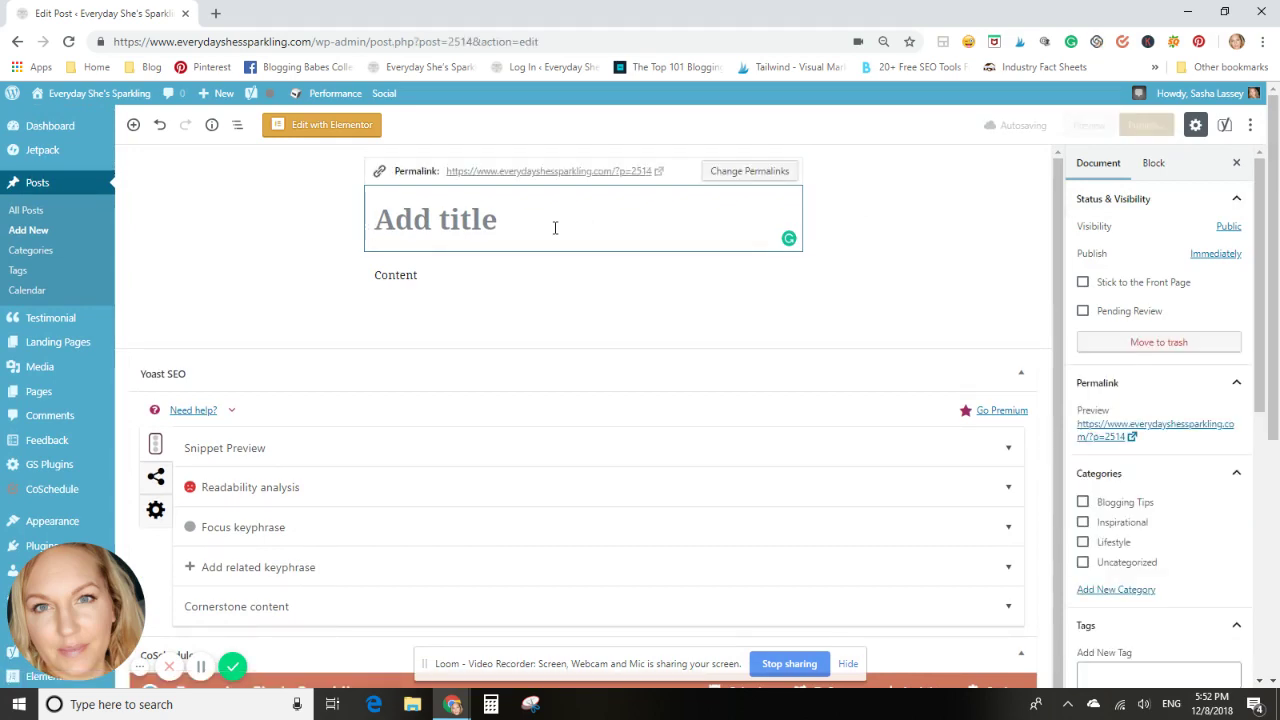
{"action": "type", "text": "H"}
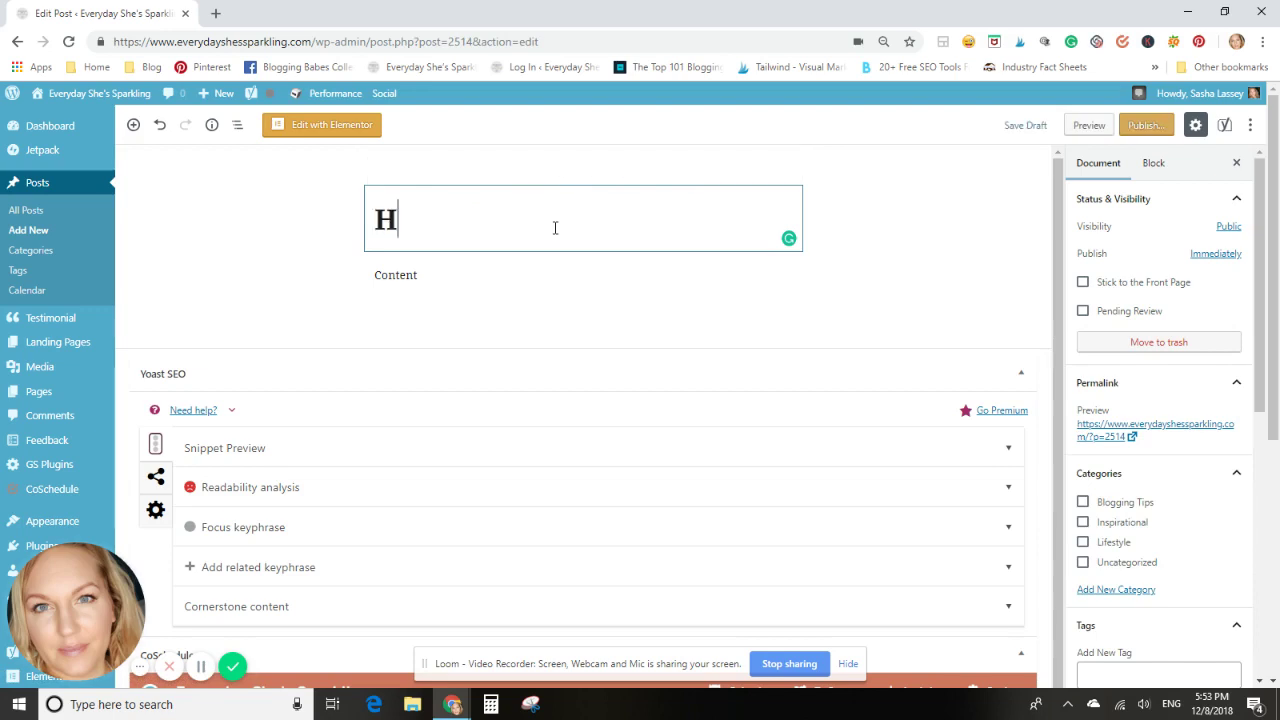
{"action": "type", "text": "ow Guten"}
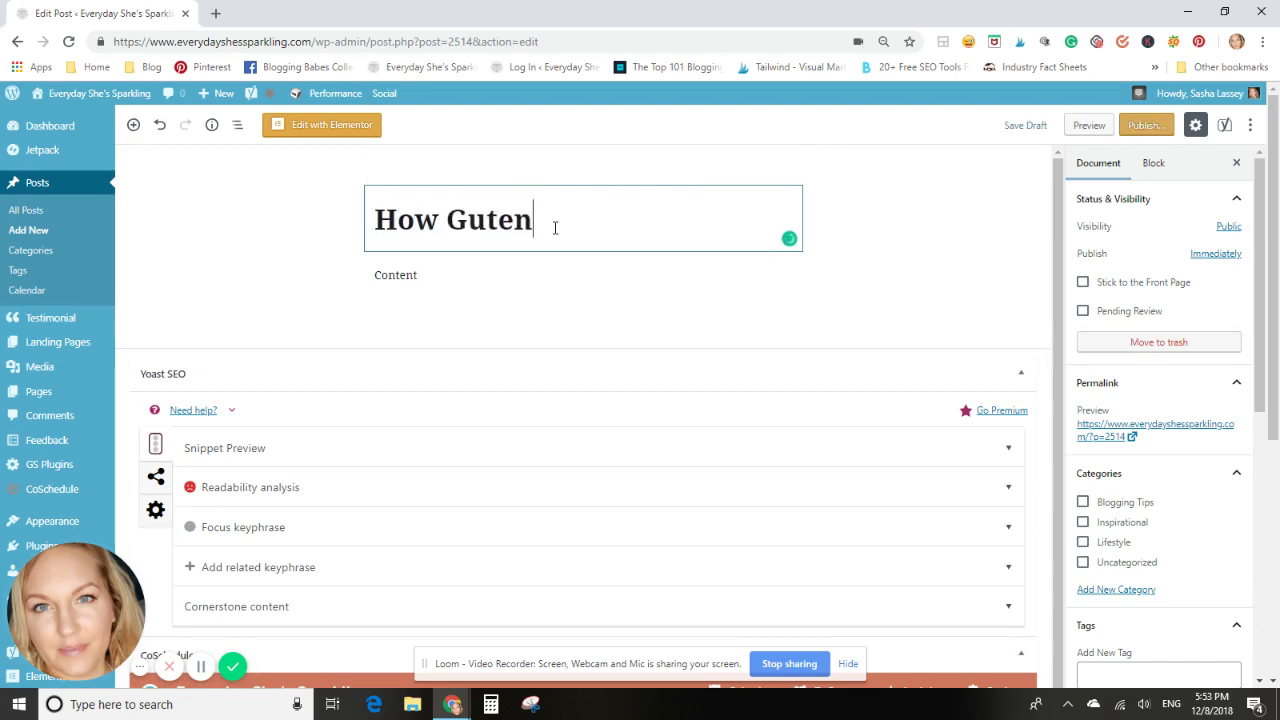
{"action": "type", "text": "berg Works"}
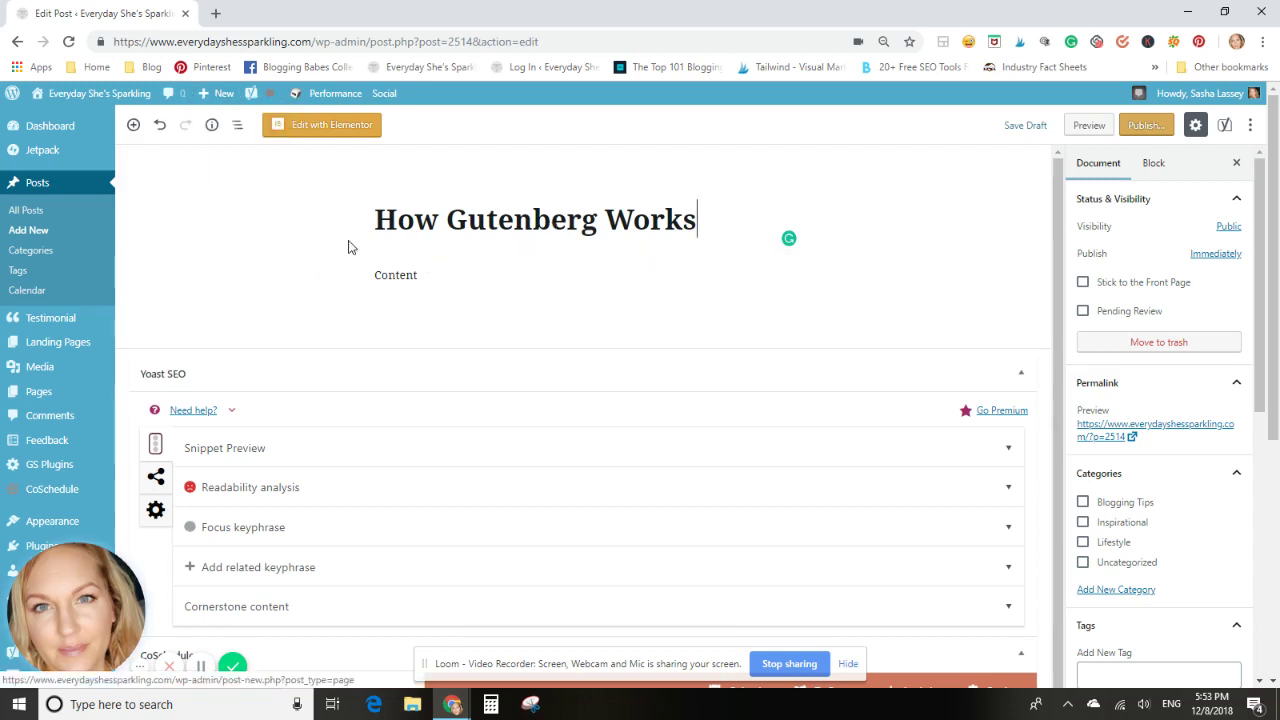
Check the post's content structure and transform the "Content" paragraph into a heading.
{"action": "left_click", "coordinate": [212, 128]}
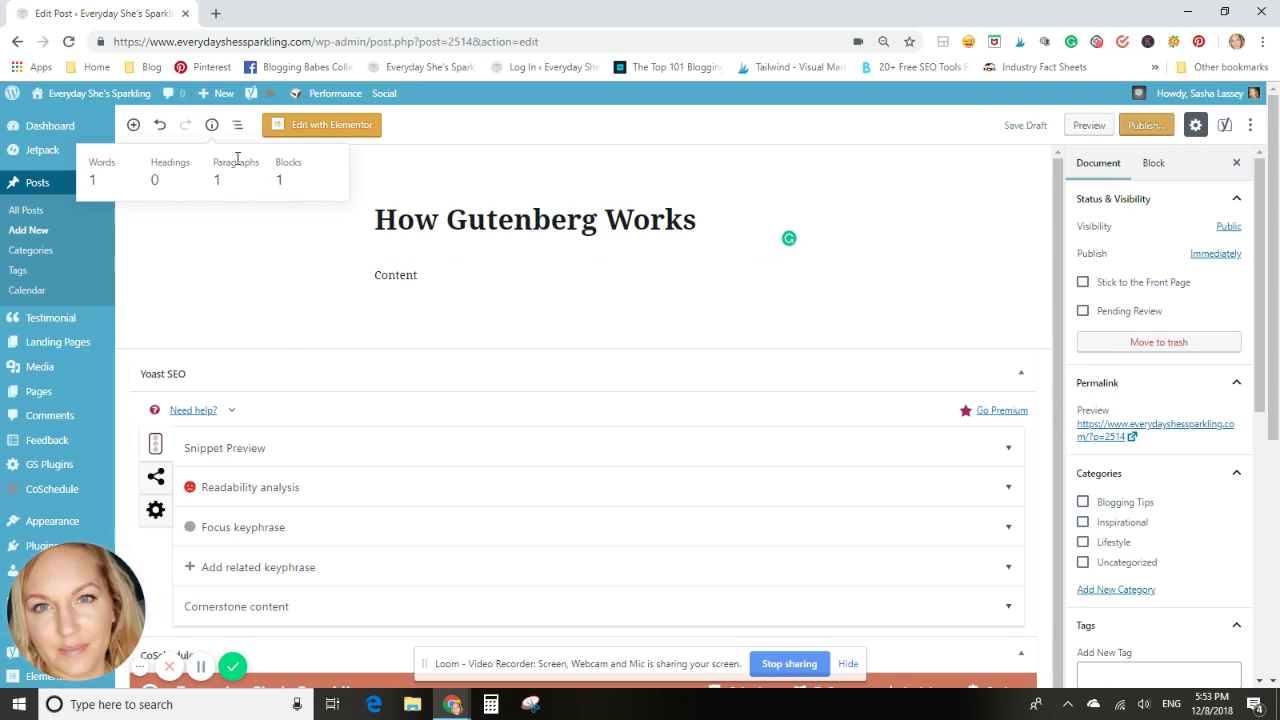
{"action": "left_click", "coordinate": [422, 274]}
{"action": "left_click", "coordinate": [381, 241]}
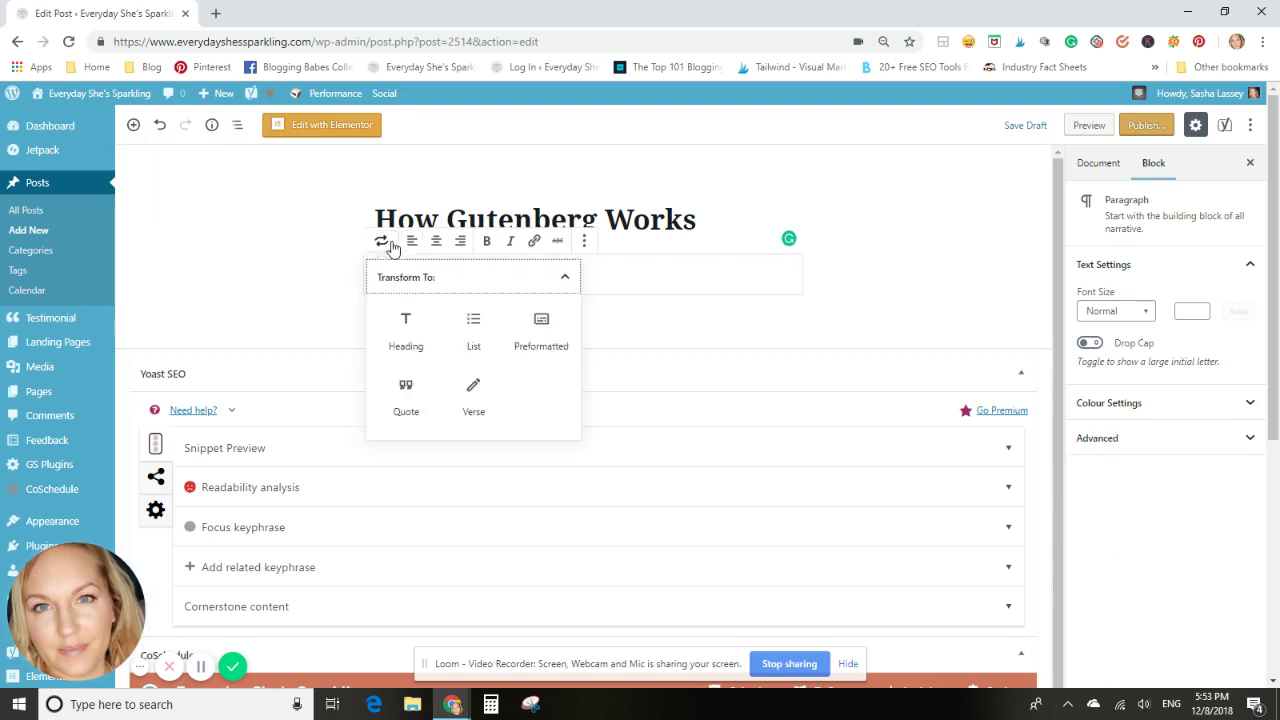
{"action": "left_click", "coordinate": [406, 327]}
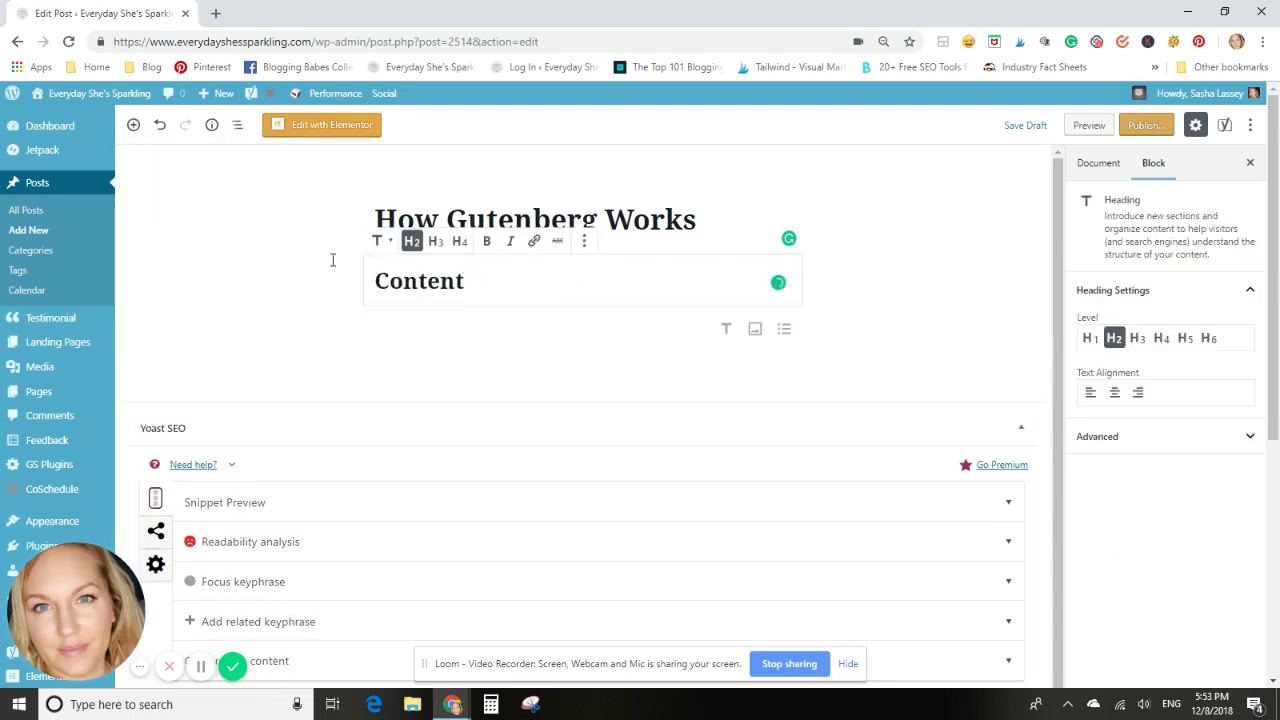
Review the document outline, then select the heading block through the block navigation.
{"action": "left_click", "coordinate": [211, 125]}
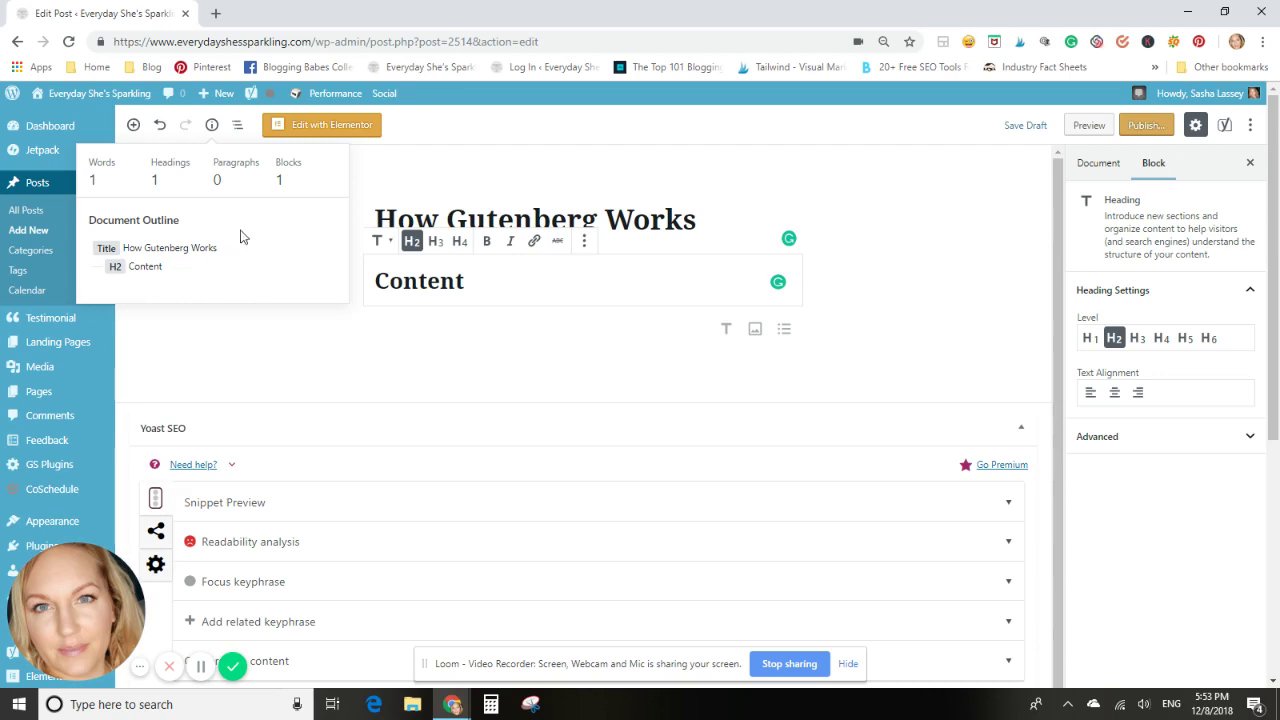
{"action": "left_click", "coordinate": [238, 126]}
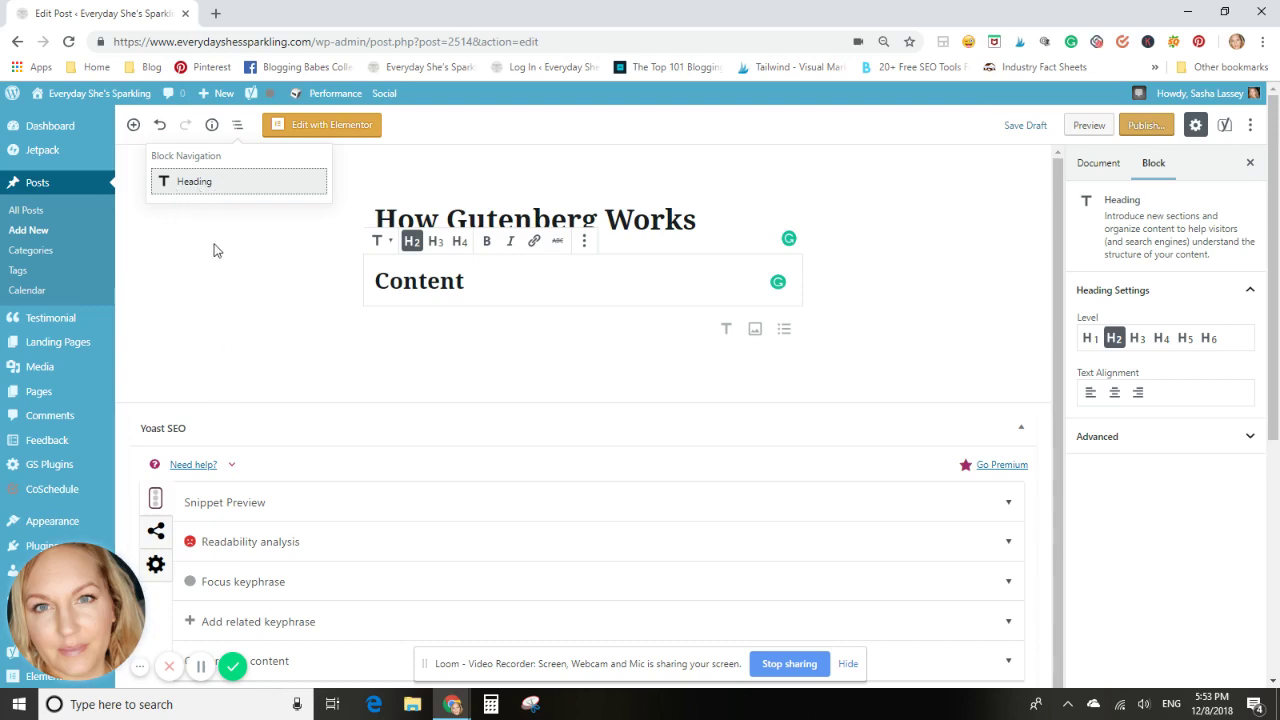
{"action": "left_click", "coordinate": [191, 189]}
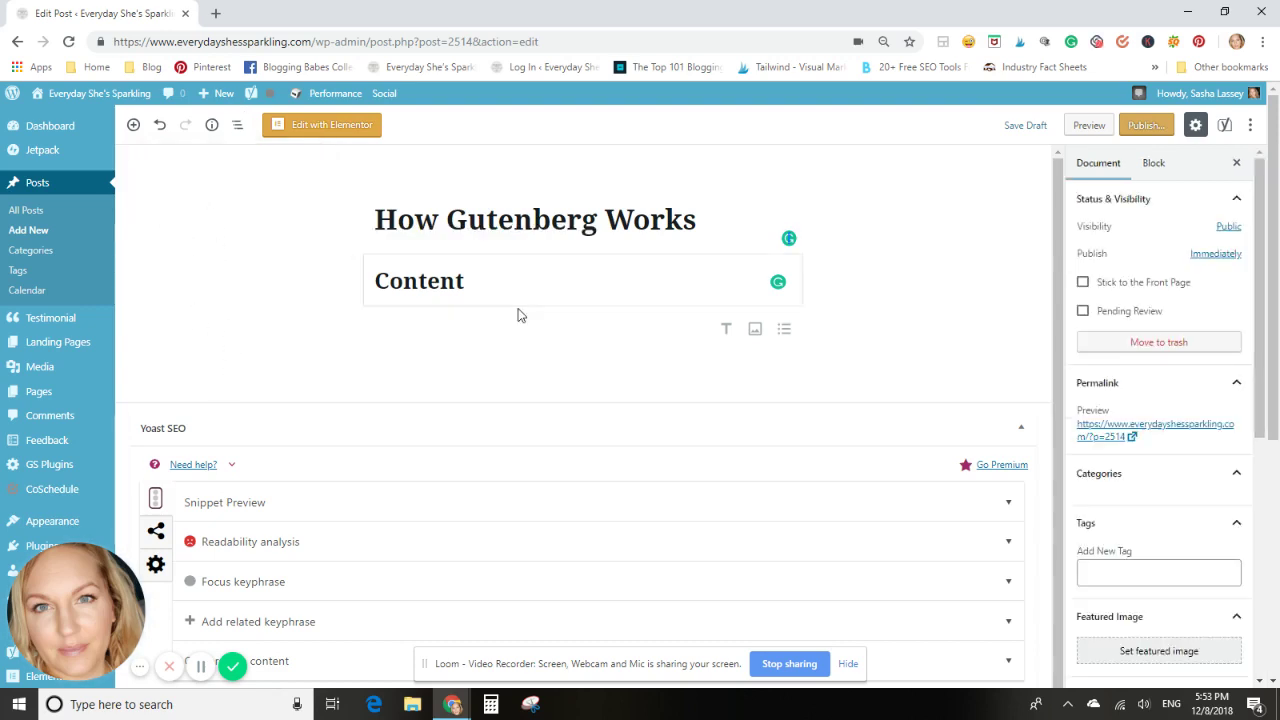
{"action": "left_click", "coordinate": [487, 284]}
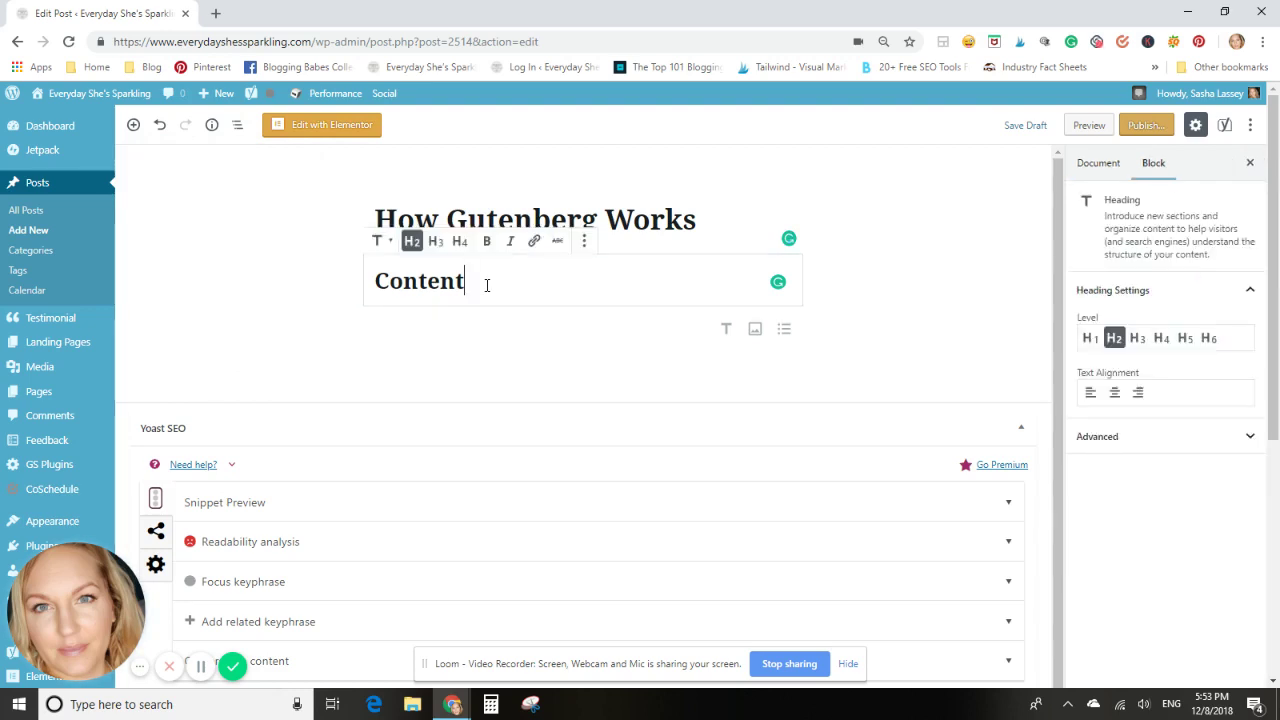
{"action": "scroll", "coordinate": [929, 286], "scroll_direction": "down", "scroll_amount": 2}
{"action": "scroll", "coordinate": [927, 294], "scroll_direction": "up", "scroll_amount": 1}
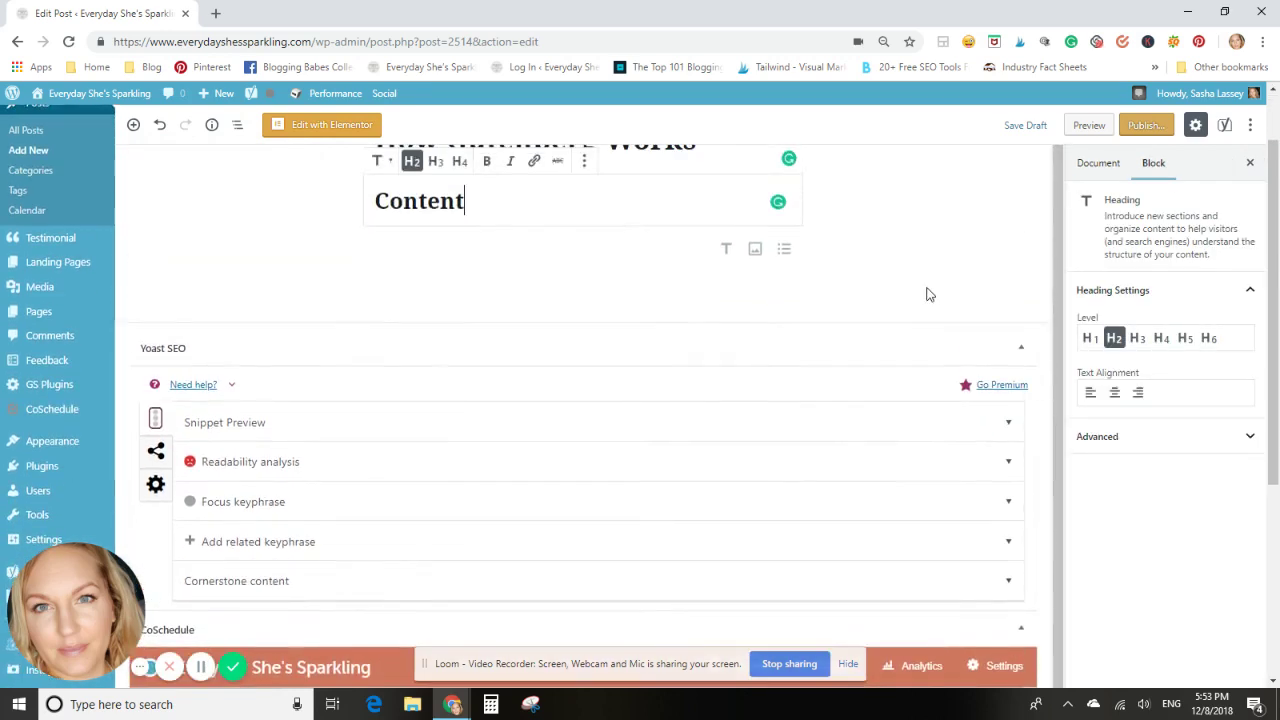
{"action": "scroll", "coordinate": [1277, 197], "scroll_direction": "up", "scroll_amount": 1}
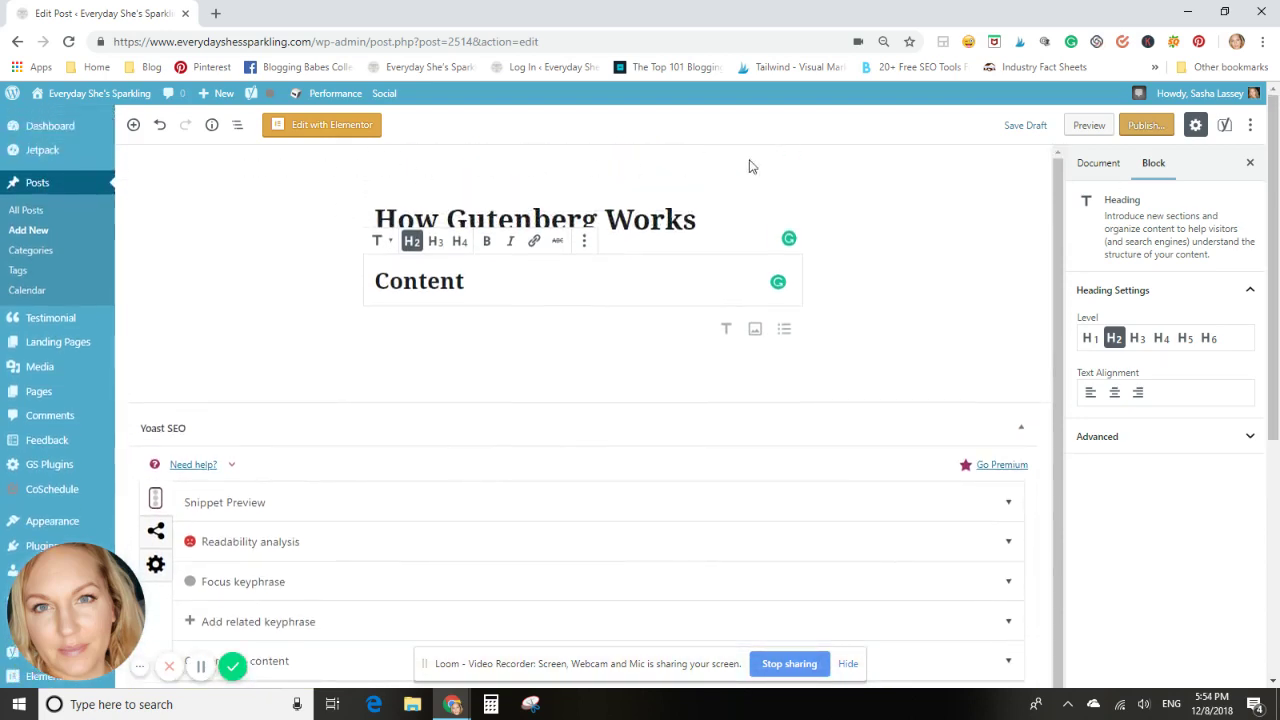
Review the editor options for general settings, document panels and advanced panels without changing any.
{"action": "left_click", "coordinate": [1252, 126]}
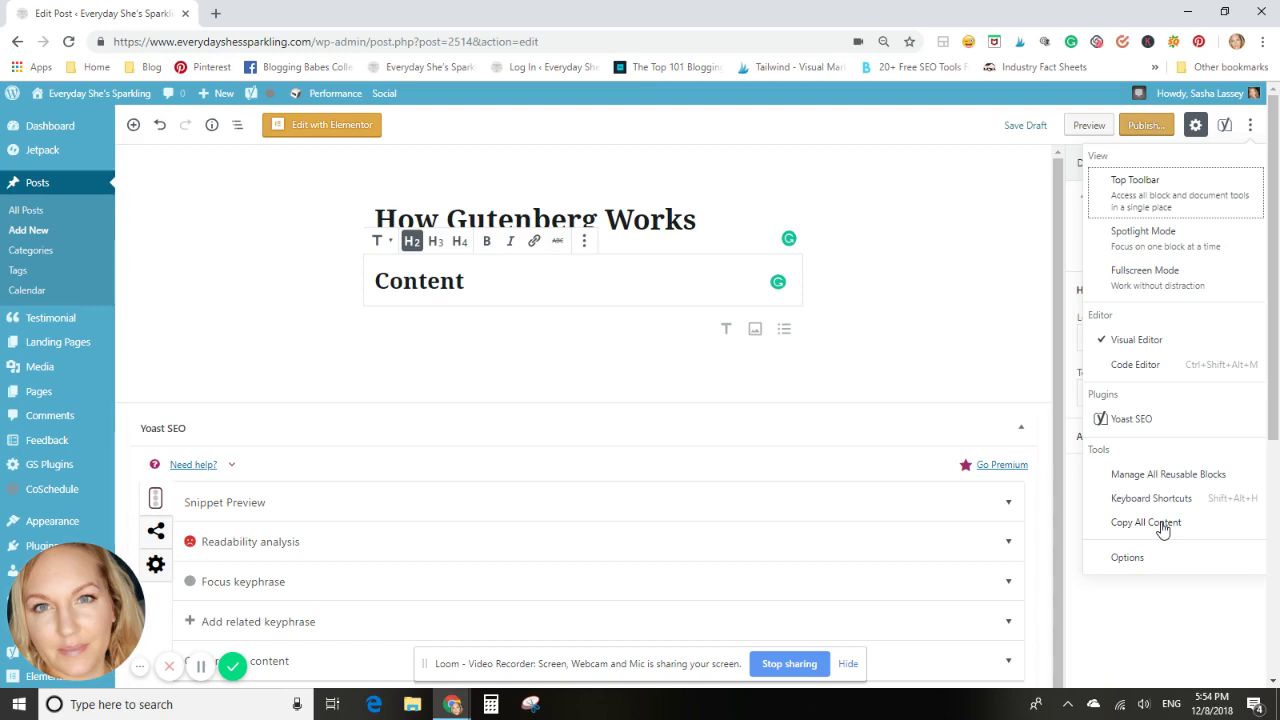
{"action": "left_click", "coordinate": [1136, 558]}
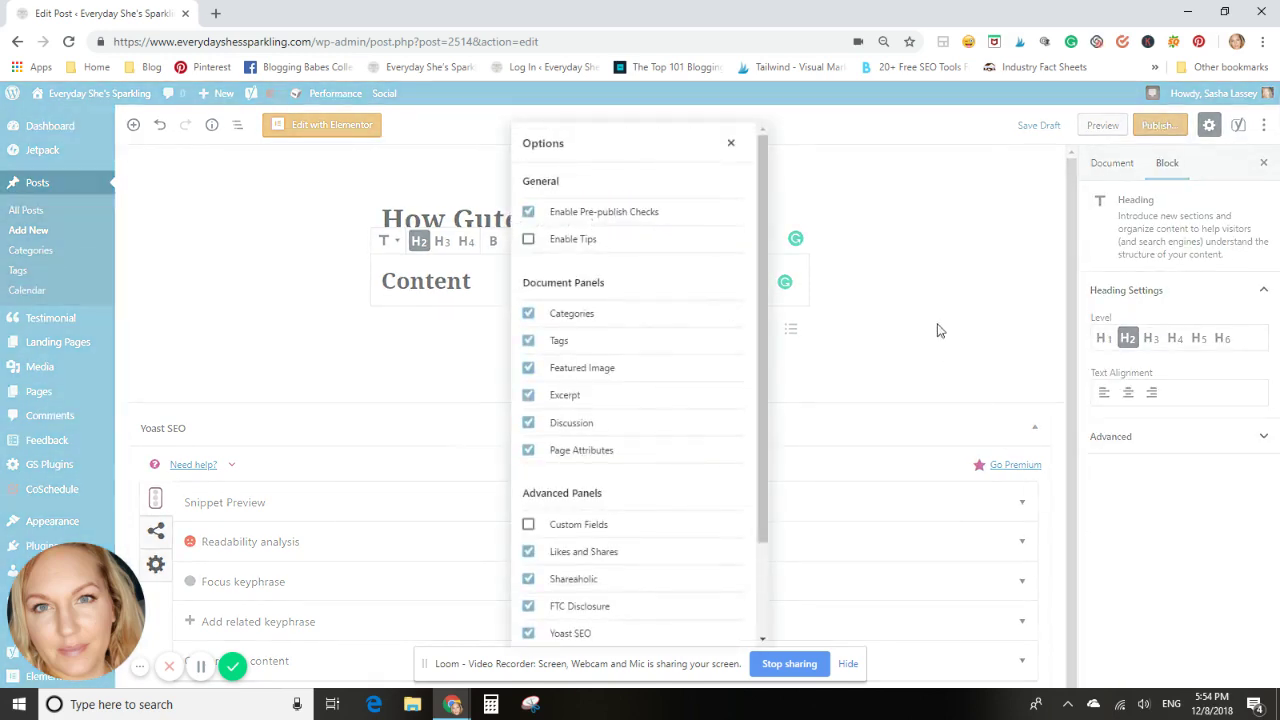
{"action": "scroll", "coordinate": [612, 340], "scroll_direction": "down", "scroll_amount": 2}
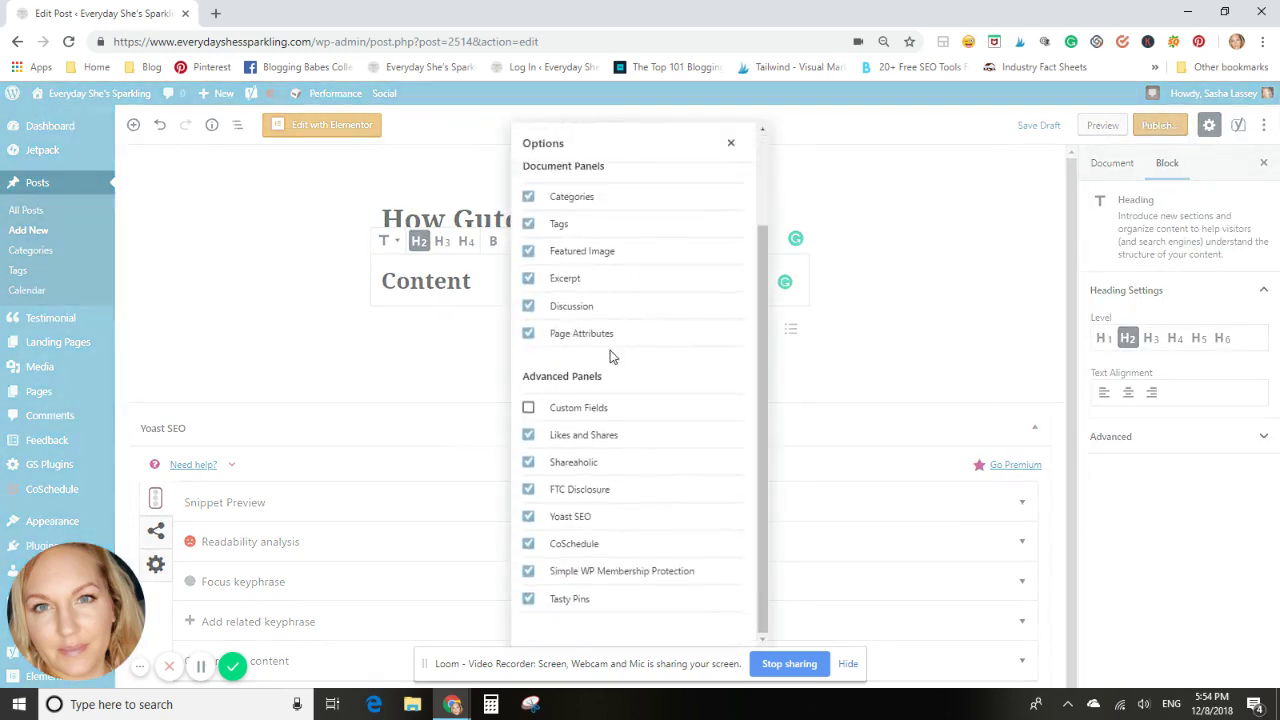
{"action": "scroll", "coordinate": [614, 354], "scroll_direction": "up", "scroll_amount": 2}
{"action": "left_click", "coordinate": [956, 280]}
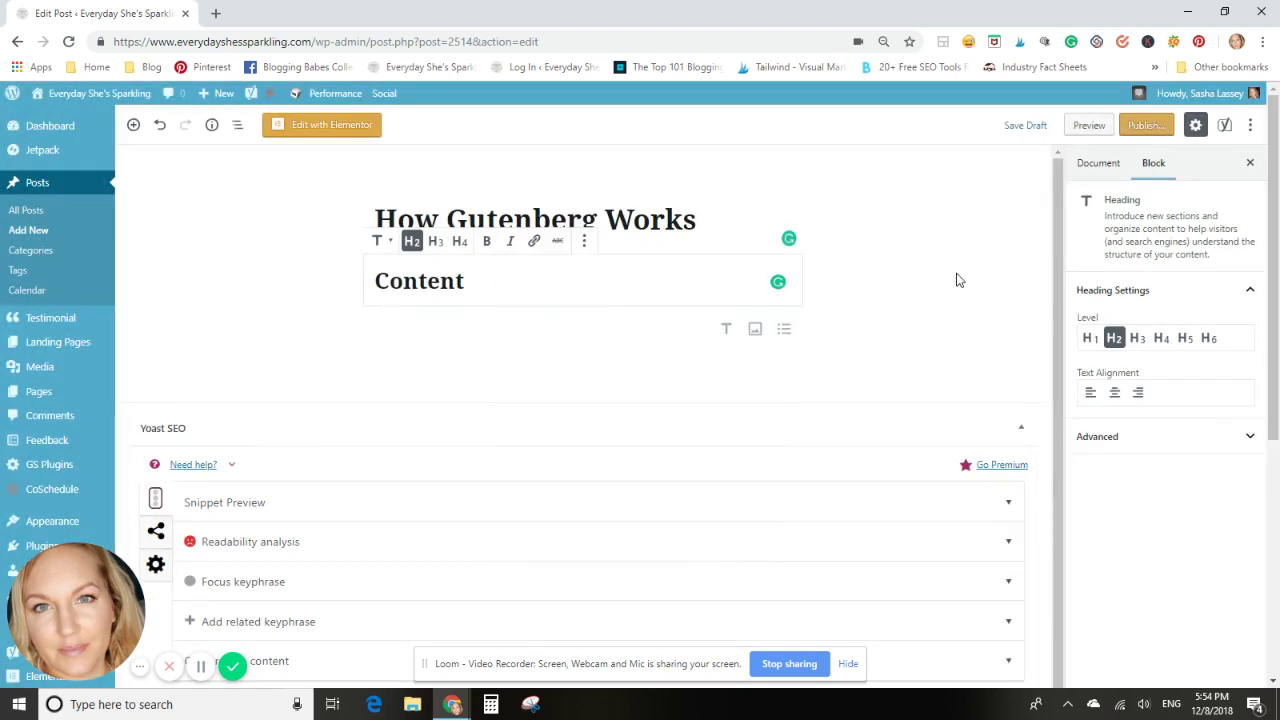
Transform the "Content" heading back into a paragraph.
{"action": "left_click", "coordinate": [1255, 124]}
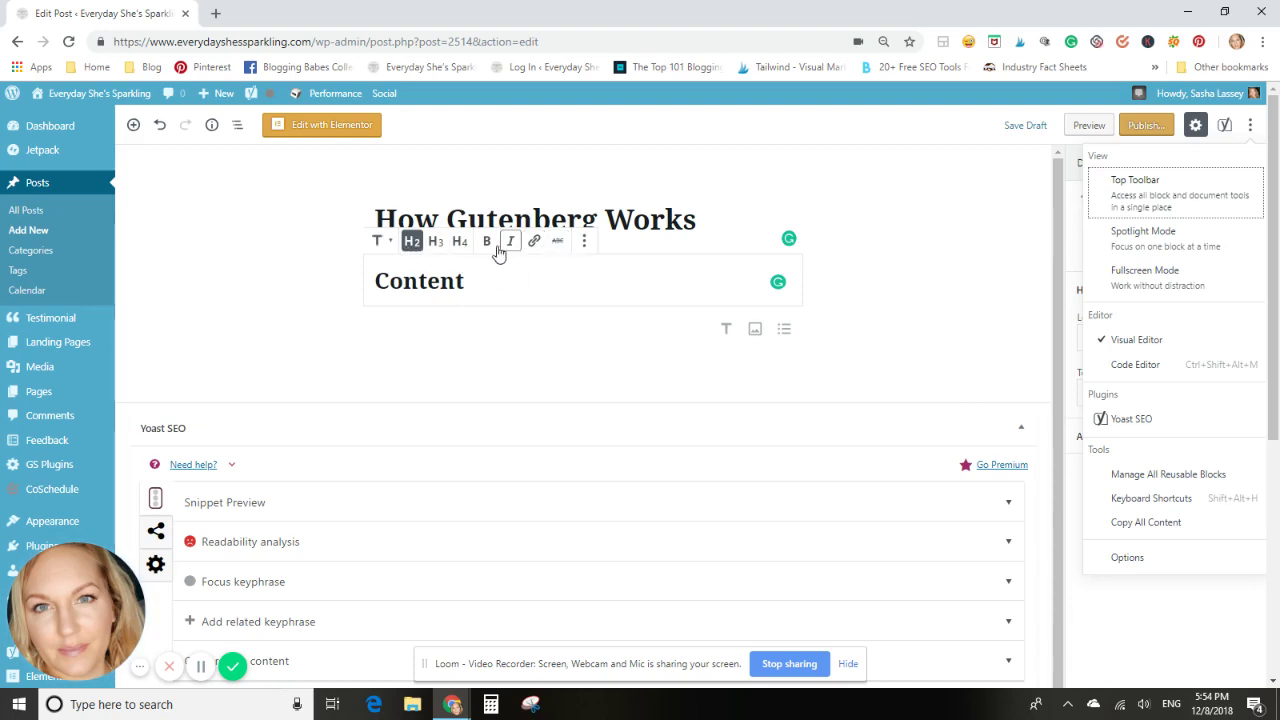
{"action": "left_click", "coordinate": [380, 241]}
{"action": "left_click", "coordinate": [403, 318]}
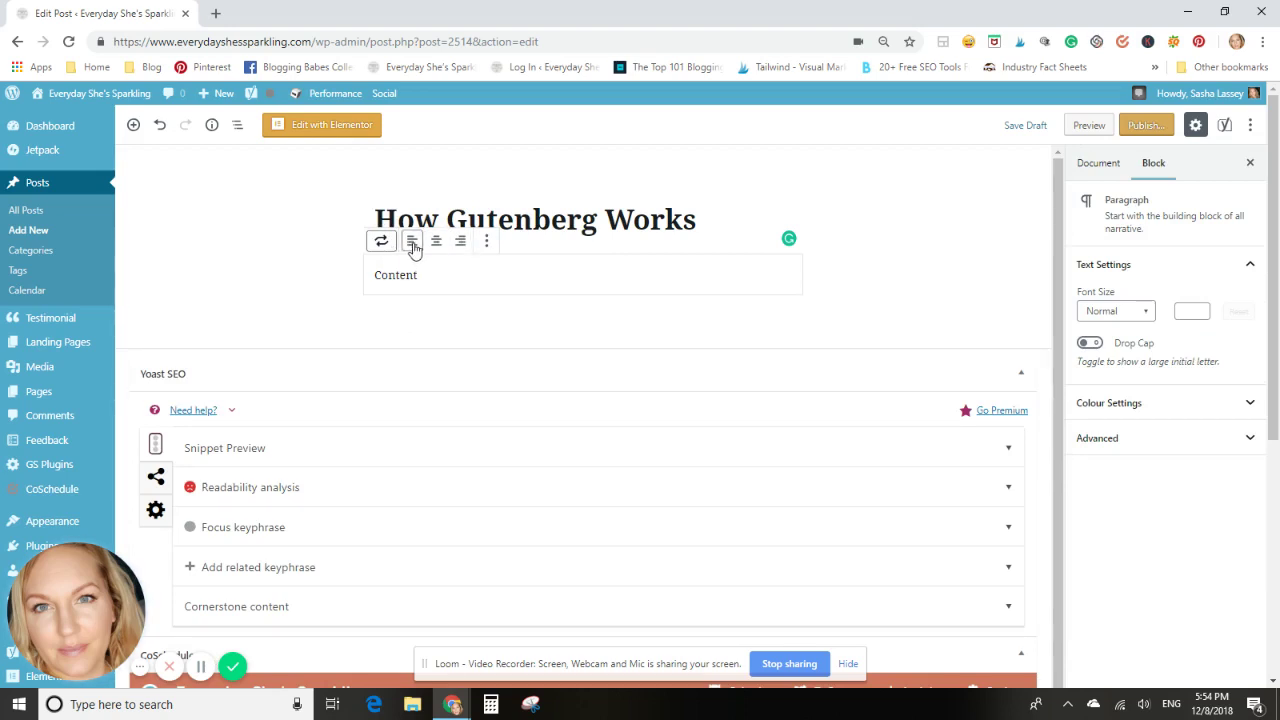
Look through the additional block options available for the "Content" paragraph, such as duplicating, inserting and removing.
{"action": "left_click", "coordinate": [487, 242]}
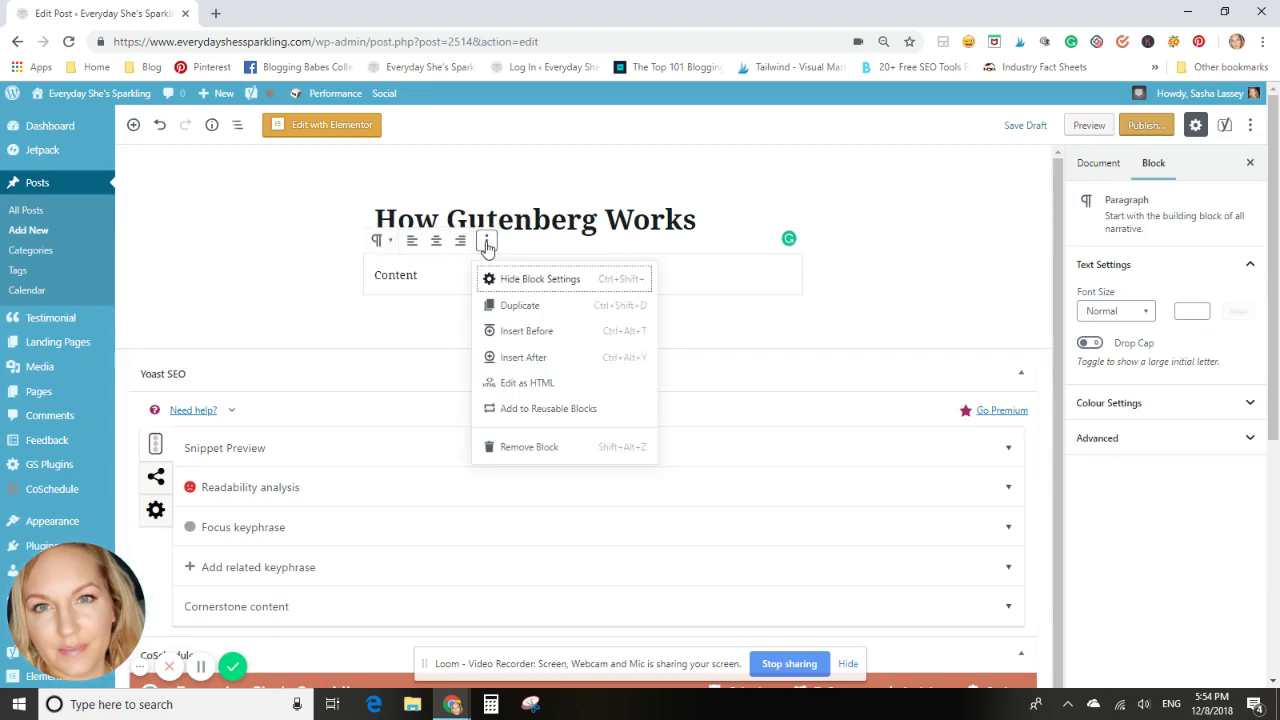
{"action": "left_click", "coordinate": [487, 243]}
{"action": "left_click", "coordinate": [487, 242]}
{"action": "left_click", "coordinate": [451, 279]}
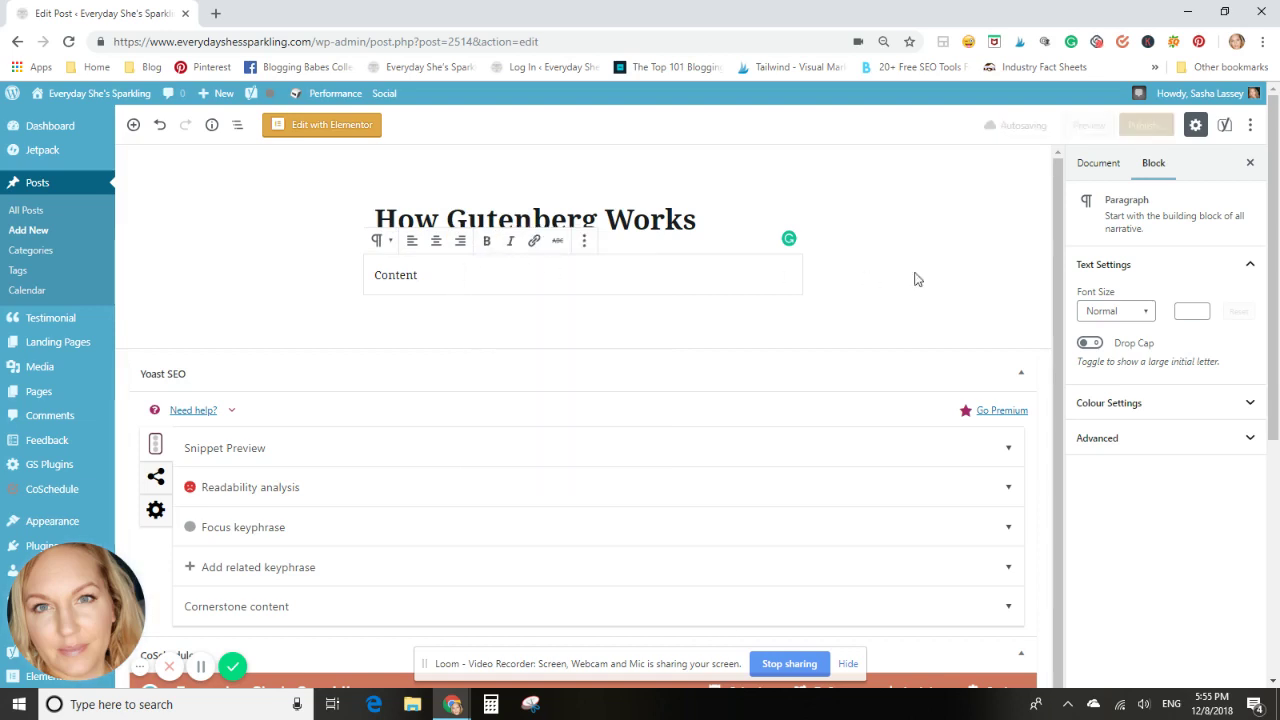
Enable the Top Toolbar view so block and document tools are in a single place.
{"action": "left_click", "coordinate": [1249, 126]}
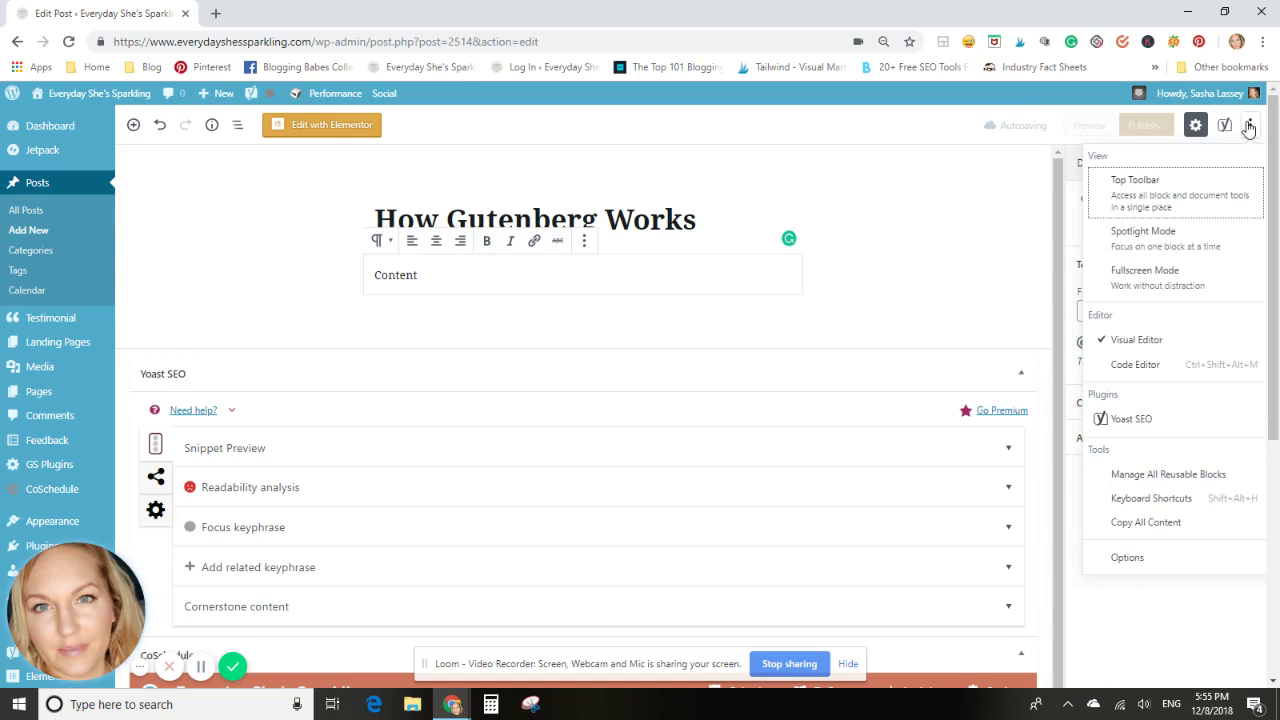
{"action": "left_click", "coordinate": [1183, 196]}
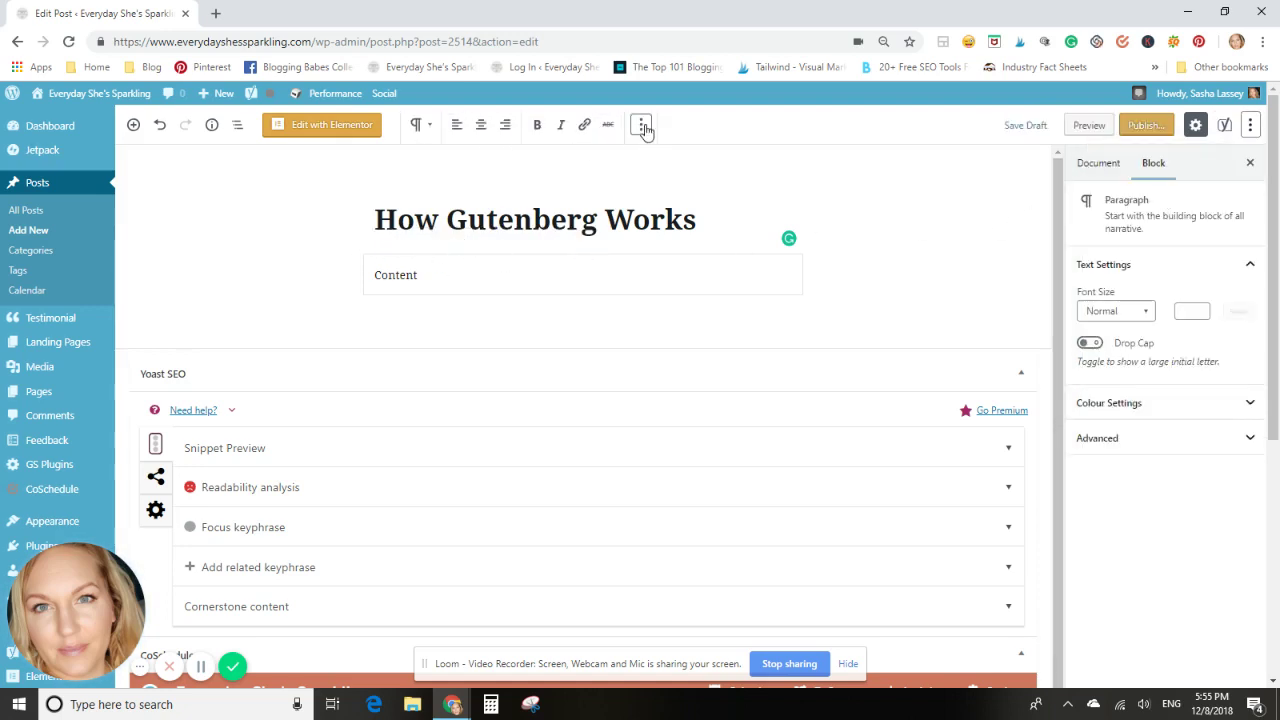
Turn off the Top Toolbar view so the formatting tools sit with the "Content" block again.
{"action": "left_click", "coordinate": [1250, 125]}
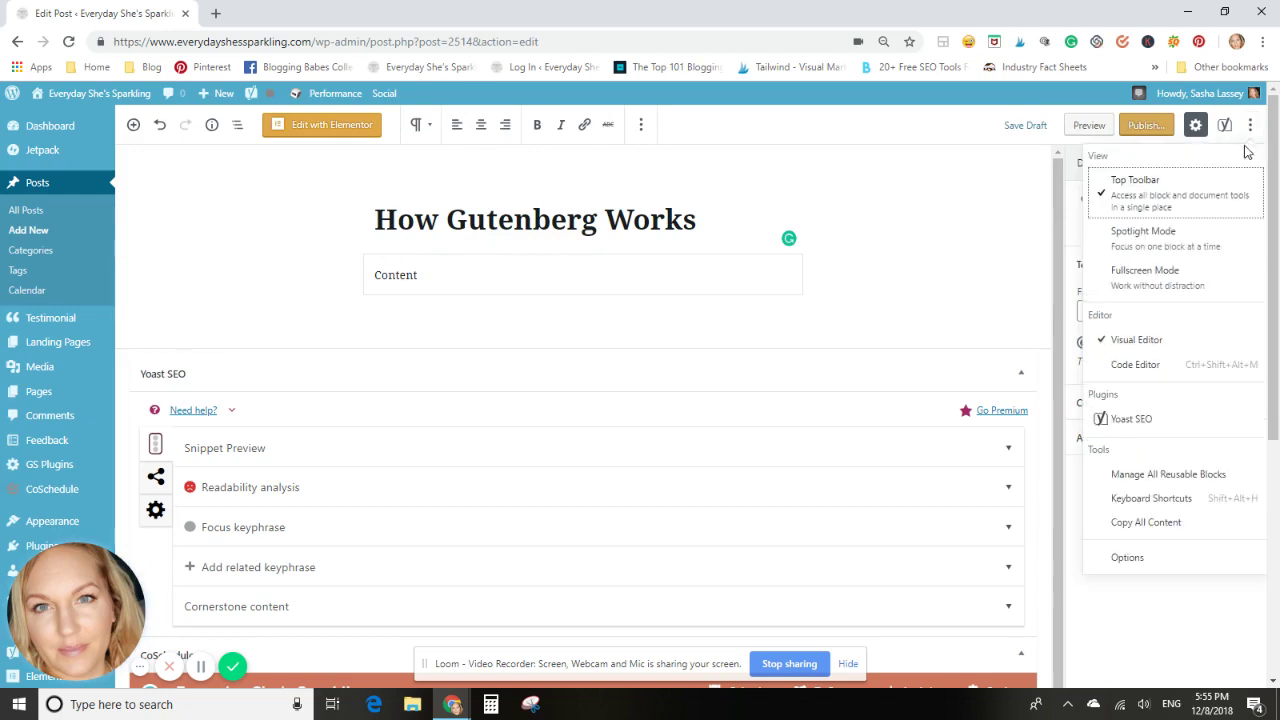
{"action": "left_click", "coordinate": [1199, 199]}
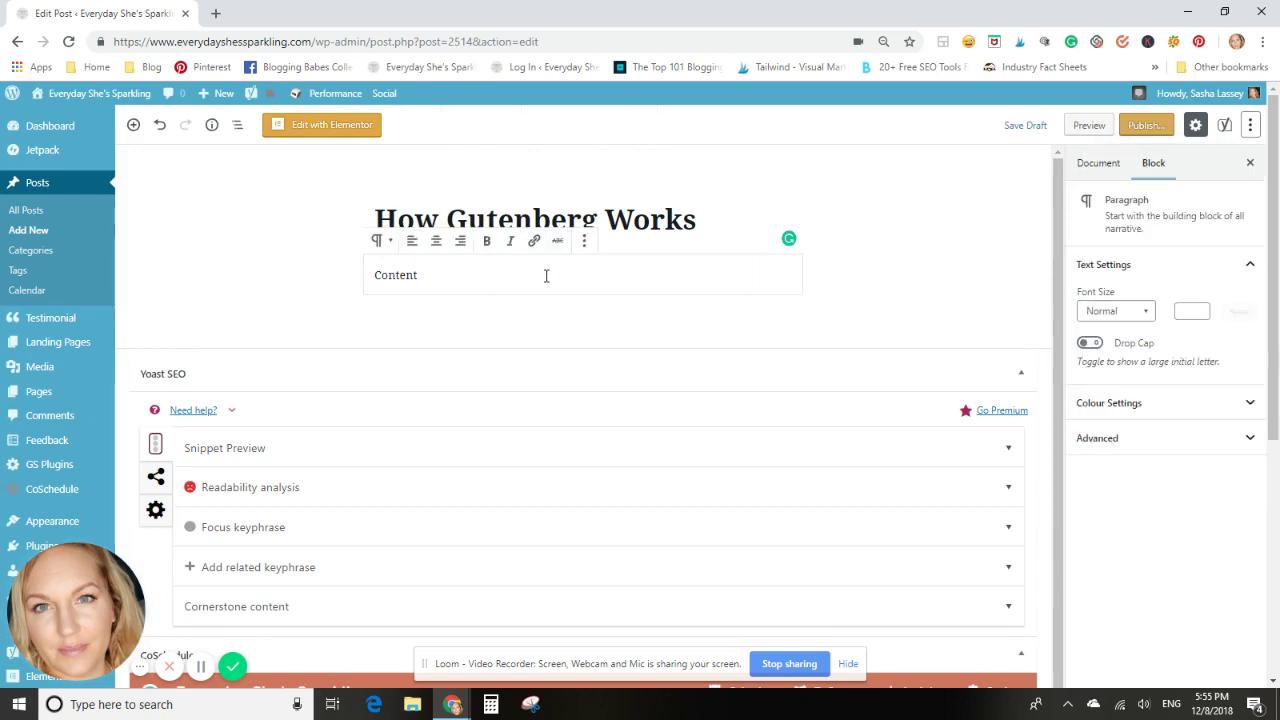
{"action": "scroll", "coordinate": [548, 272], "scroll_direction": "down", "scroll_amount": 1}
{"action": "scroll", "coordinate": [555, 272], "scroll_direction": "down", "scroll_amount": 1}
{"action": "scroll", "coordinate": [554, 277], "scroll_direction": "up", "scroll_amount": 2}
Try Spotlight Mode to focus on one block at a time, and switch it back off.
{"action": "left_click", "coordinate": [1251, 127]}
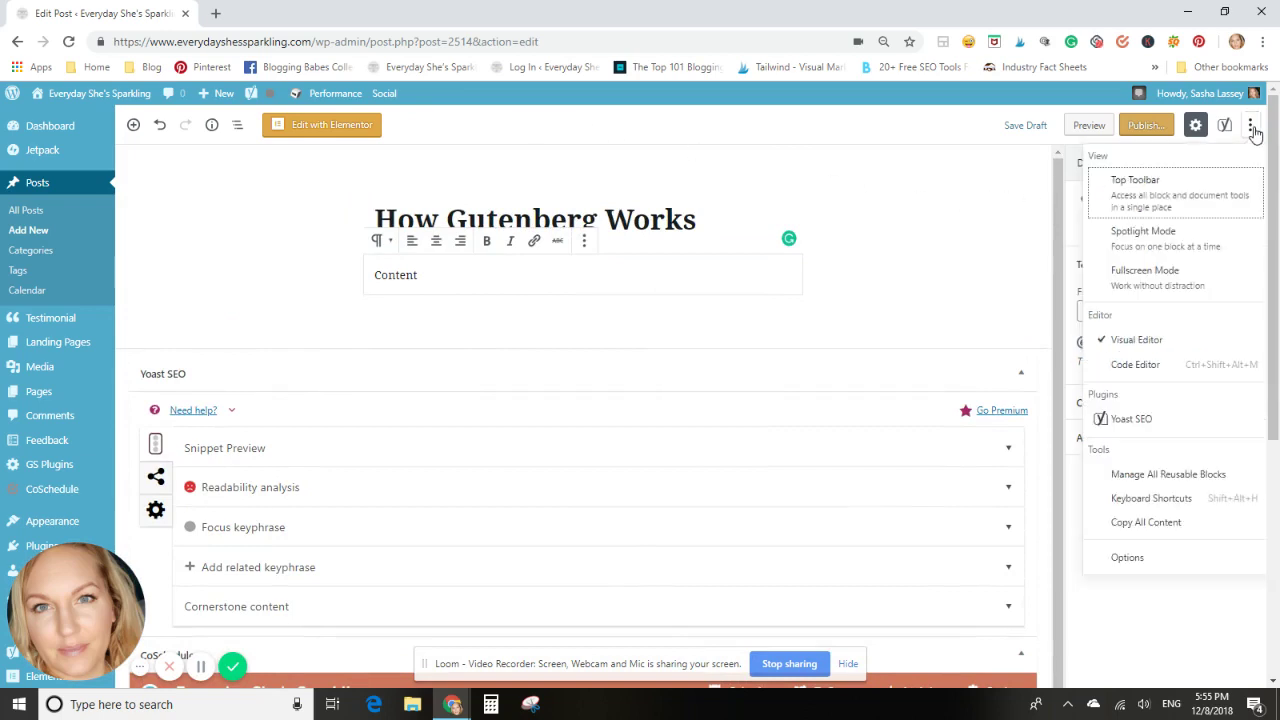
{"action": "left_click", "coordinate": [1186, 249]}
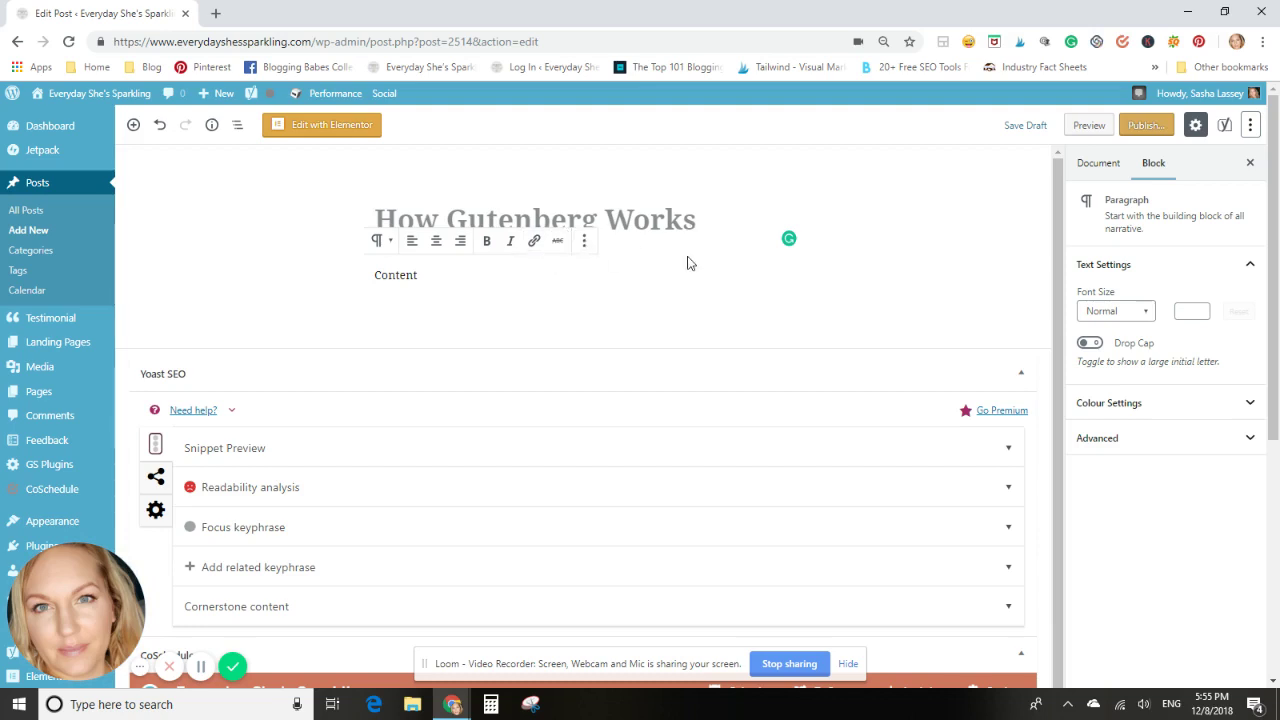
{"action": "left_click", "coordinate": [1250, 125]}
{"action": "left_click", "coordinate": [1182, 234]}
Try Fullscreen Mode with the settings sidebar hidden, and restore the normal view with the sidebar shown.
{"action": "left_click", "coordinate": [1250, 125]}
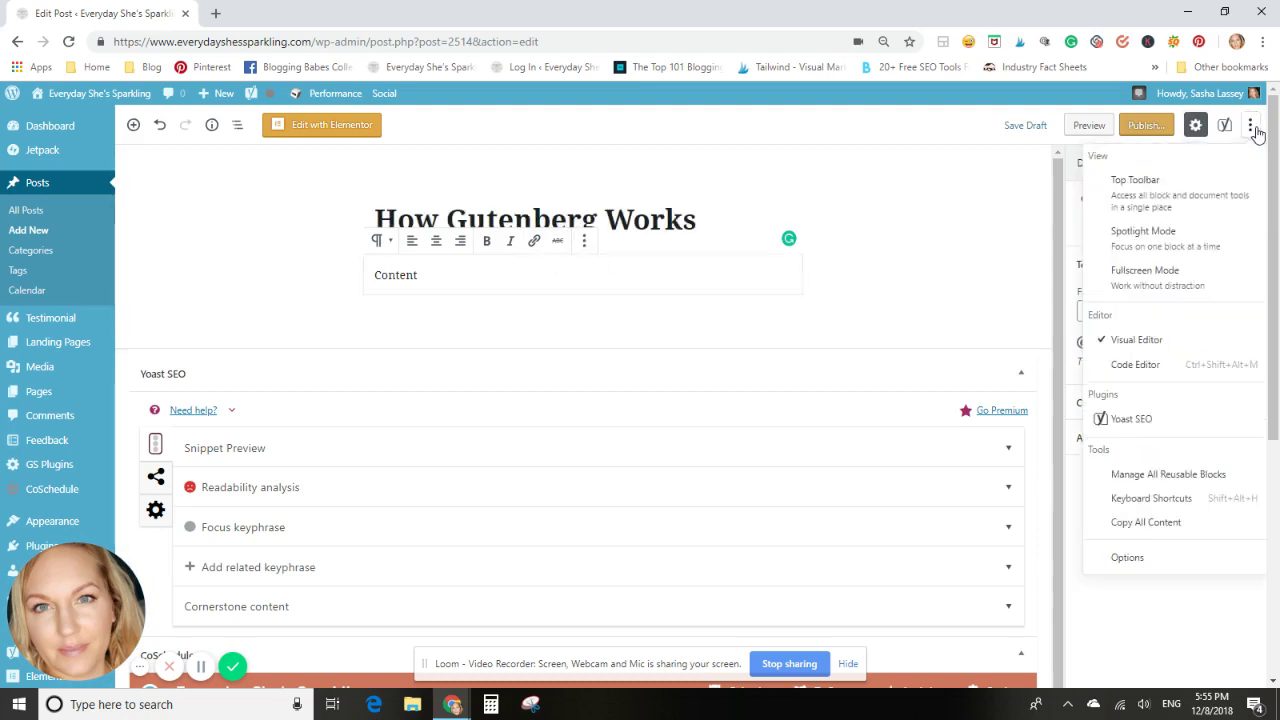
{"action": "left_click", "coordinate": [1145, 271]}
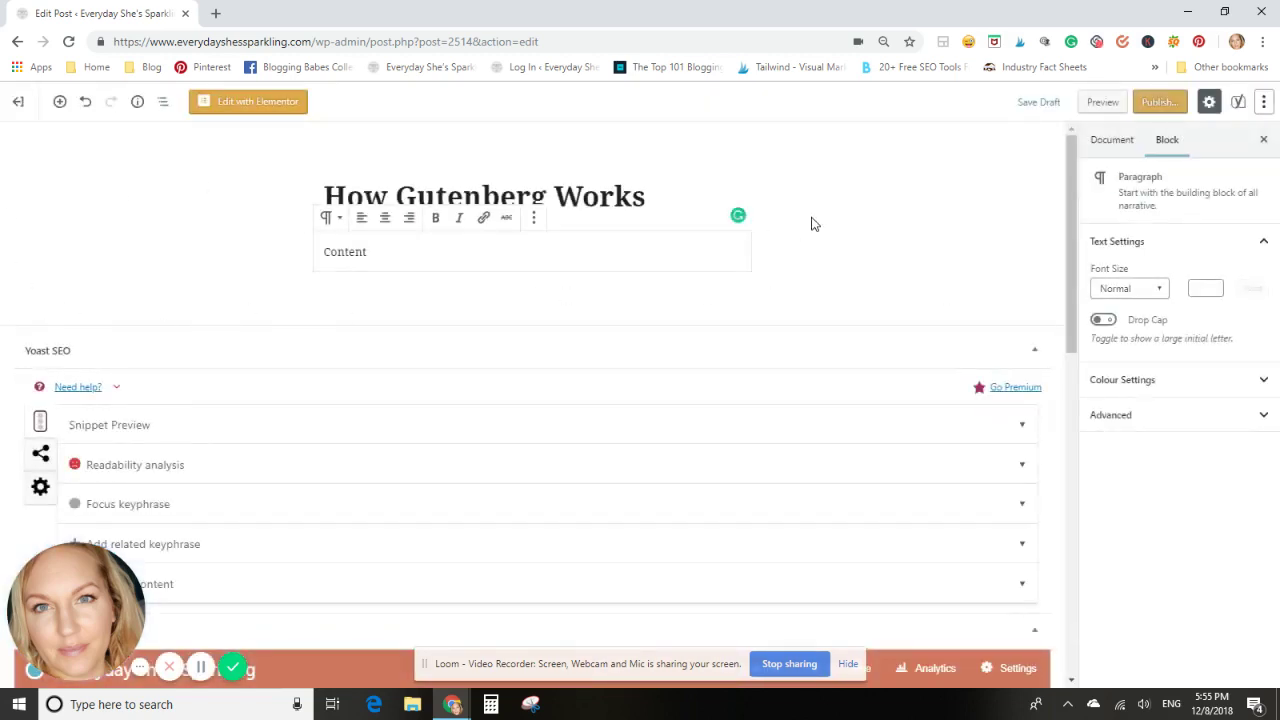
{"action": "left_click", "coordinate": [1263, 139]}
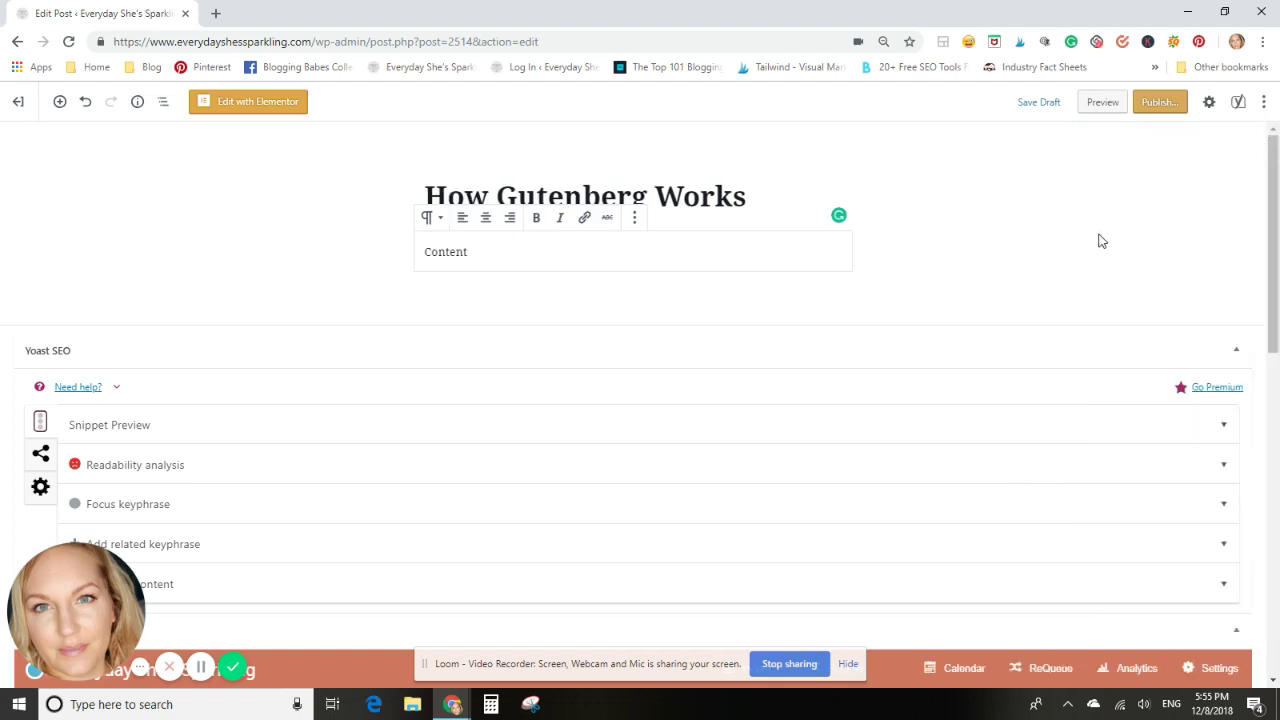
{"action": "left_click", "coordinate": [1264, 102]}
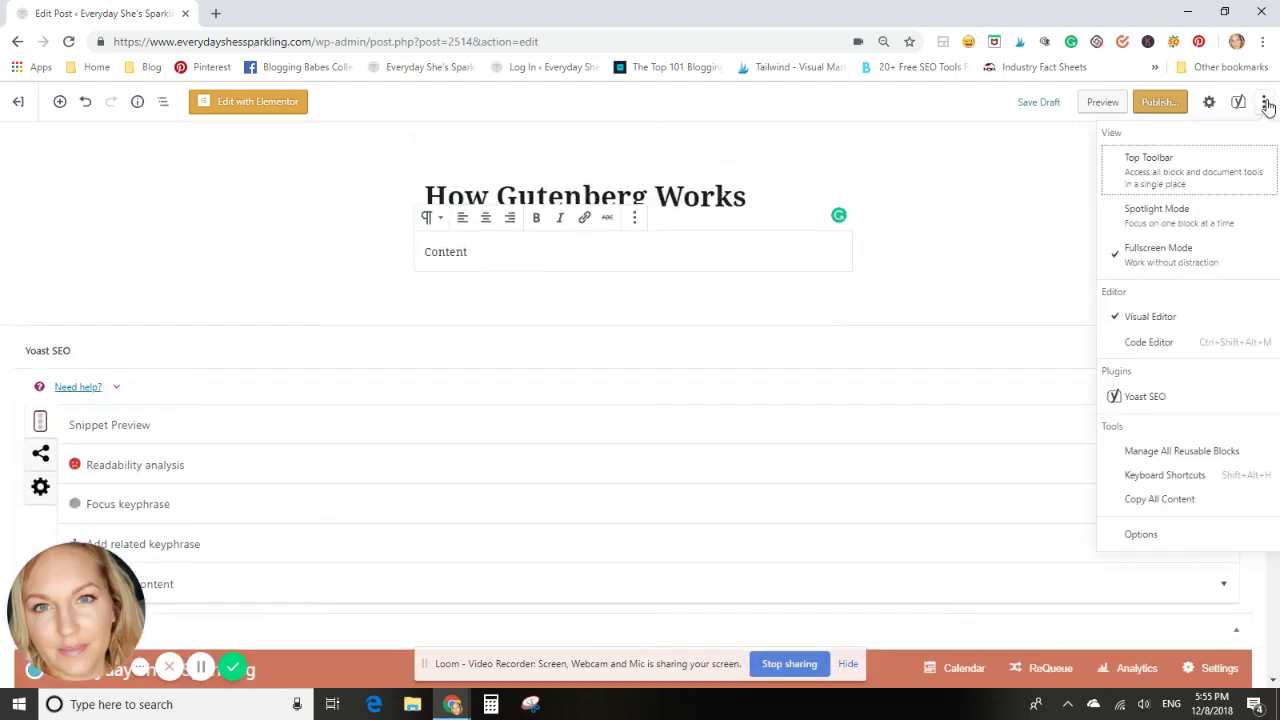
{"action": "left_click", "coordinate": [1180, 252]}
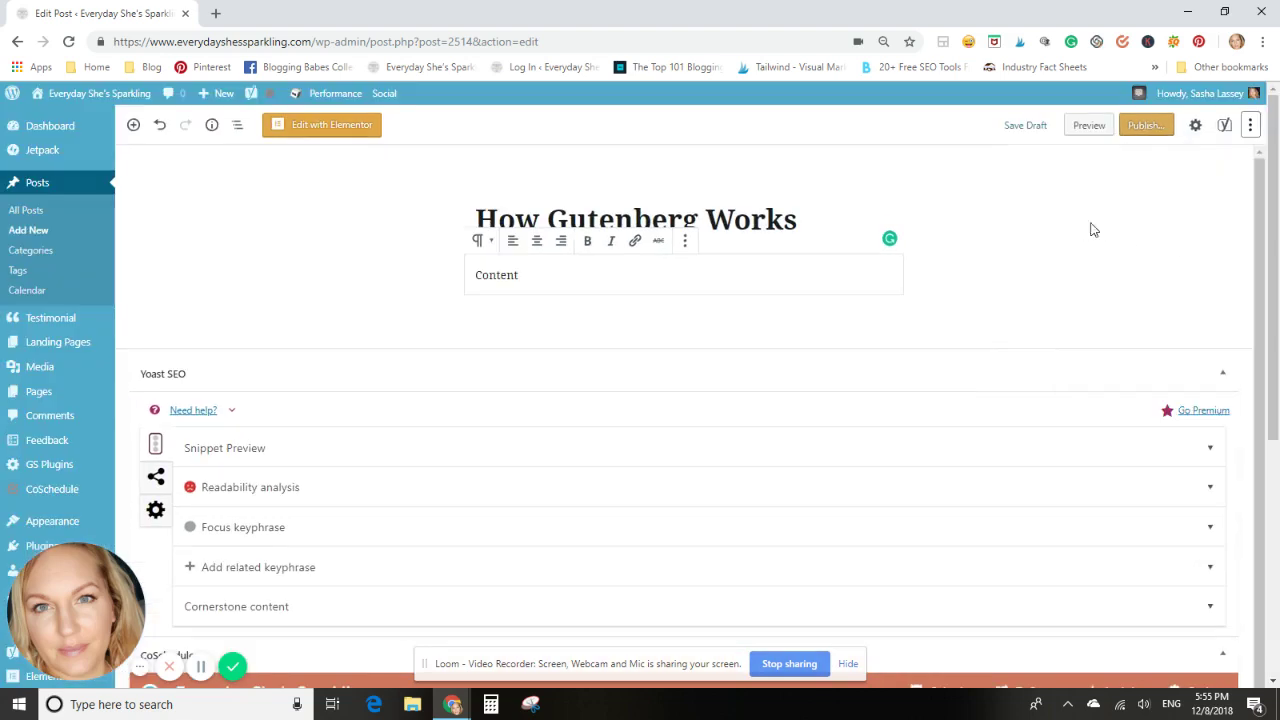
{"action": "left_click", "coordinate": [1195, 125]}
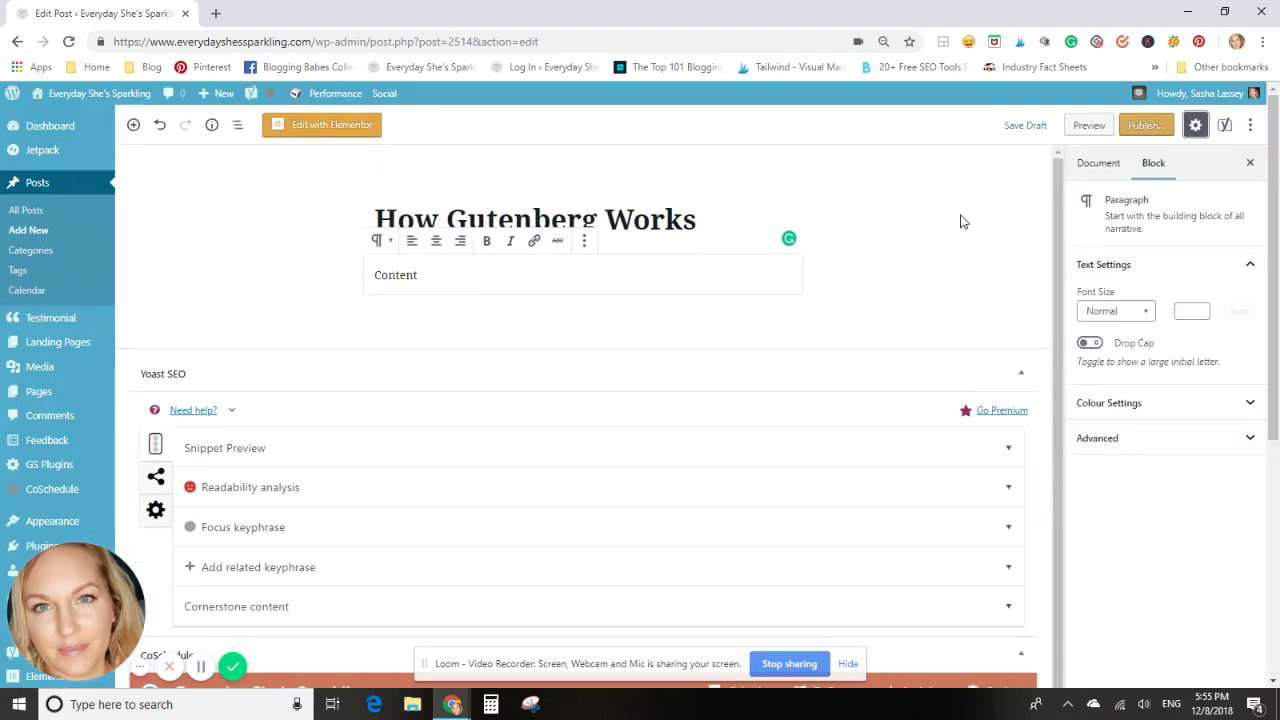
View the post's markup in the Code Editor and return to the Visual Editor.
{"action": "left_click", "coordinate": [1250, 125]}
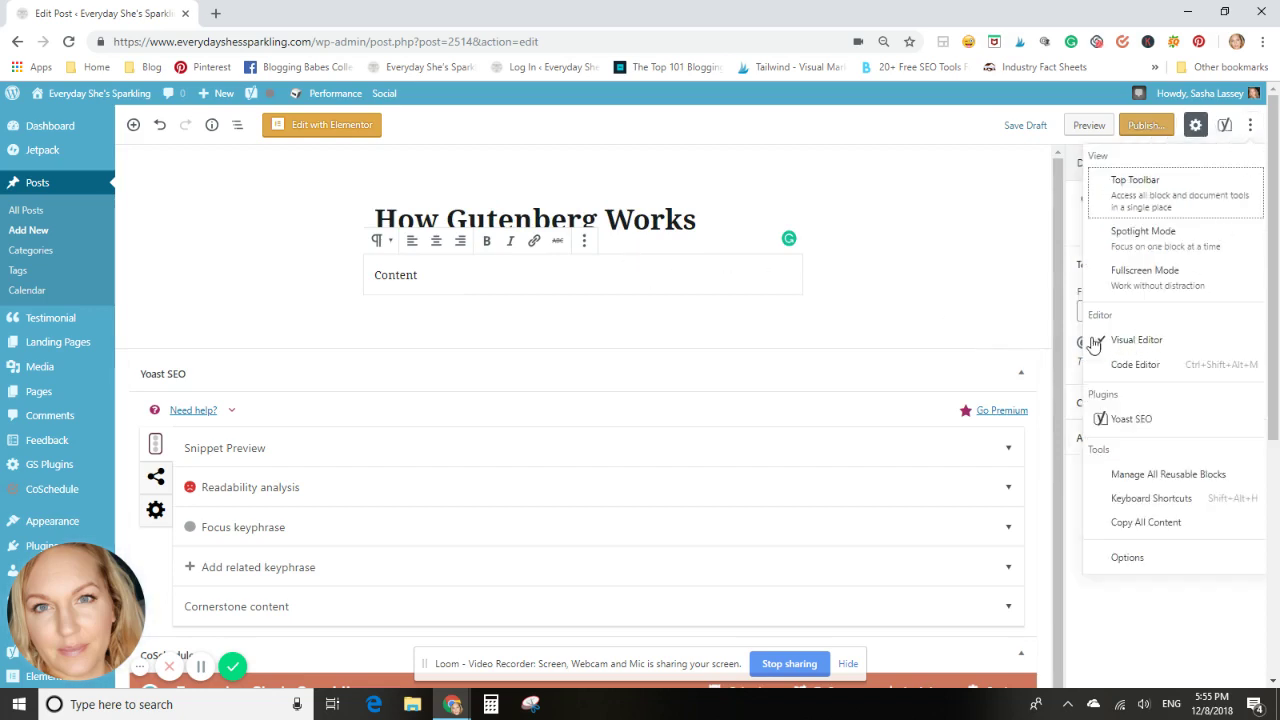
{"action": "left_click", "coordinate": [1136, 365]}
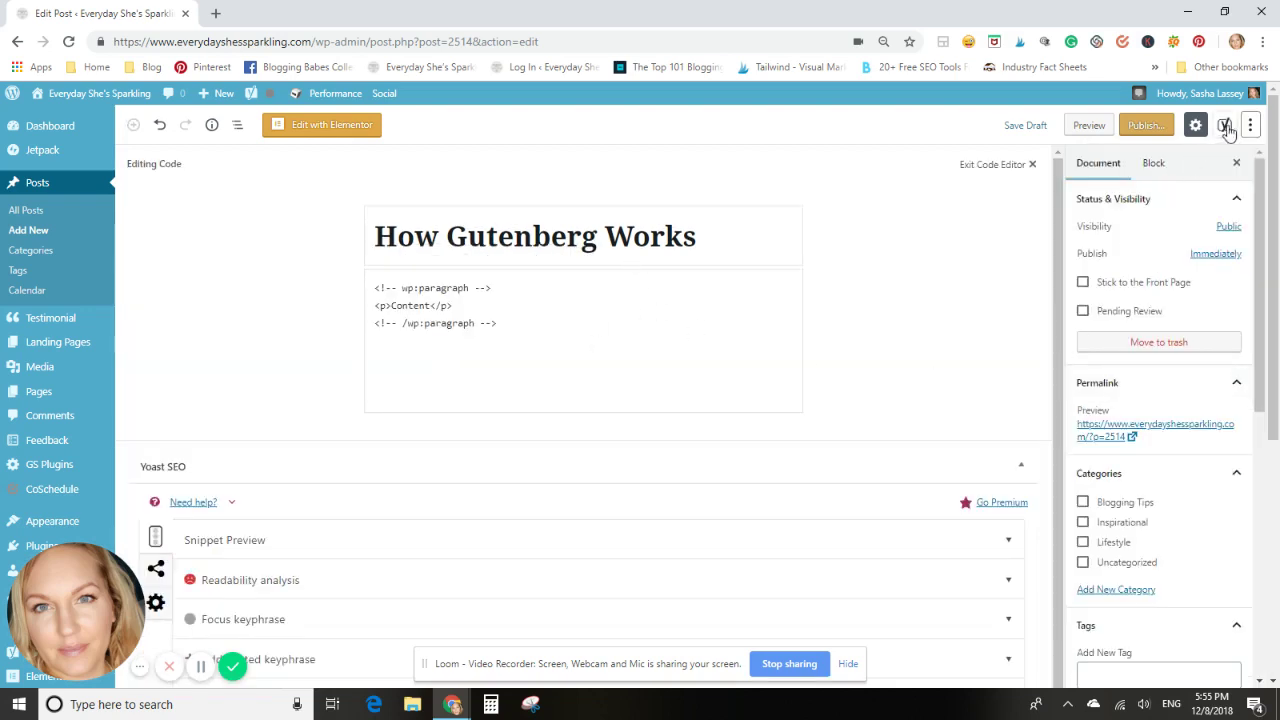
{"action": "left_click", "coordinate": [1250, 125]}
{"action": "left_click", "coordinate": [1131, 341]}
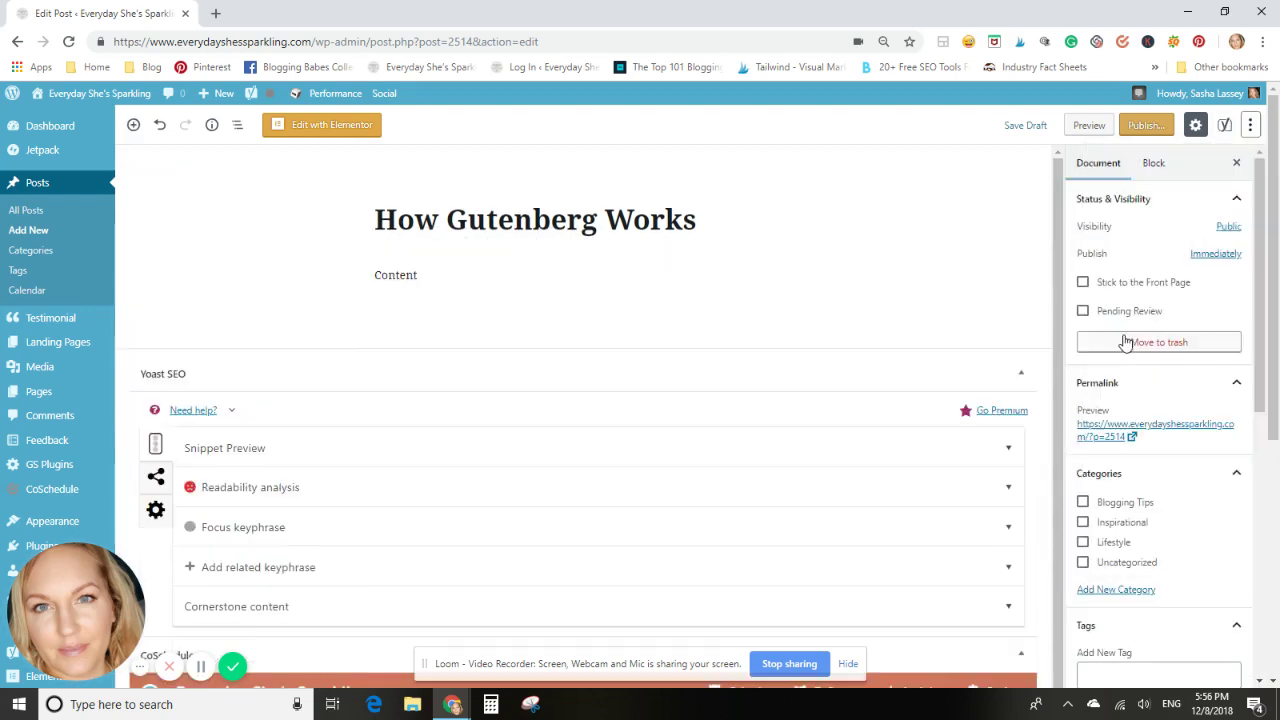
Review the list of editor keyboard shortcuts, close it and look over the remaining editor tools.
{"action": "left_click", "coordinate": [1251, 127]}
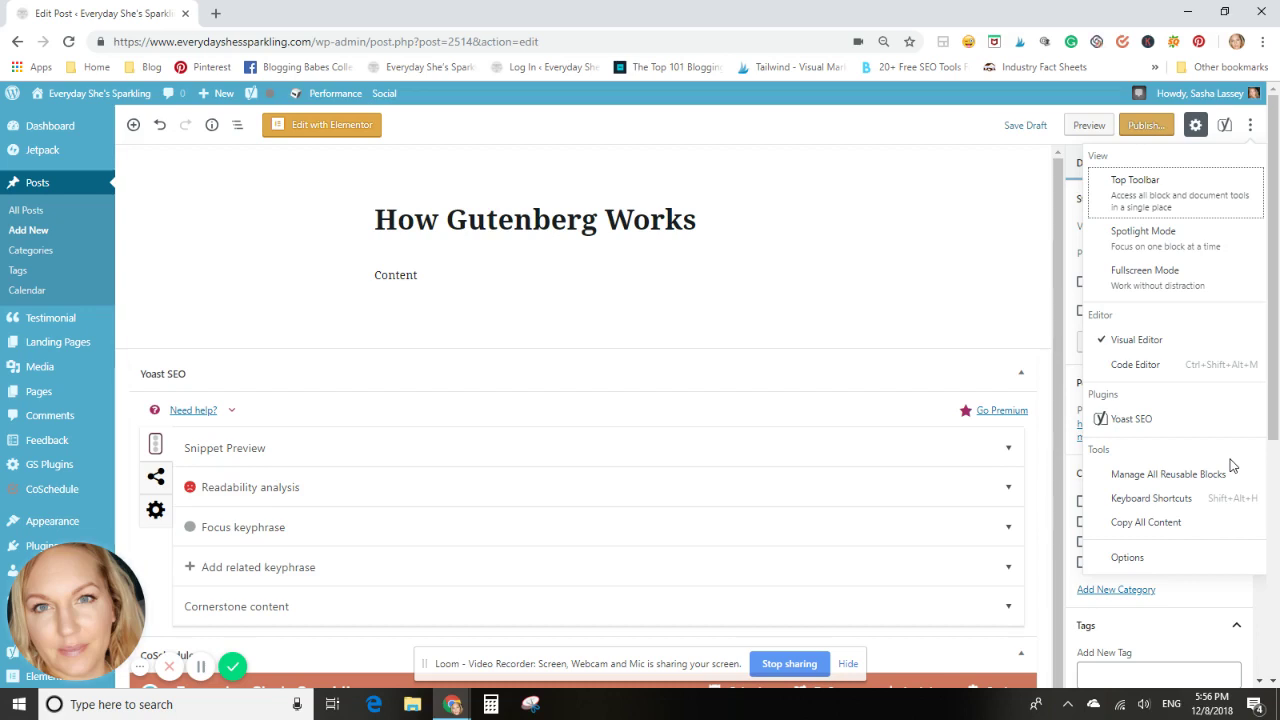
{"action": "left_click", "coordinate": [1170, 500]}
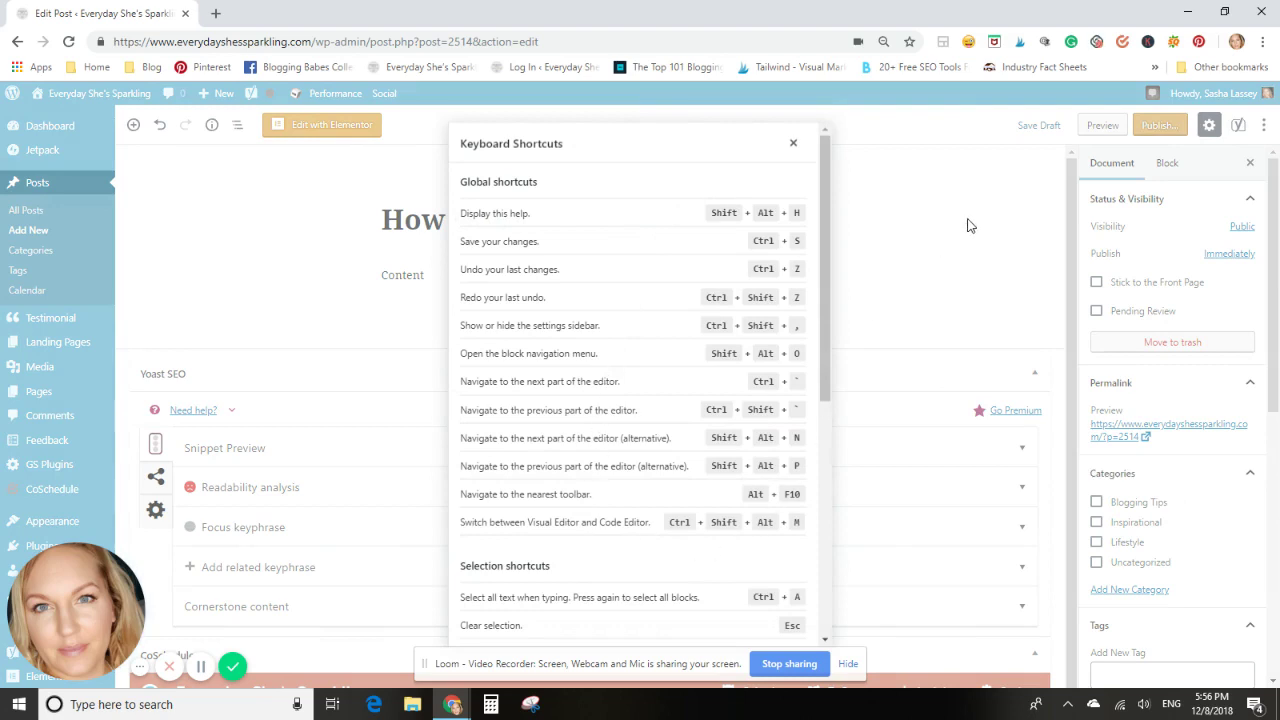
{"action": "left_click", "coordinate": [794, 144]}
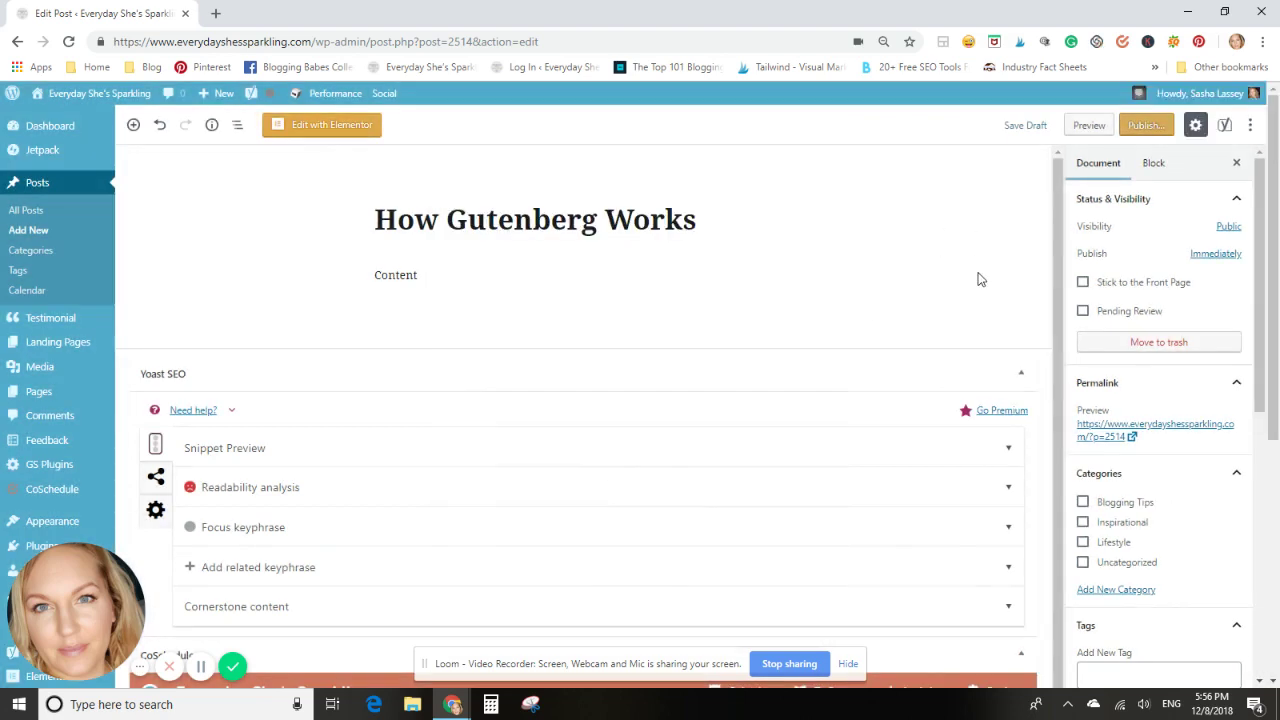
{"action": "left_click", "coordinate": [1250, 125]}
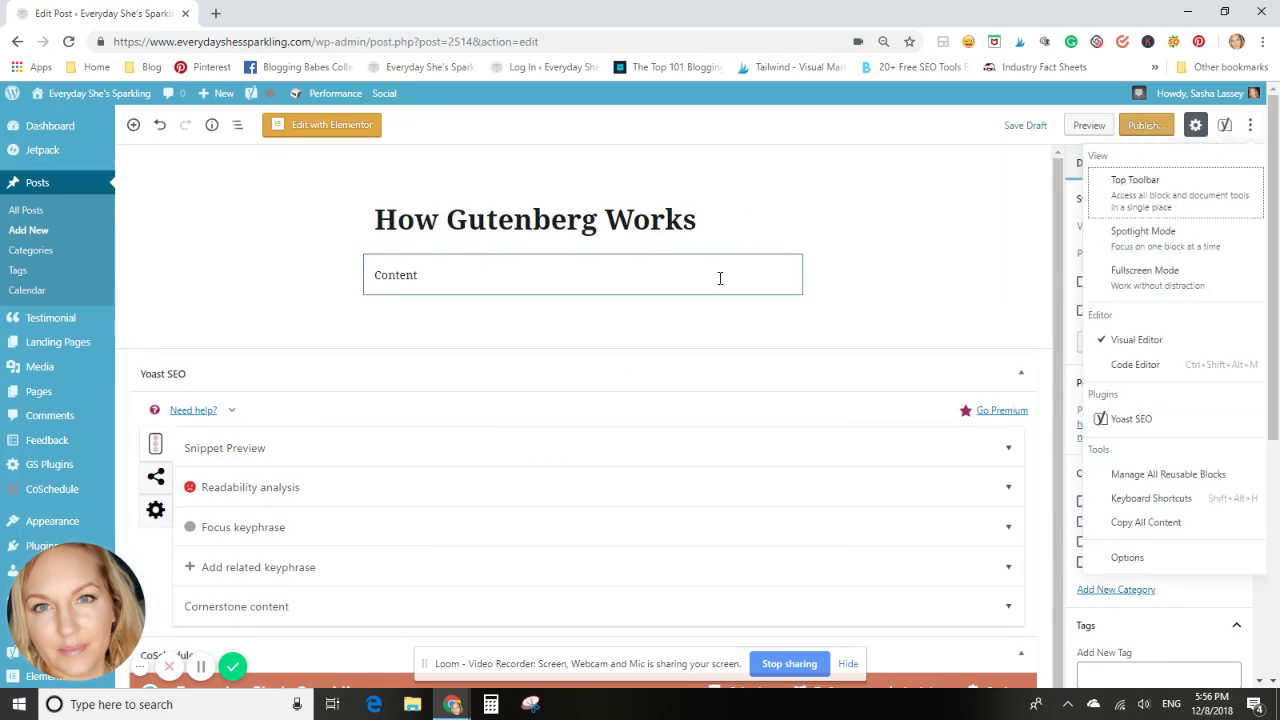
Remove the "Content" paragraph block from the post.
{"action": "left_click", "coordinate": [470, 278]}
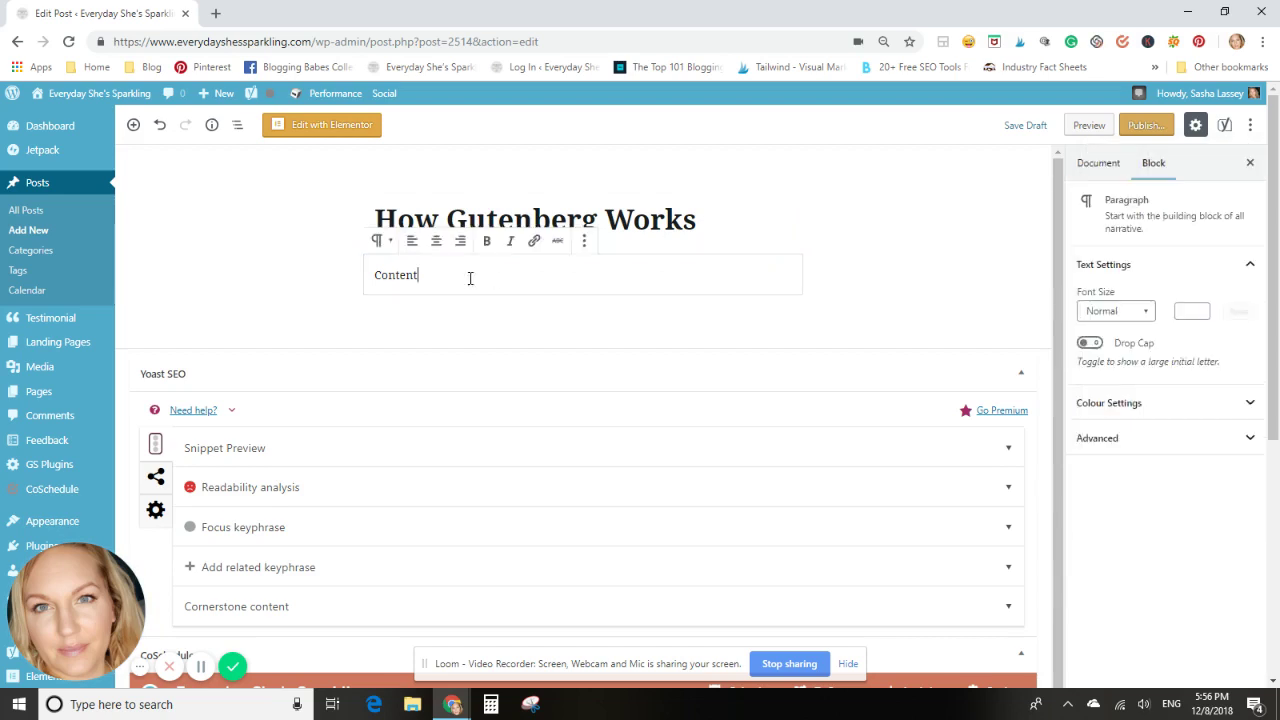
{"action": "left_click", "coordinate": [584, 241]}
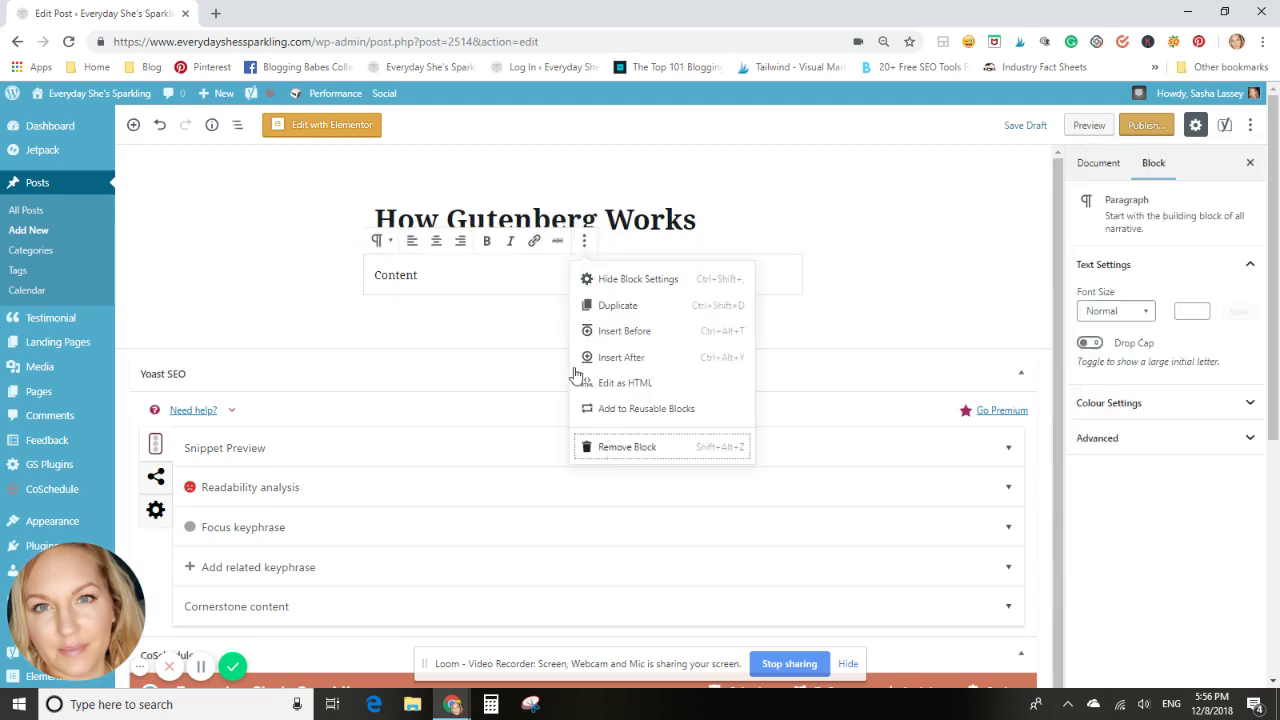
{"action": "left_click", "coordinate": [600, 447]}
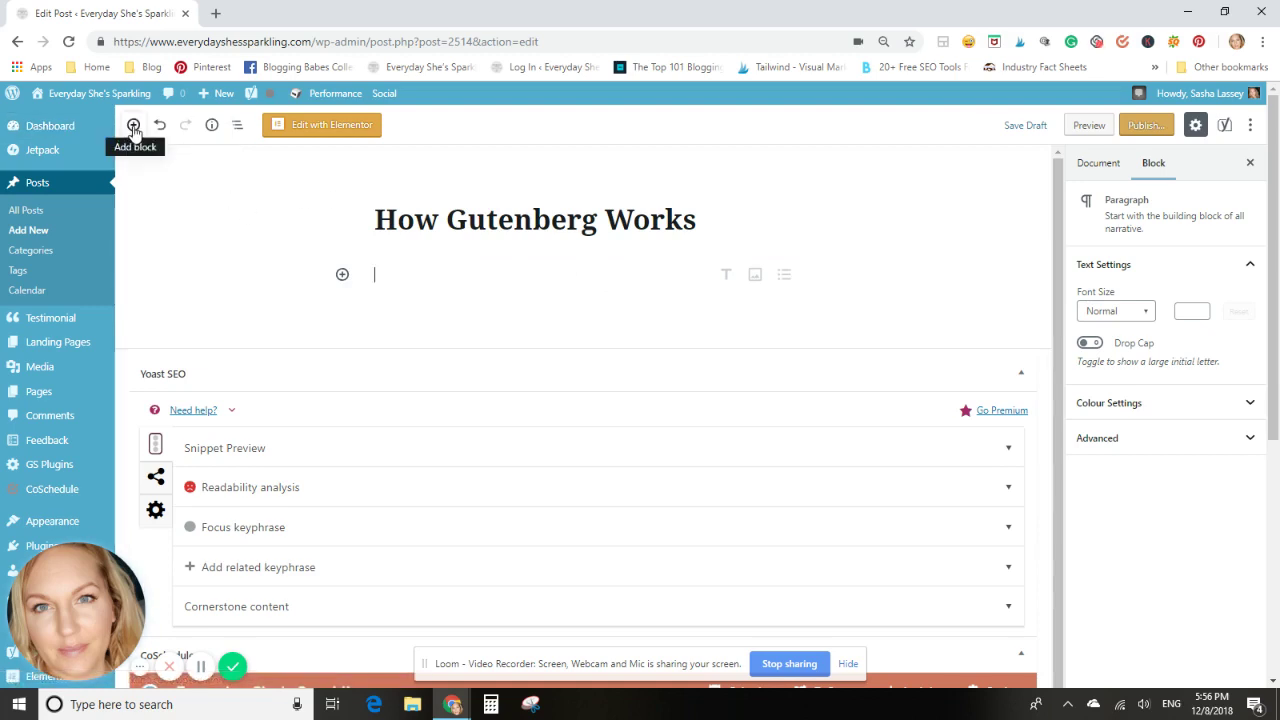
Browse the available block types and add a Heading block reading "Heading" below the post title.
{"action": "left_click", "coordinate": [342, 275]}
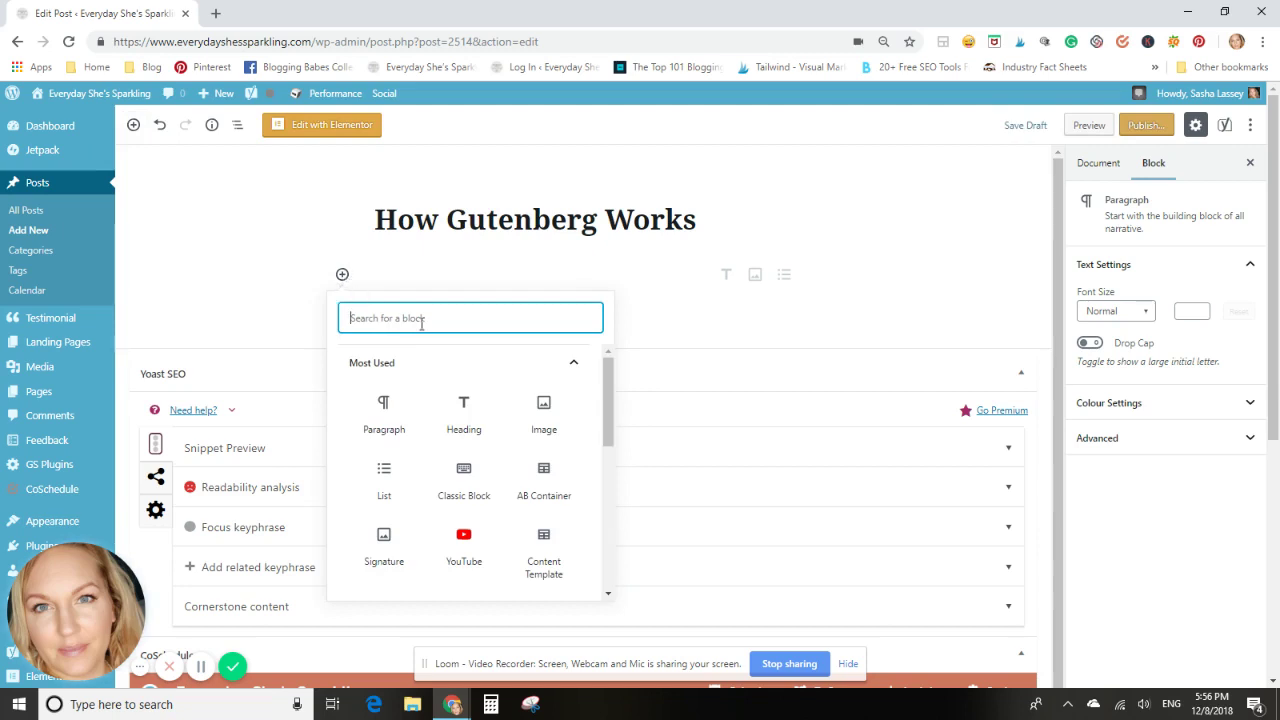
{"action": "scroll", "coordinate": [498, 482], "scroll_direction": "down", "scroll_amount": 5}
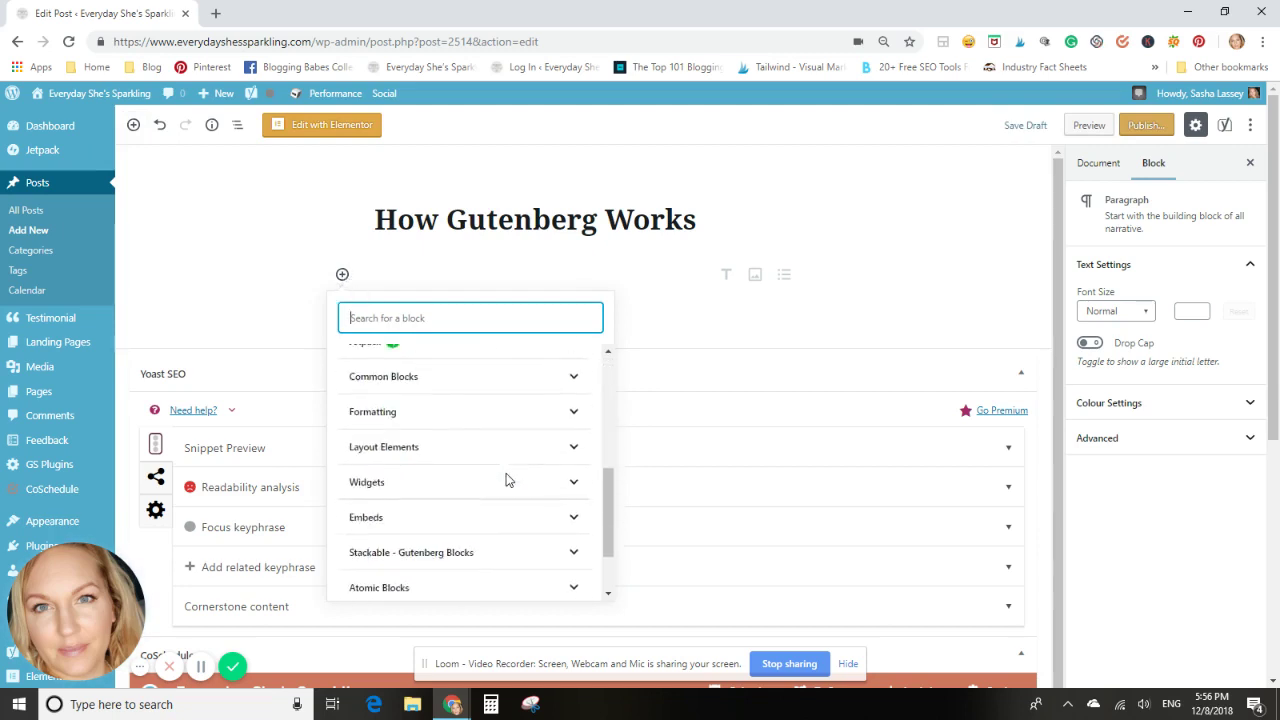
{"action": "scroll", "coordinate": [506, 480], "scroll_direction": "up", "scroll_amount": 5}
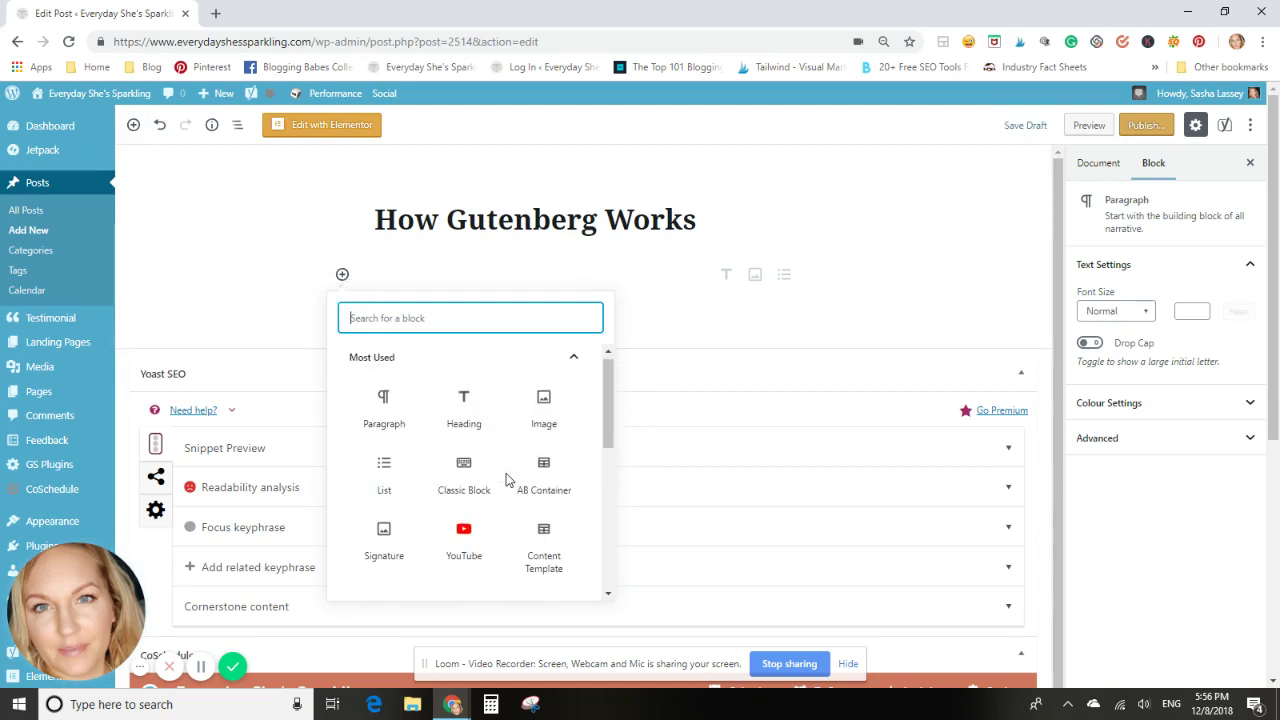
{"action": "left_click", "coordinate": [465, 418]}
{"action": "type", "text": "Head"}
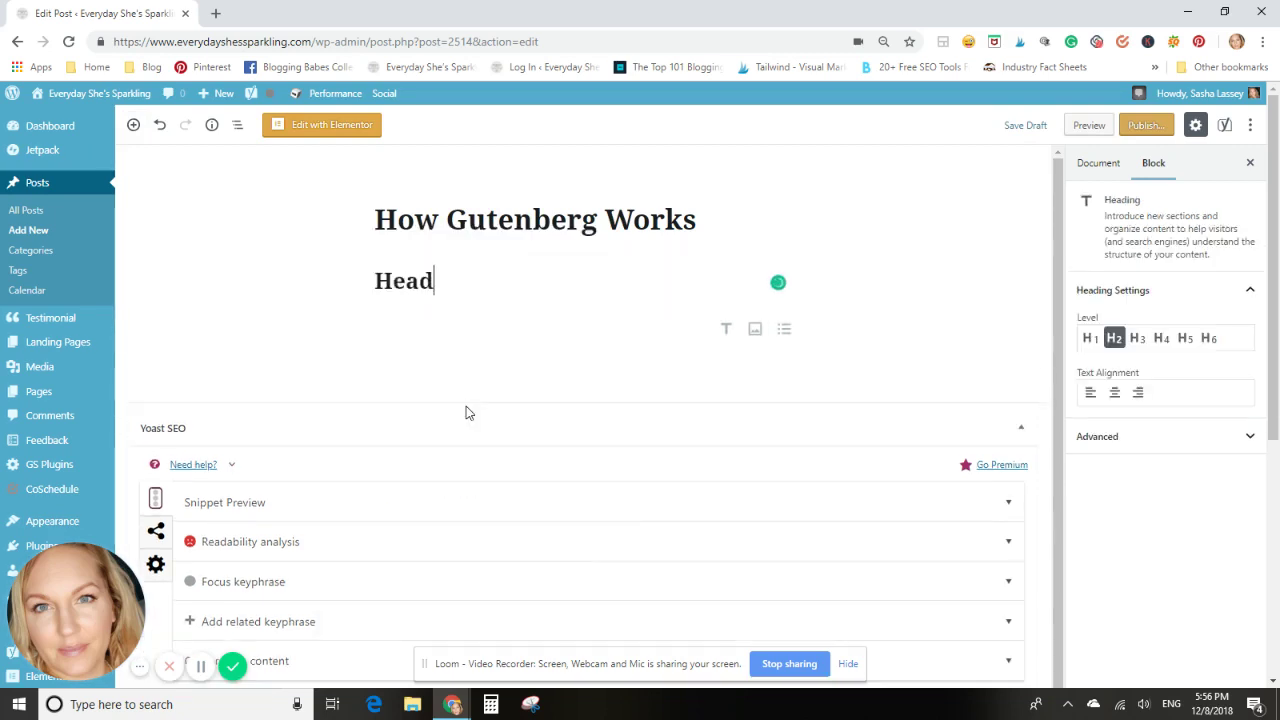
{"action": "type", "text": "ing"}
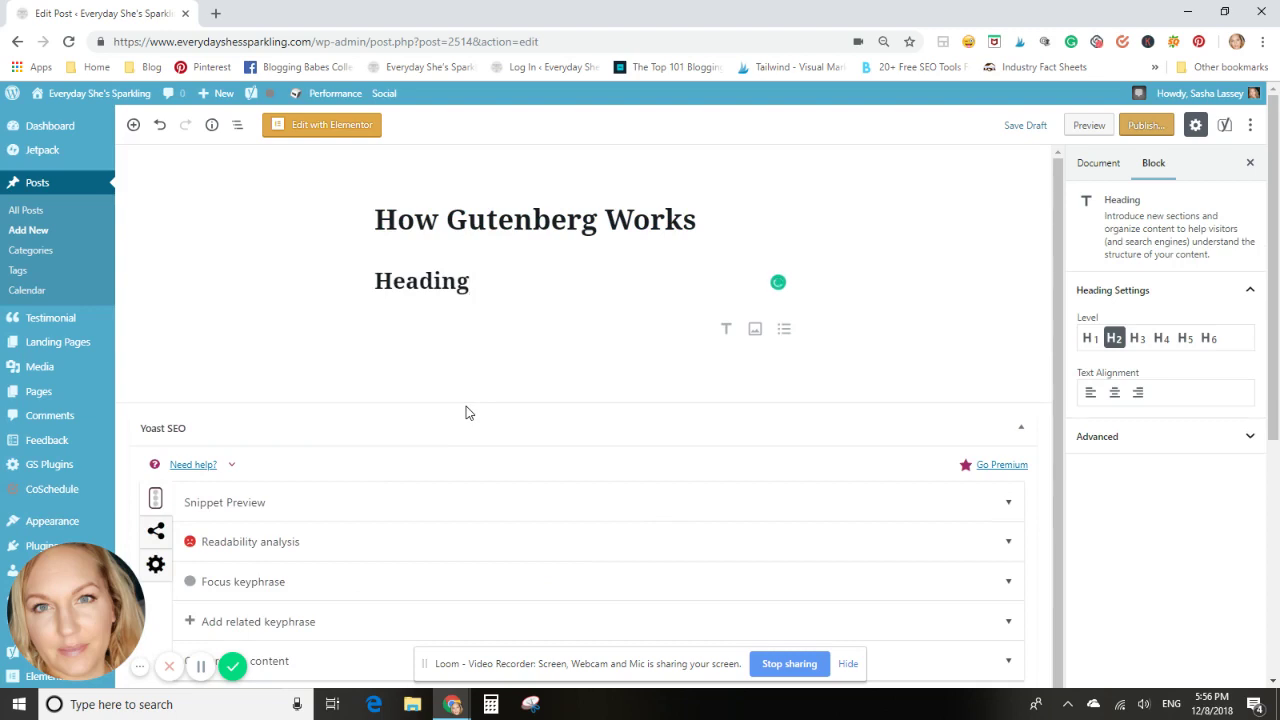
Add a paragraph reading "Paragraph" below the heading and look at the block types it can be transformed into.
{"action": "key", "text": "Return"}
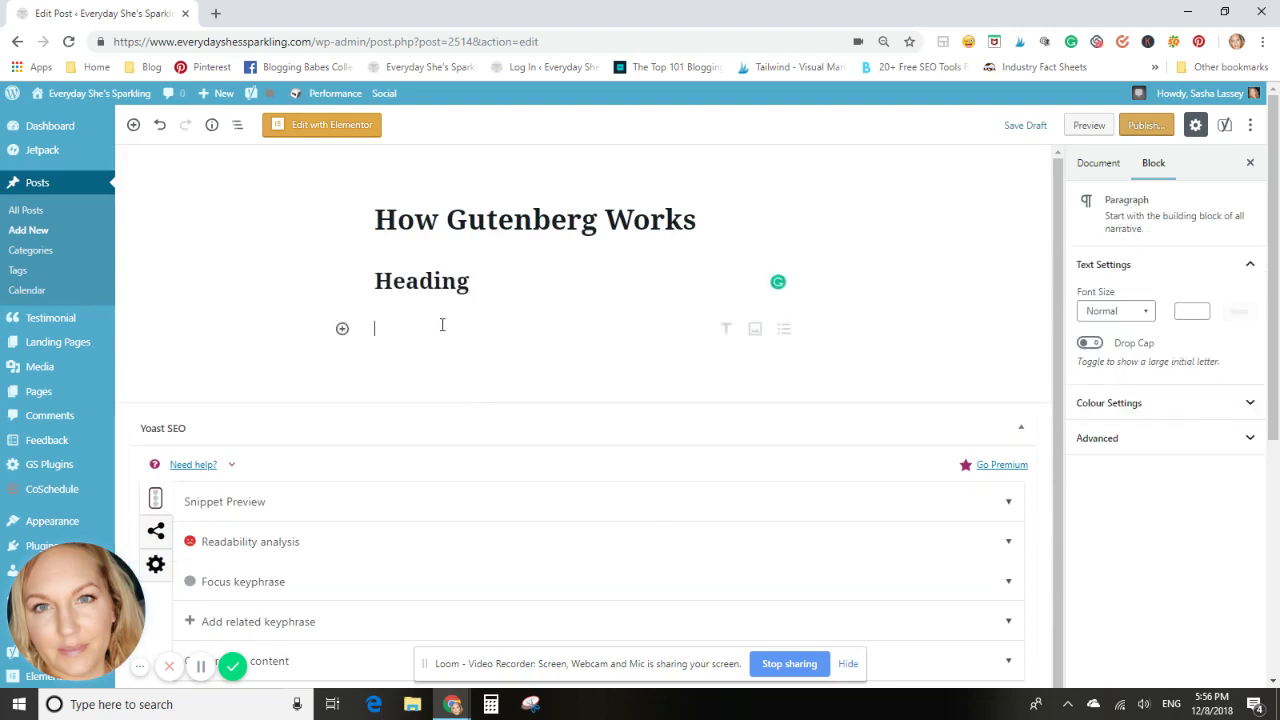
{"action": "type", "text": "Paragraph"}
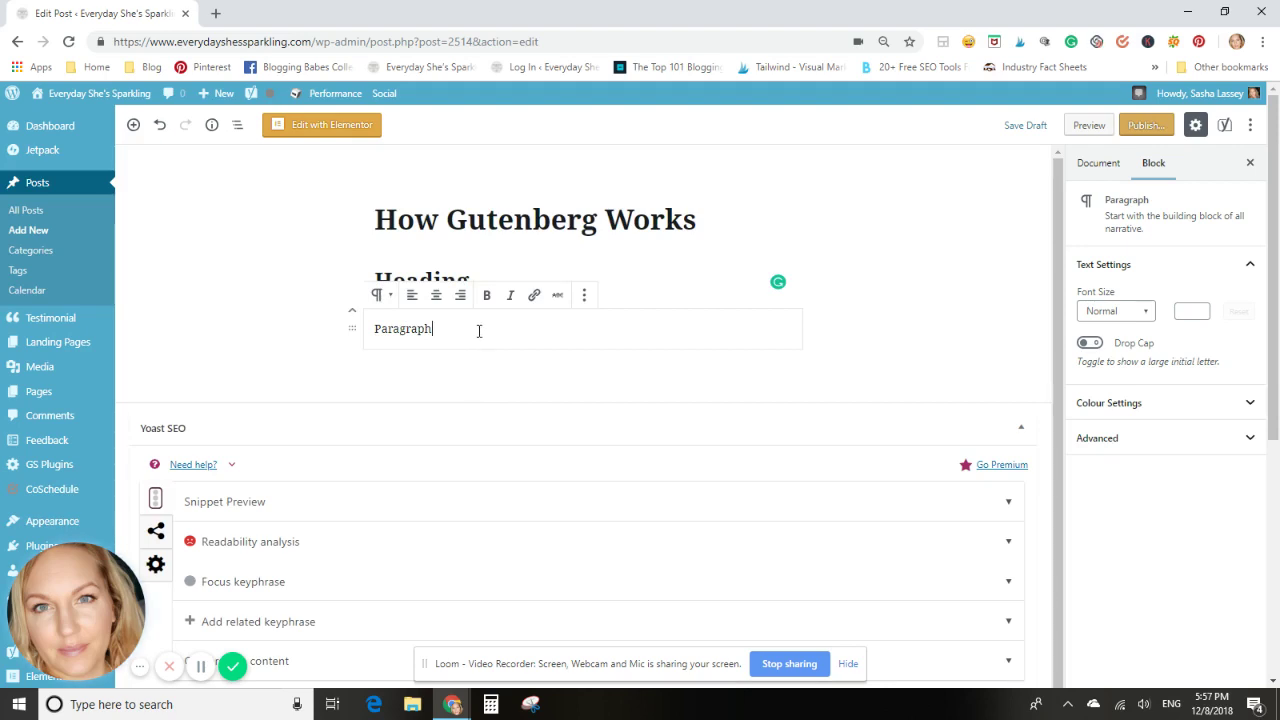
{"action": "left_click", "coordinate": [392, 298]}
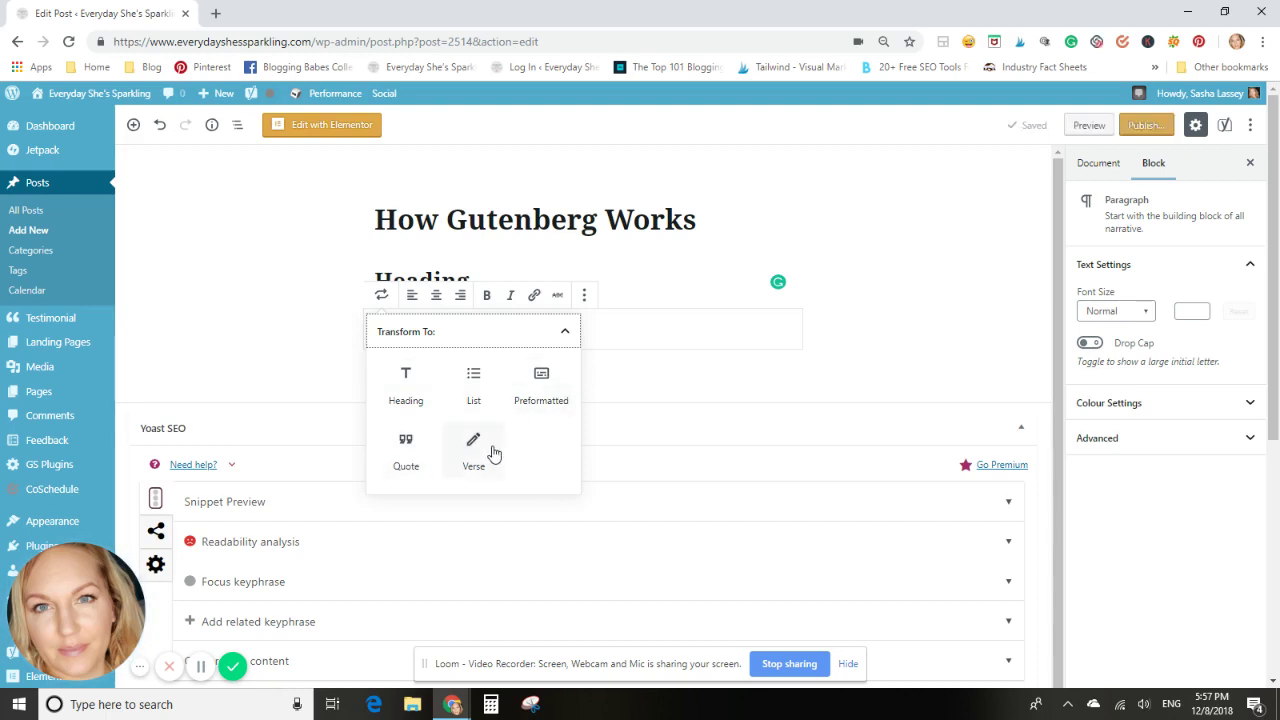
{"action": "left_click", "coordinate": [632, 334]}
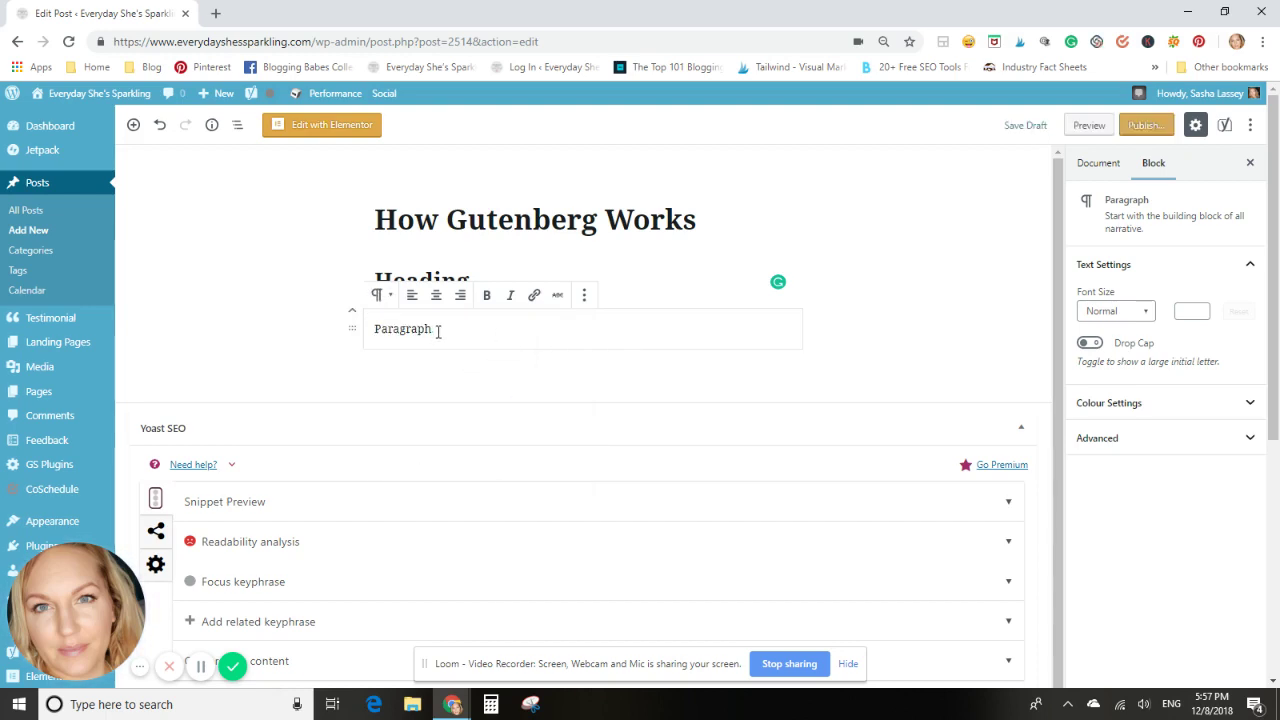
Transform the "Paragraph" block into a heading and look at the transform choices offered for it.
{"action": "left_click", "coordinate": [380, 295]}
{"action": "left_click", "coordinate": [404, 378]}
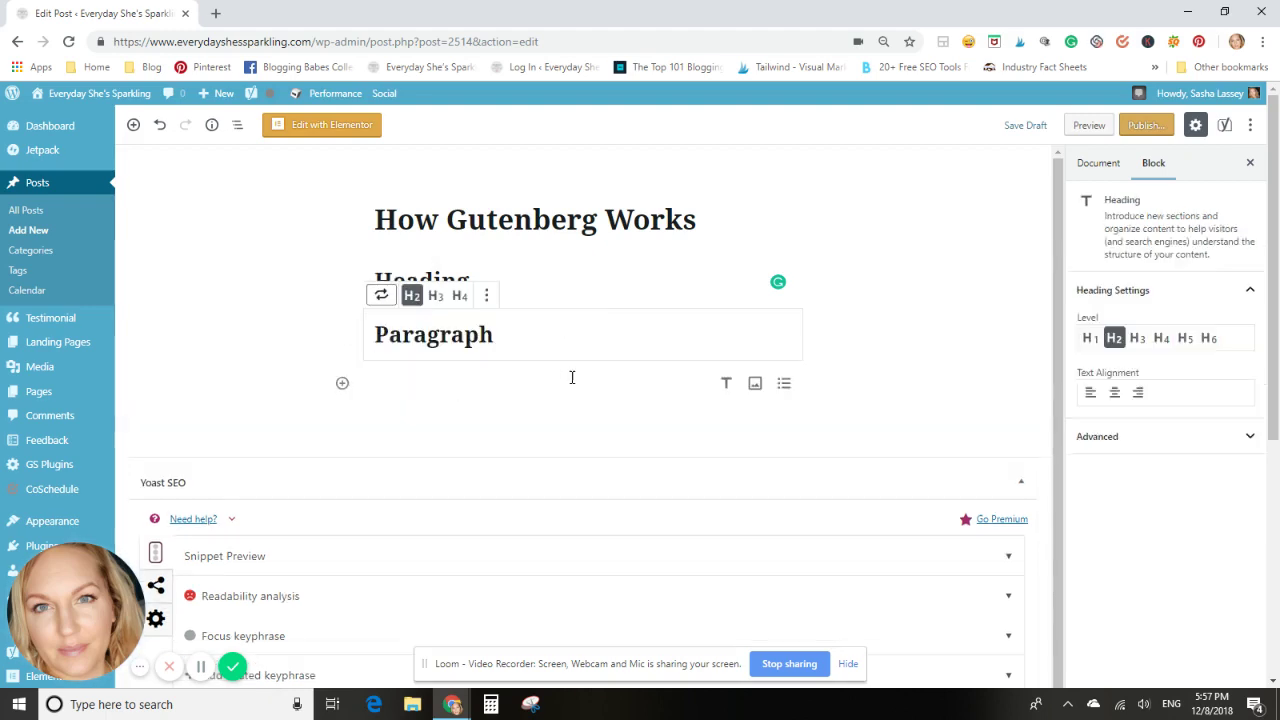
{"action": "left_click", "coordinate": [383, 299]}
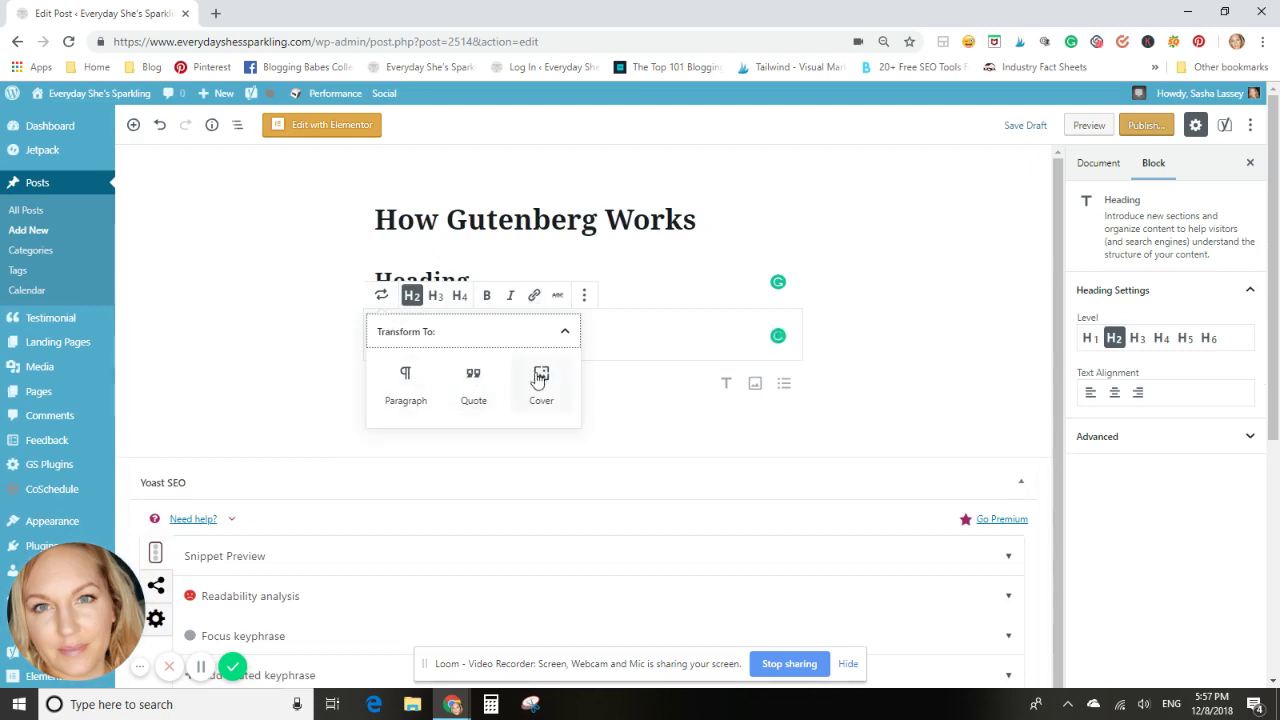
{"action": "left_click", "coordinate": [633, 334]}
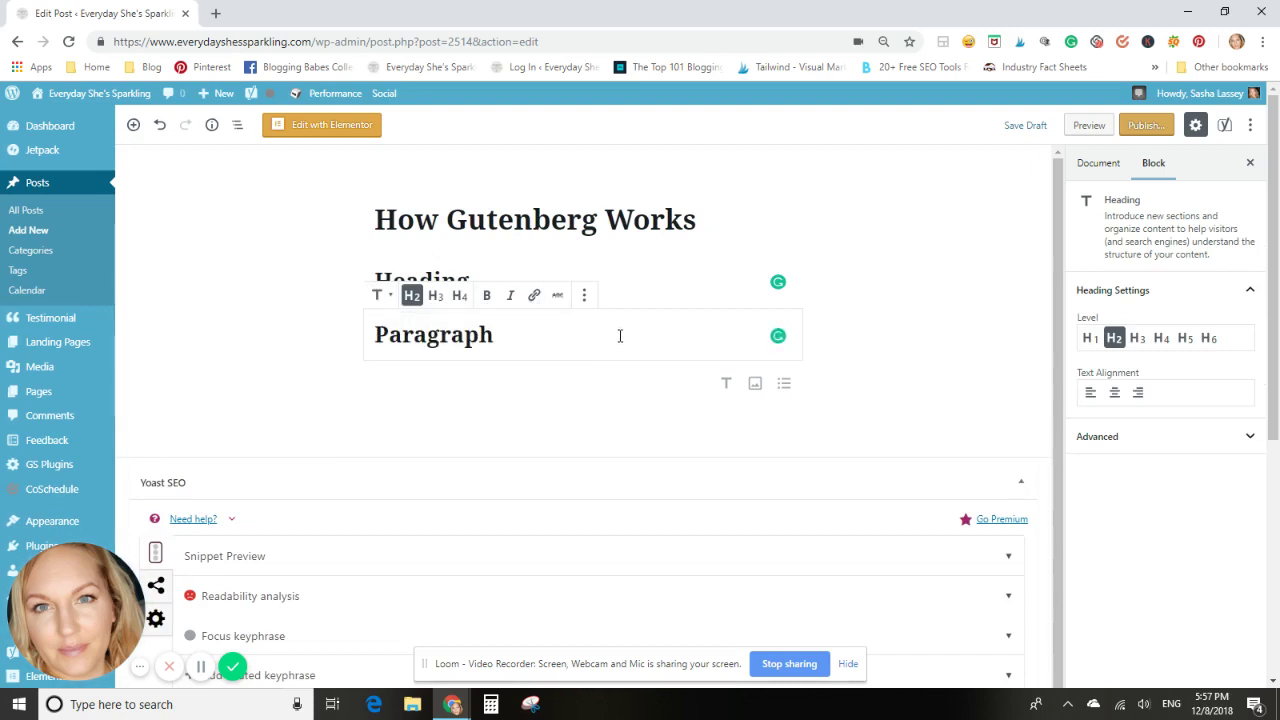
Remove the "Paragraph" block and start a new empty paragraph below "Heading".
{"action": "left_click", "coordinate": [584, 295]}
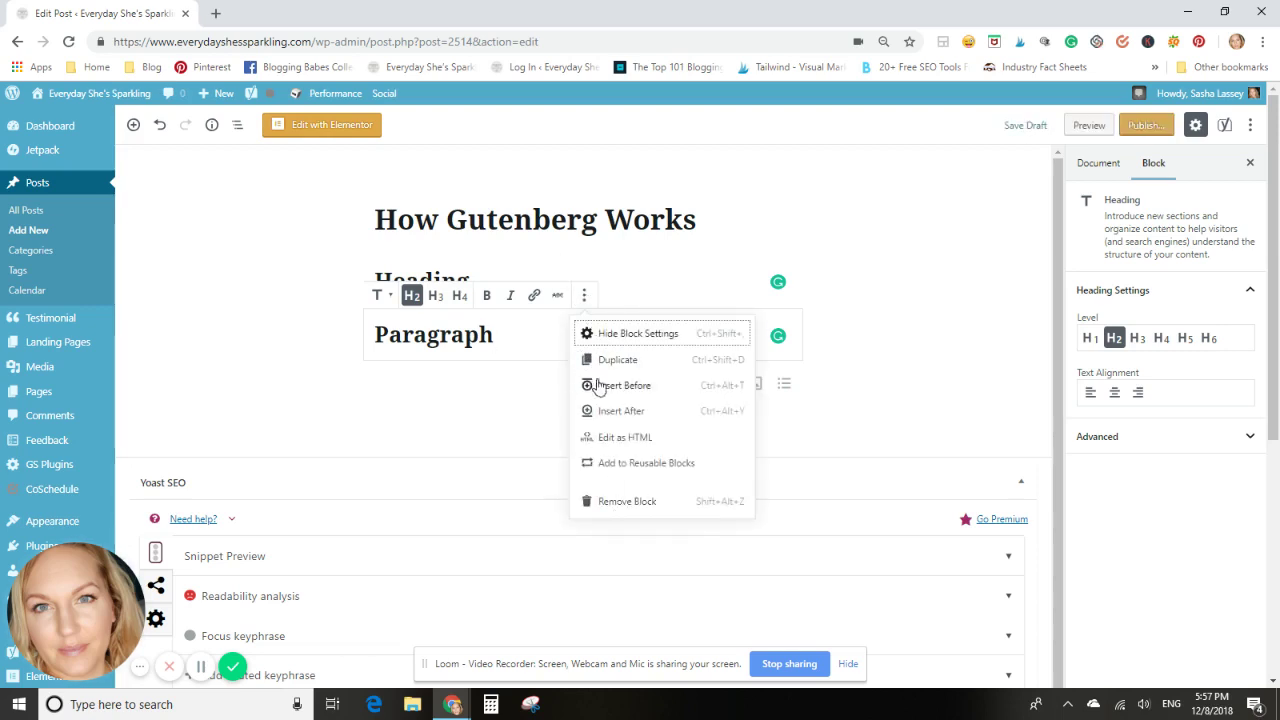
{"action": "left_click", "coordinate": [620, 503]}
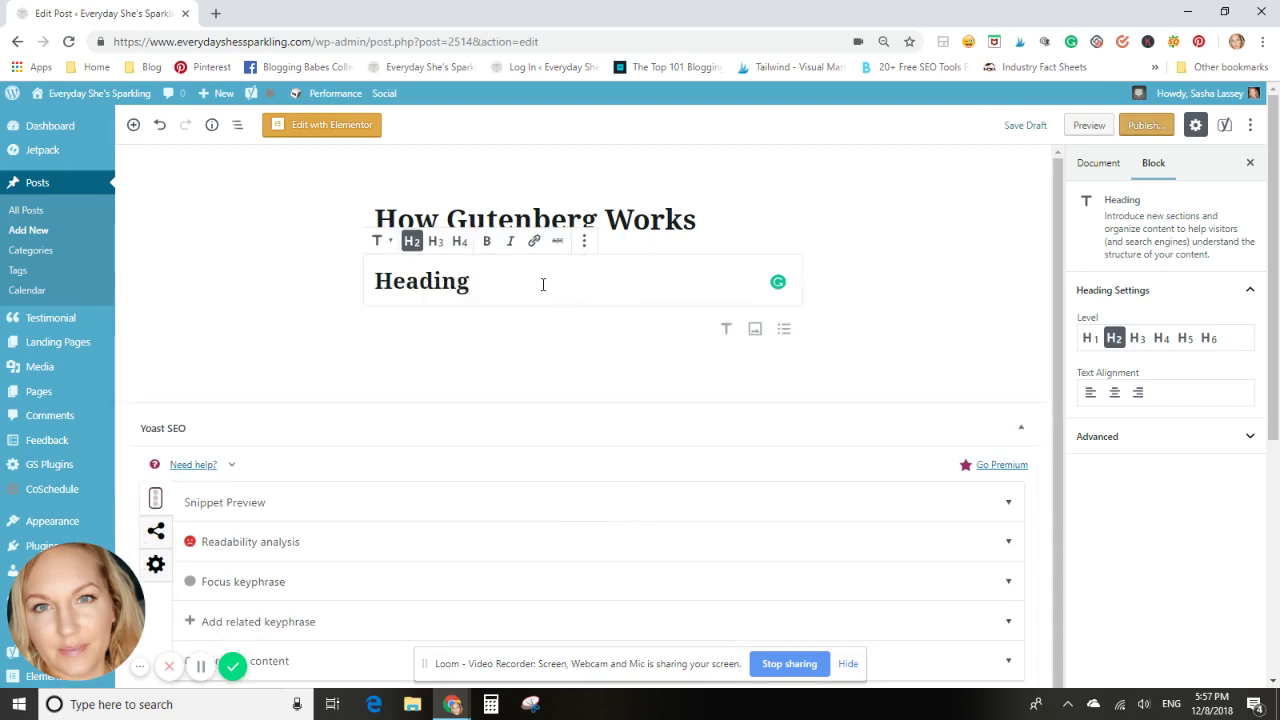
{"action": "key", "text": "Return"}
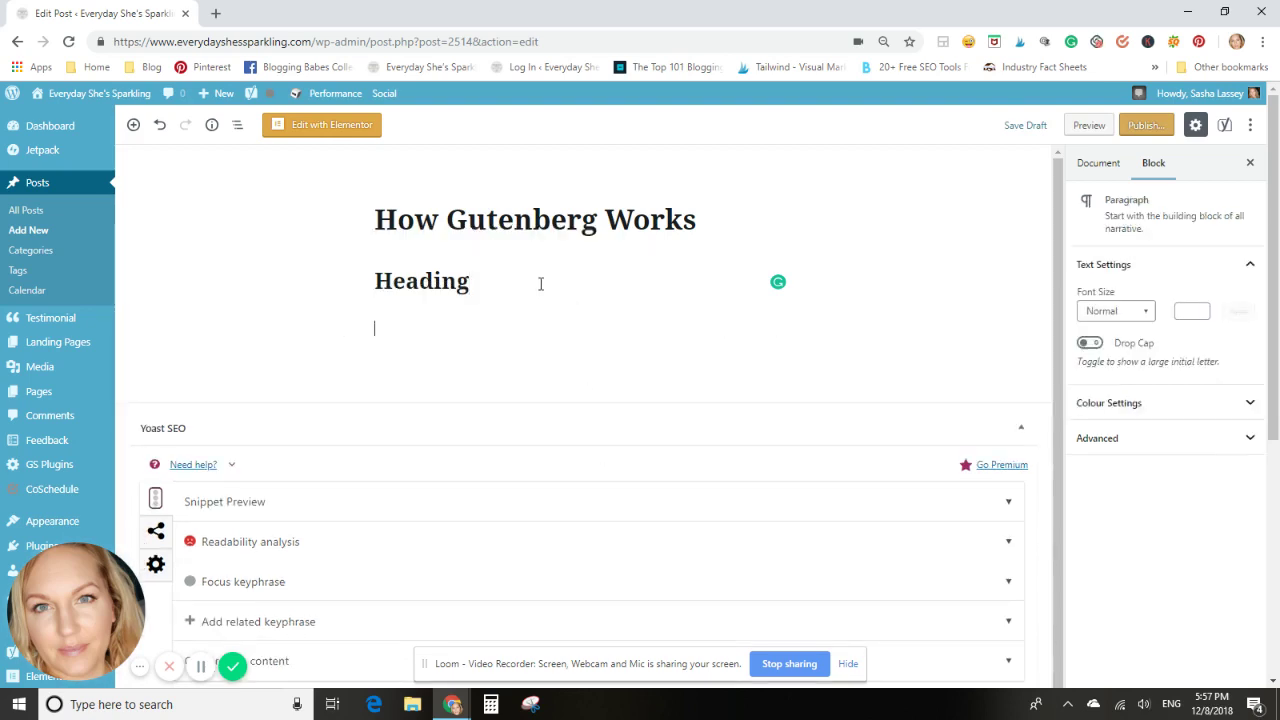
Insert an empty Image block below "Heading" and remove it again.
{"action": "type", "text": "Par"}
{"action": "left_click", "coordinate": [755, 328]}
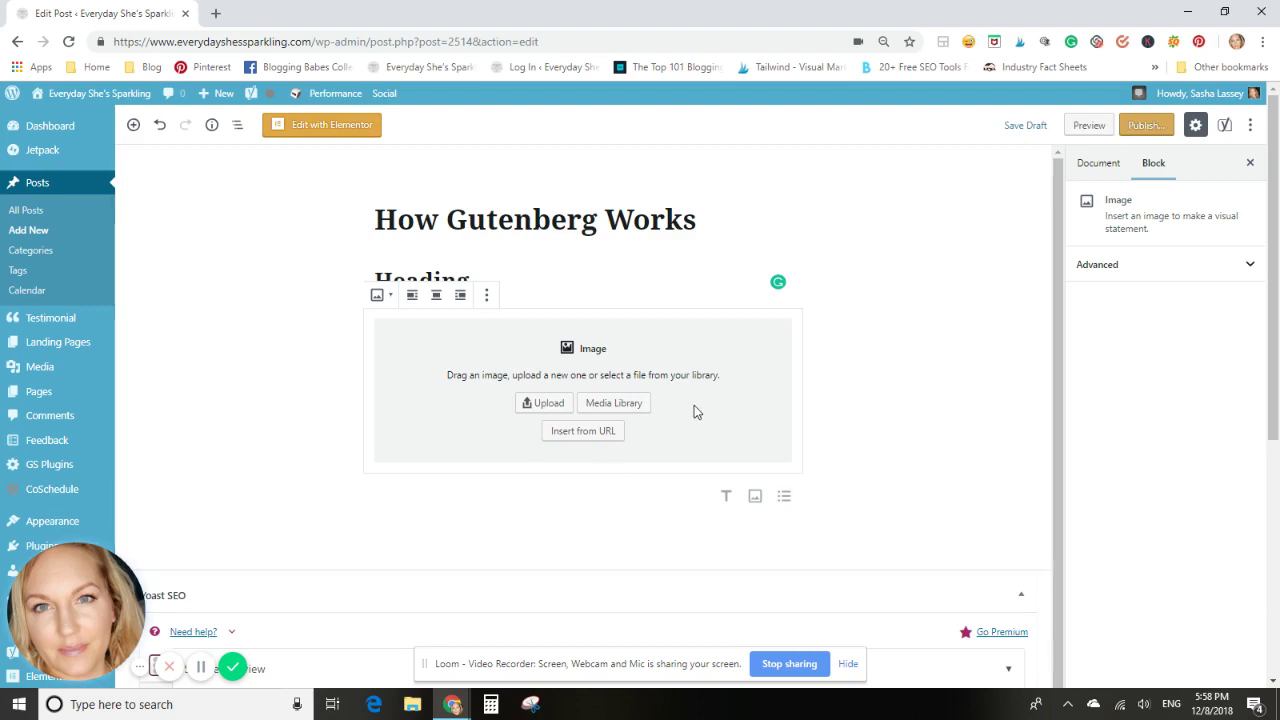
{"action": "left_click", "coordinate": [488, 296]}
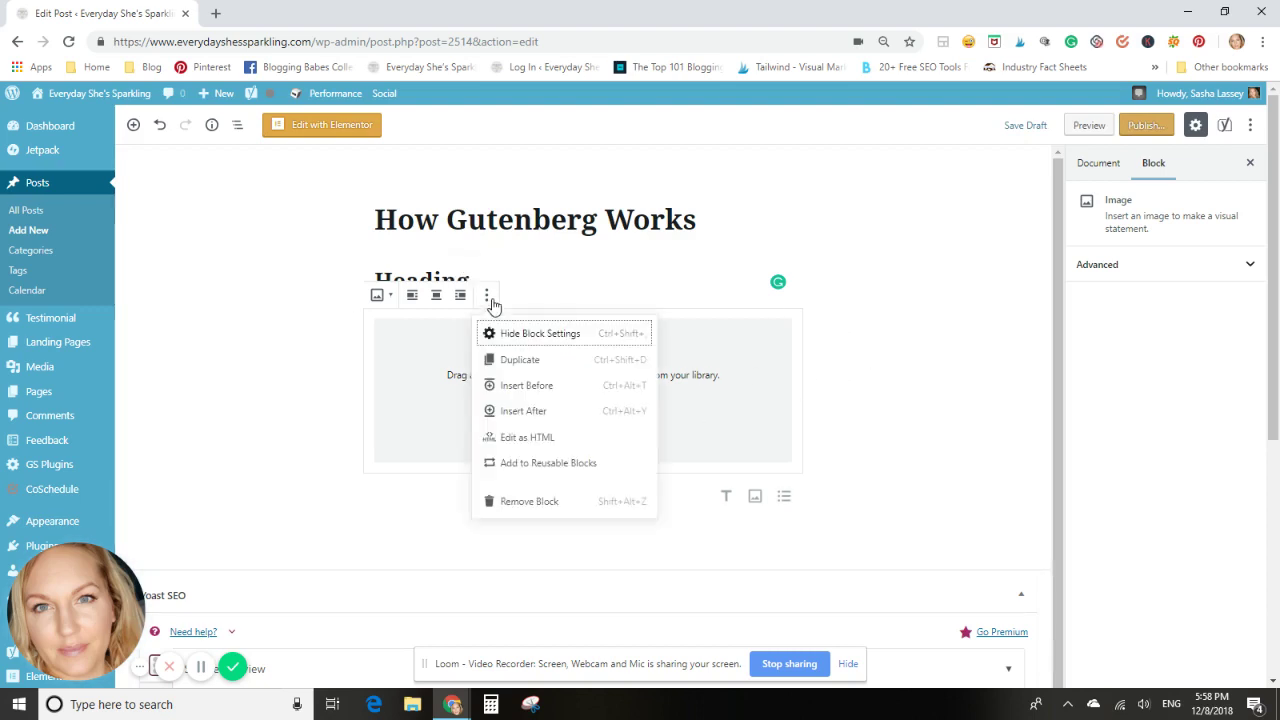
{"action": "left_click", "coordinate": [520, 501]}
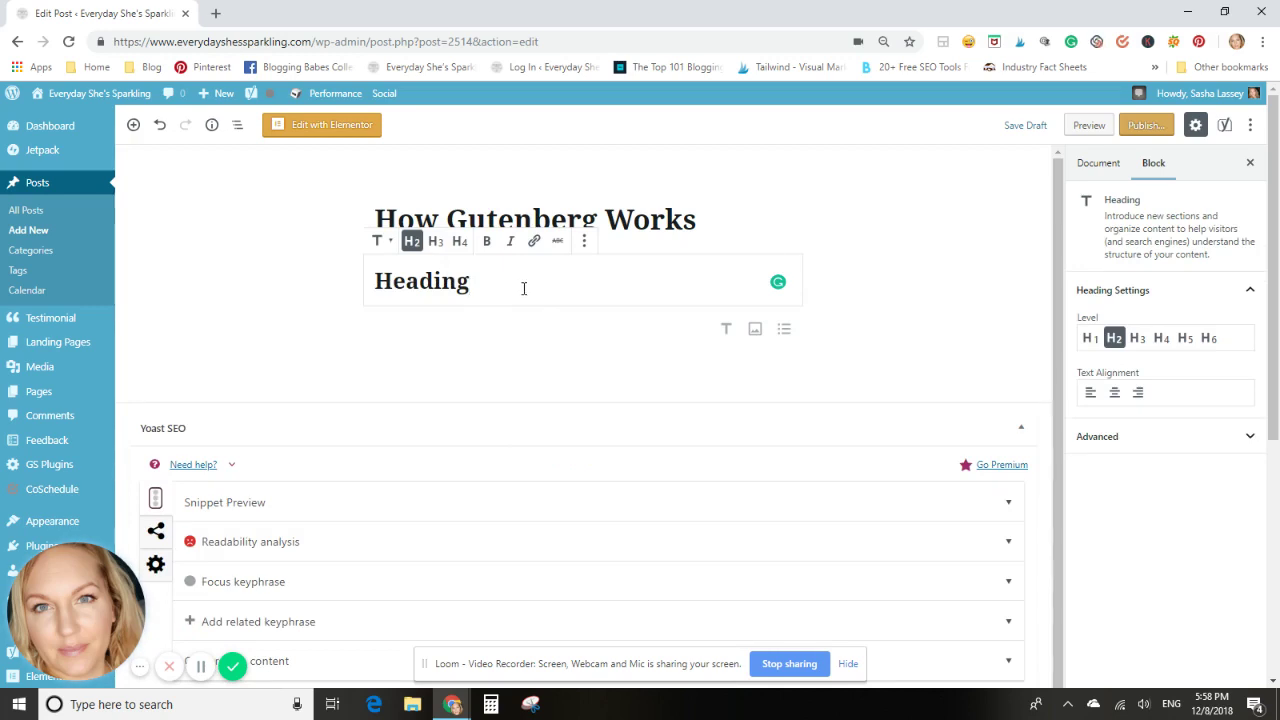
Add two Paragraph blocks below "Heading", each reading "paragraph".
{"action": "key", "text": "Return"}
{"action": "type", "text": "para"}
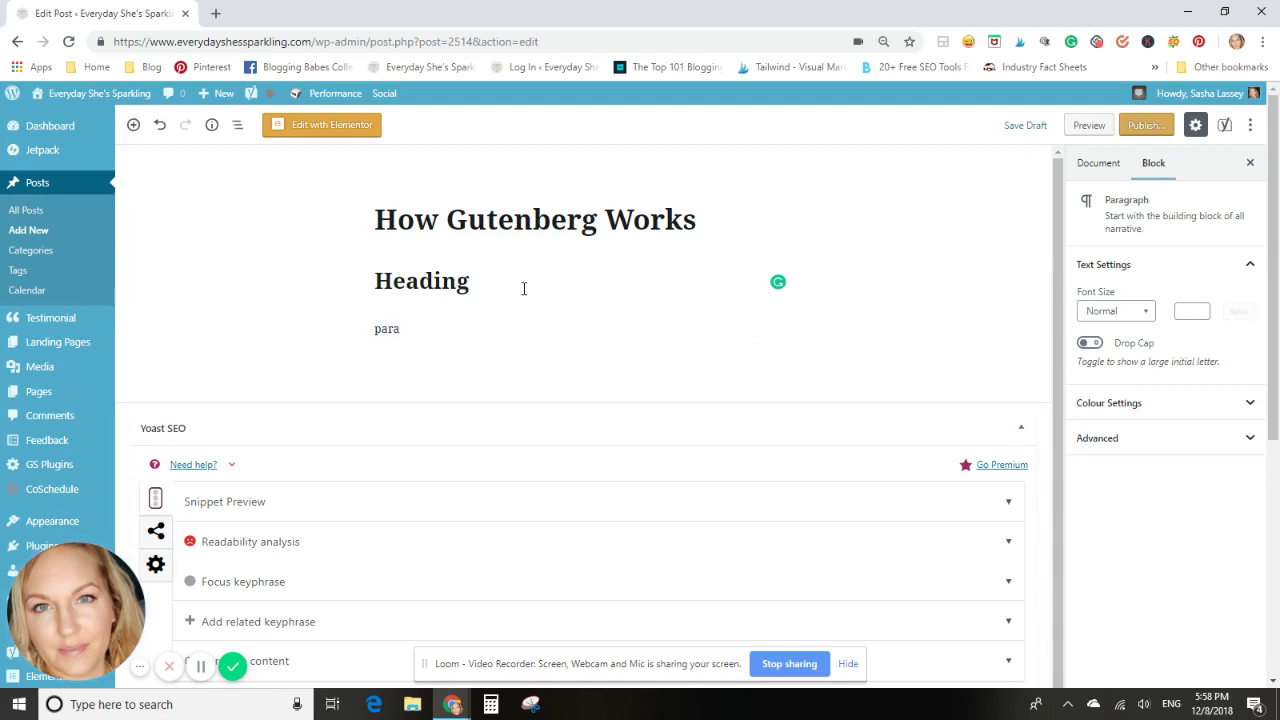
{"action": "type", "text": "graph"}
{"action": "key", "text": "Return"}
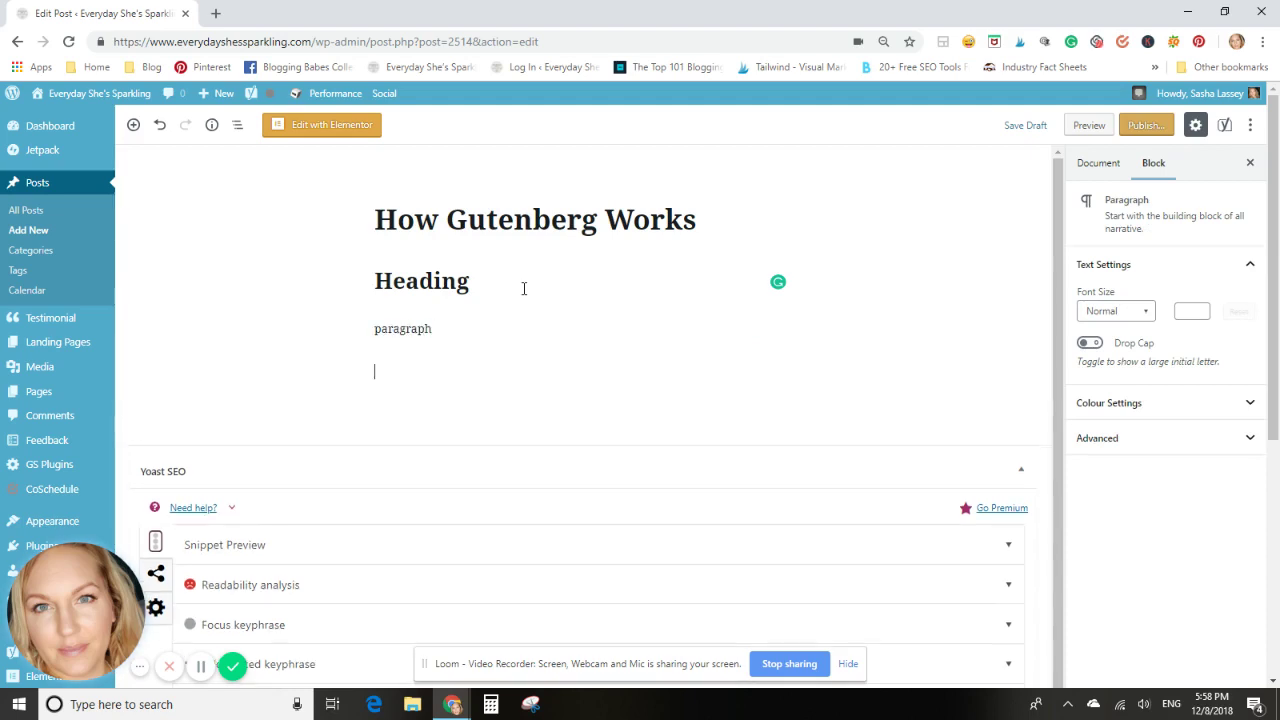
{"action": "type", "text": "pargraph"}
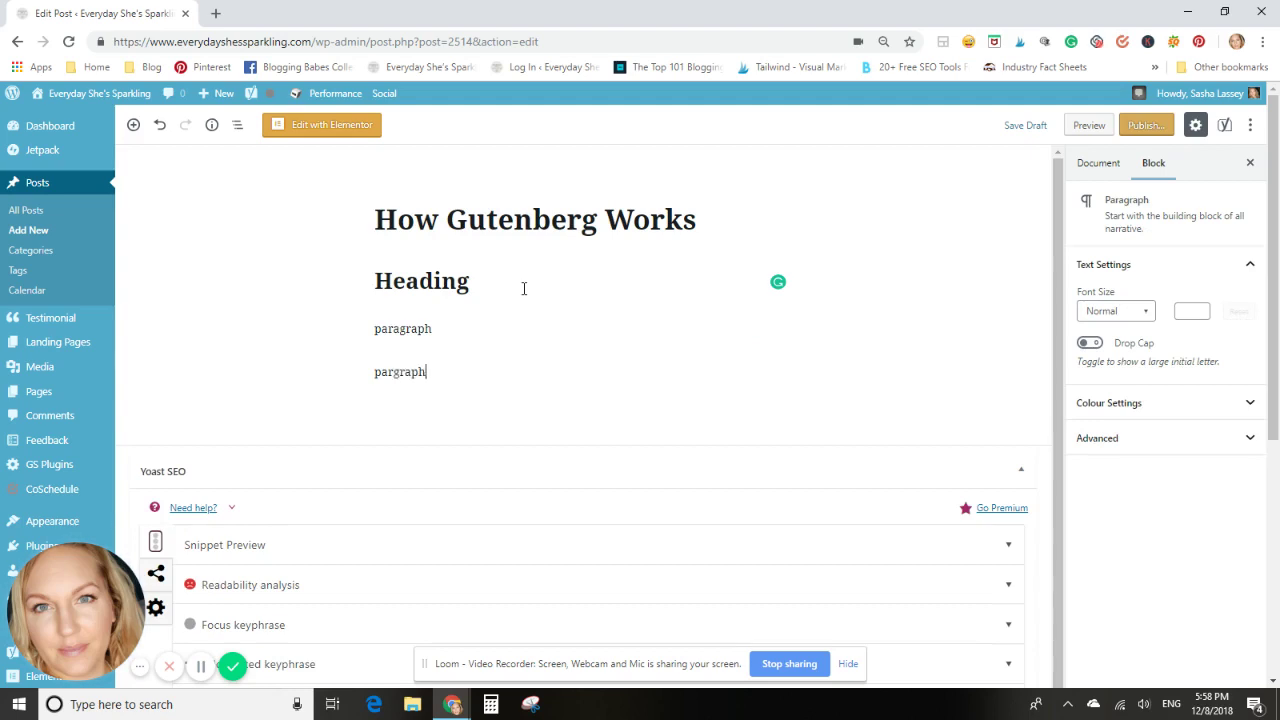
{"action": "key", "text": "BackSpace"}
{"action": "key", "text": "BackSpace"}
{"action": "key", "text": "BackSpace"}
{"action": "key", "text": "BackSpace"}
{"action": "key", "text": "BackSpace"}
{"action": "type", "text": "agraph"}
{"action": "key", "text": "Return"}
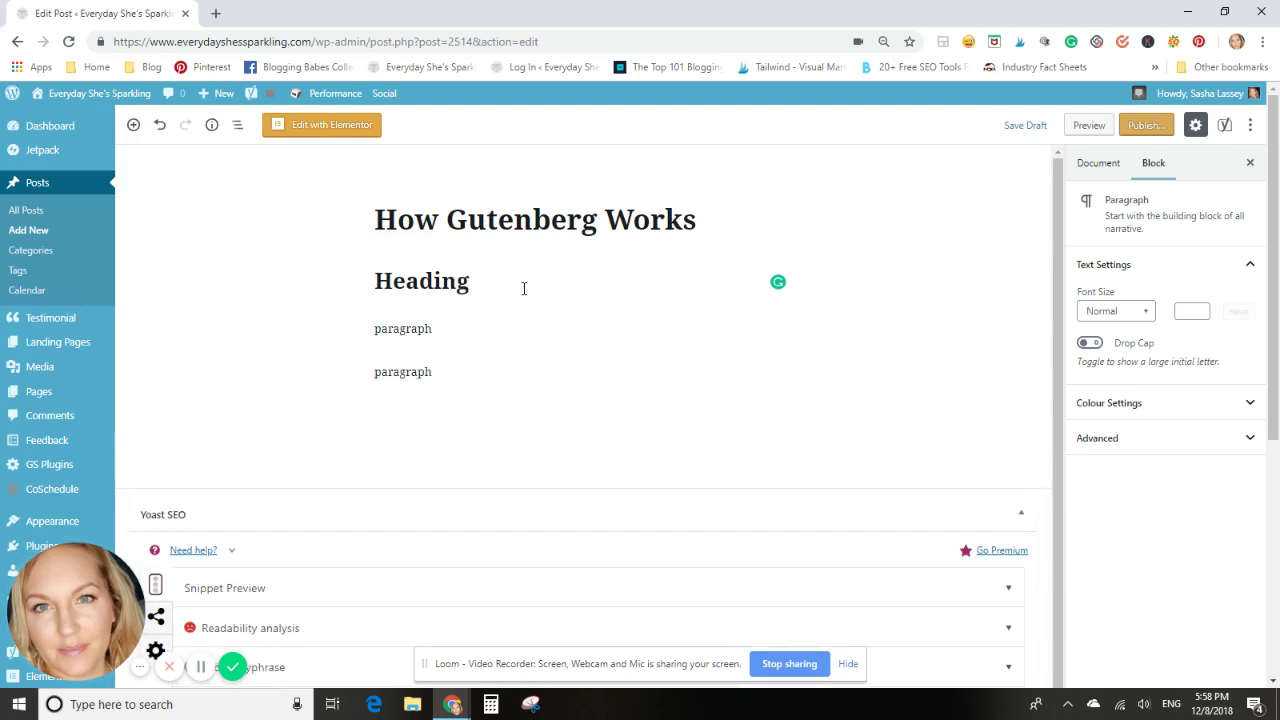
Label the two paragraphs "paragraph 1" and "paragraph 2", and move "paragraph 2" above "paragraph 1".
{"action": "left_click", "coordinate": [471, 369]}
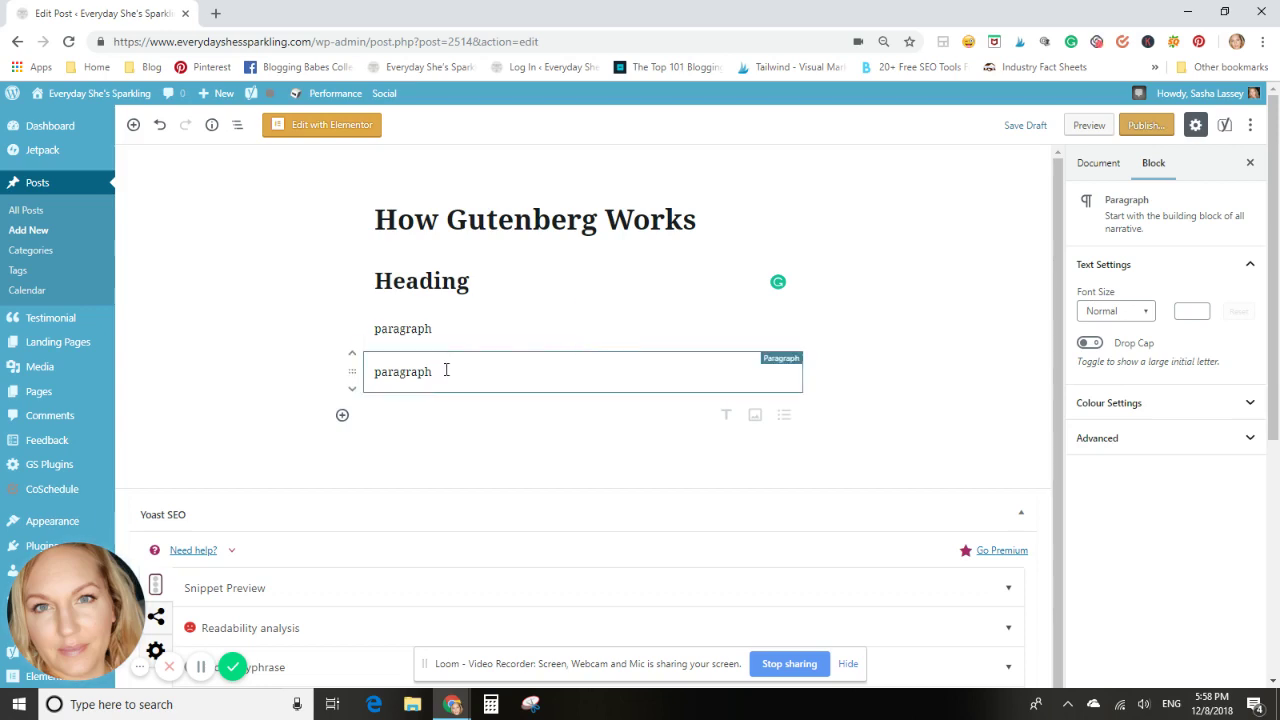
{"action": "left_click", "coordinate": [352, 355]}
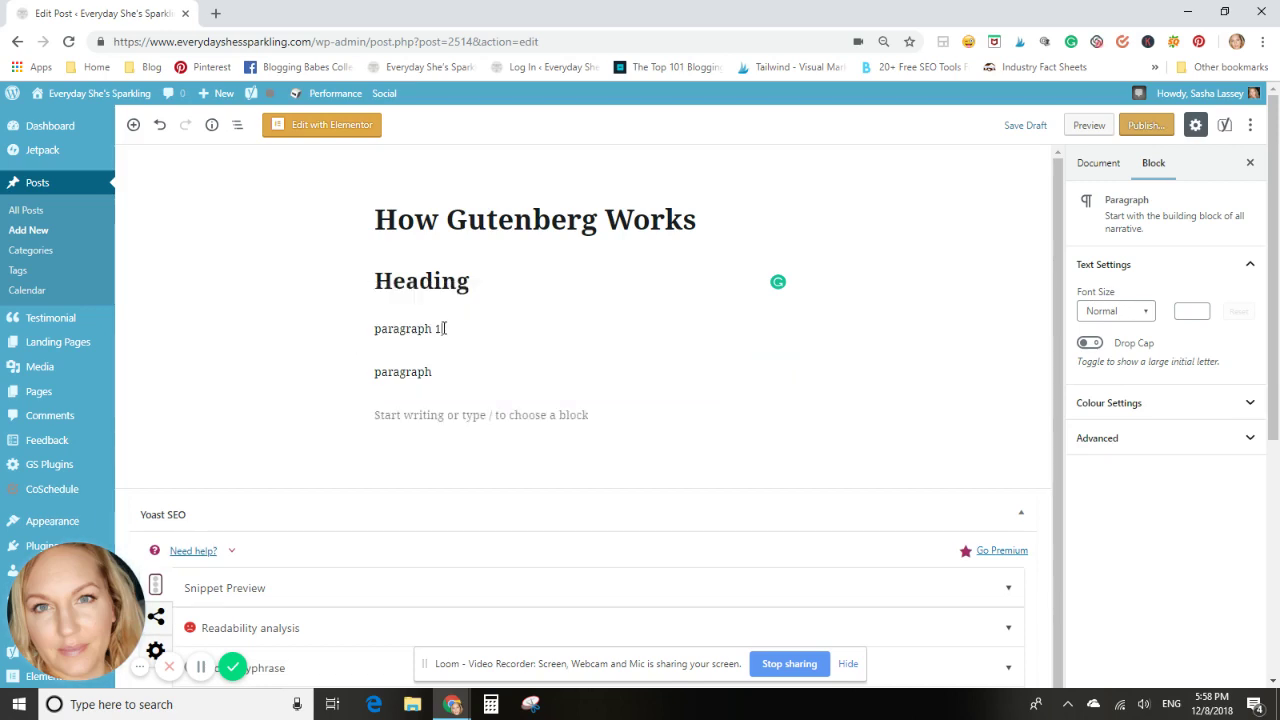
{"action": "key", "text": "ctrl+z"}
{"action": "left_click", "coordinate": [352, 352]}
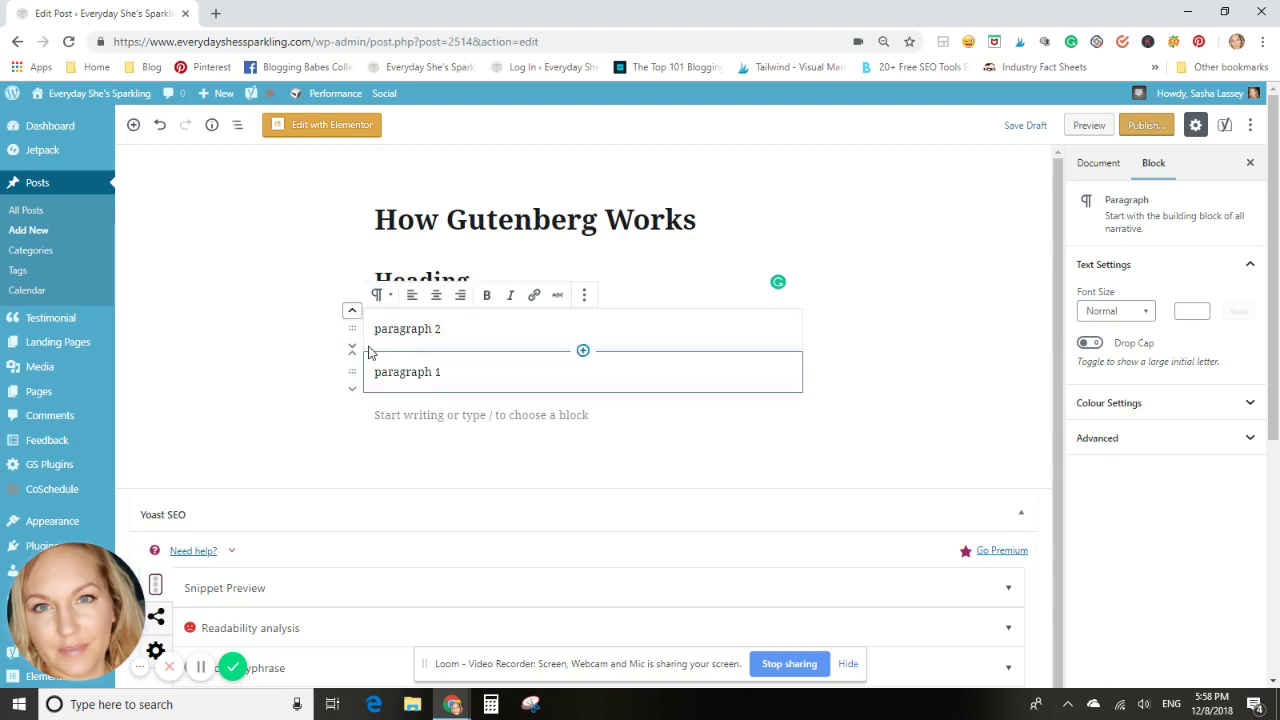
Move "paragraph 2" back down below "paragraph 1" and deselect the block.
{"action": "left_click", "coordinate": [354, 348]}
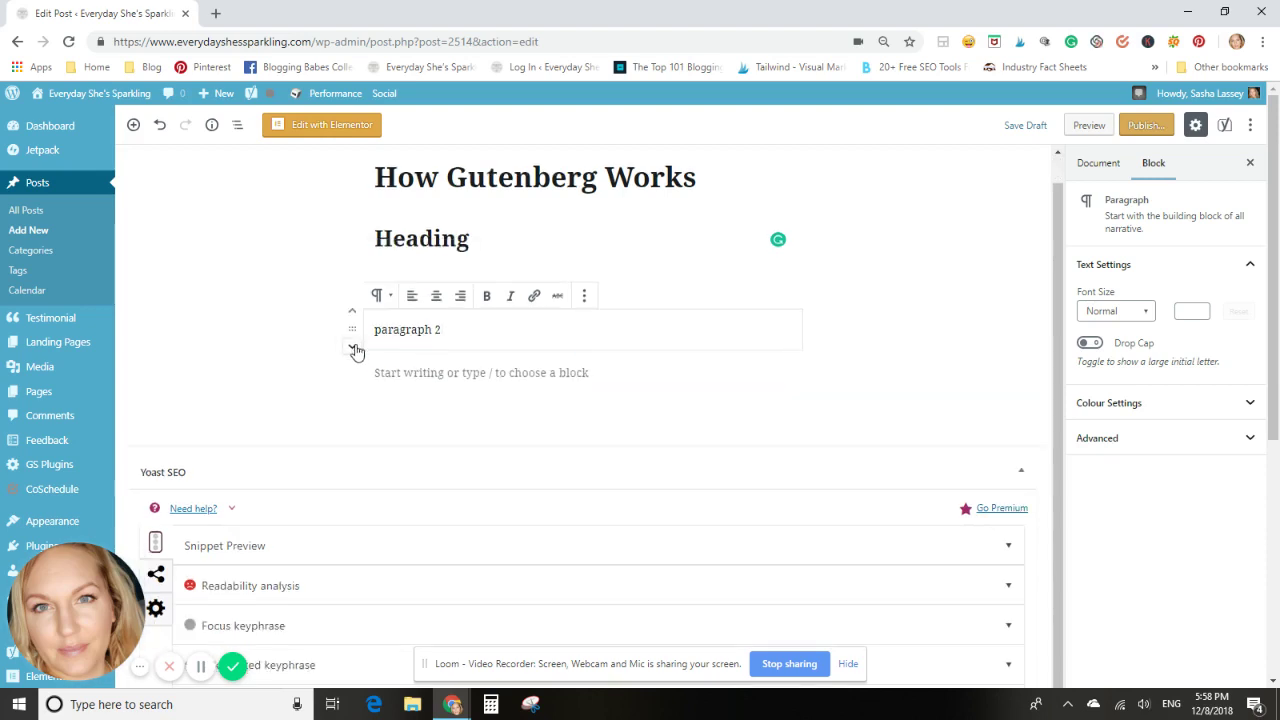
{"action": "left_click", "coordinate": [356, 349]}
{"action": "left_click", "coordinate": [352, 313]}
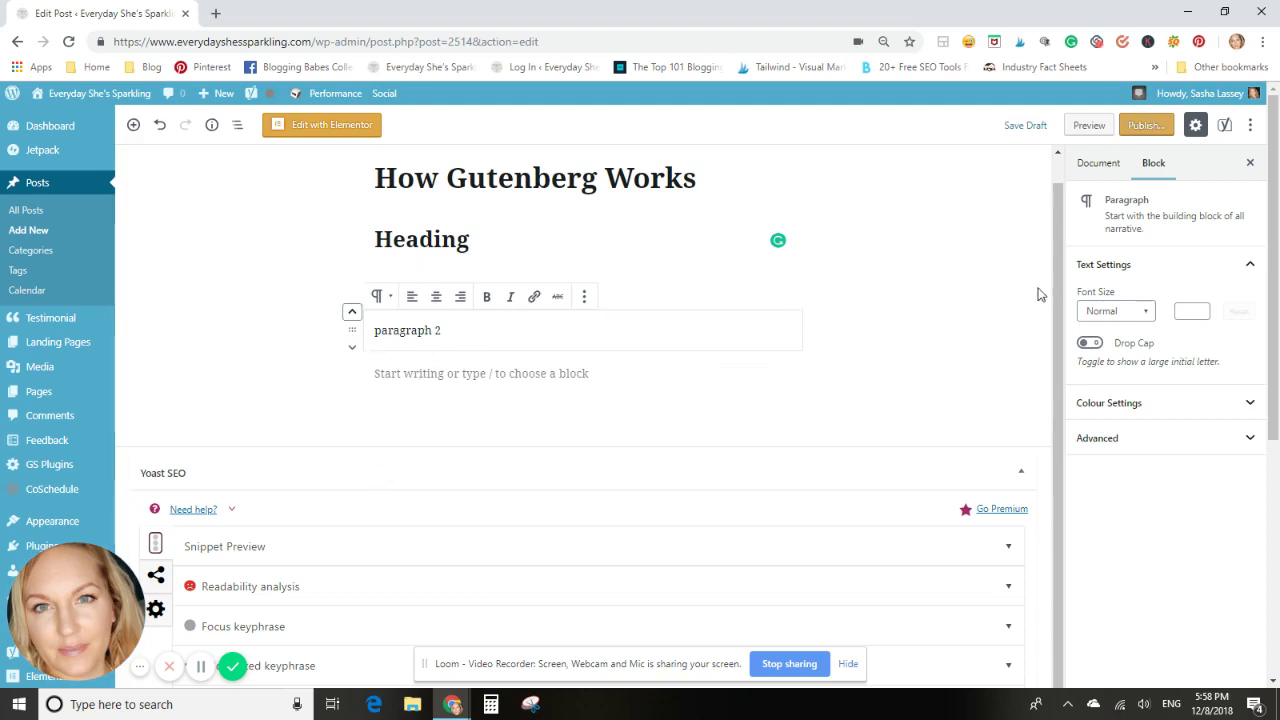
{"action": "left_click", "coordinate": [898, 327]}
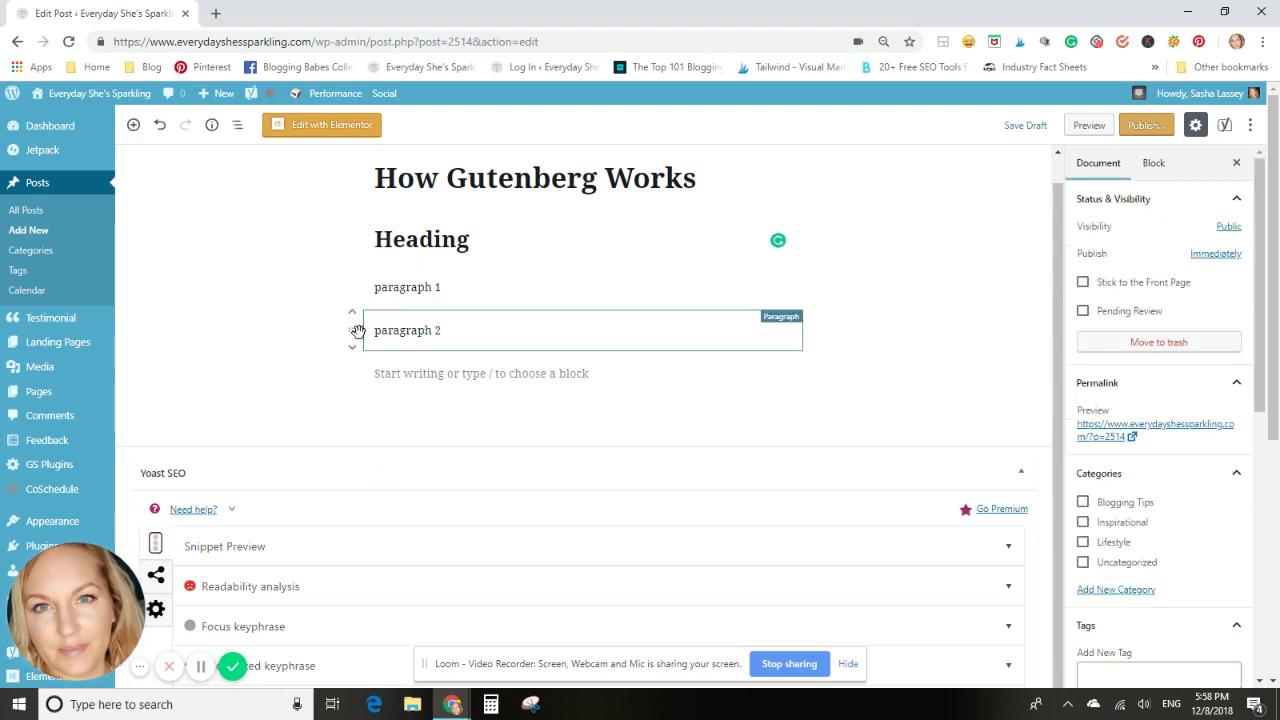
Move "paragraph 2" below the empty block and turn that empty block into a heading reading "Heading2".
{"action": "left_click", "coordinate": [354, 331]}
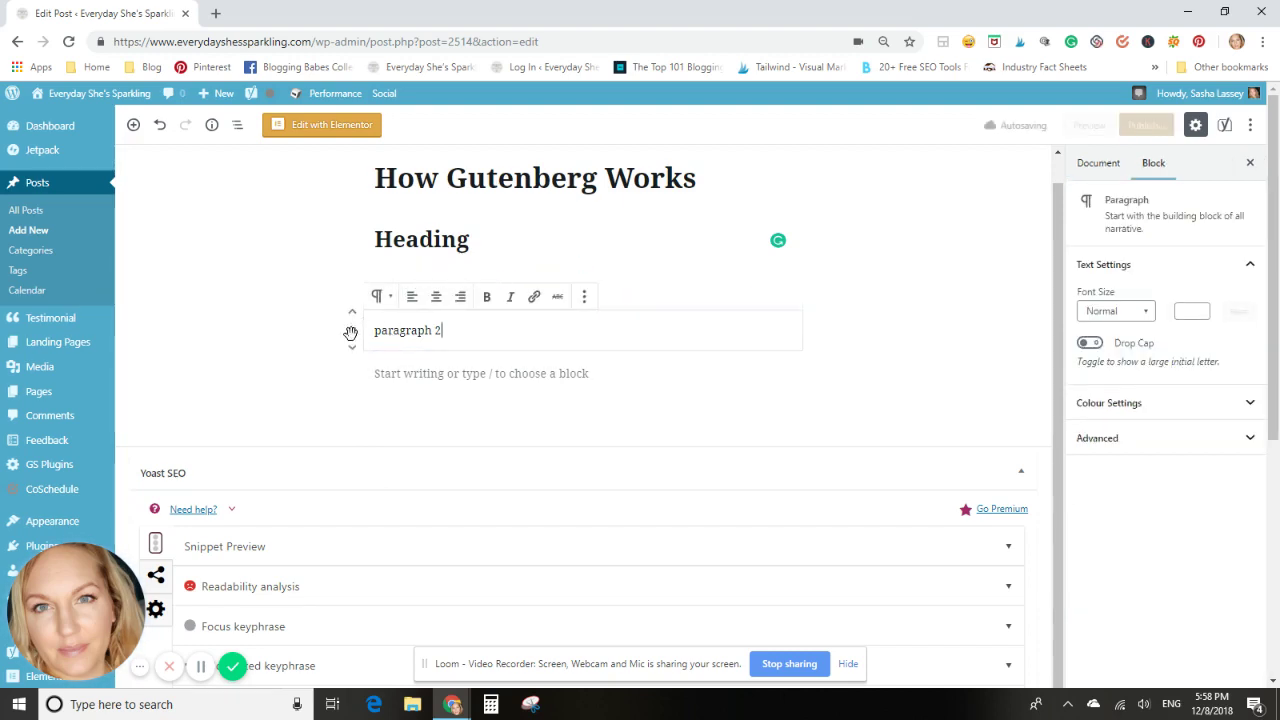
{"action": "left_click_drag", "start_coordinate": [405, 373], "coordinate": [545, 372]}
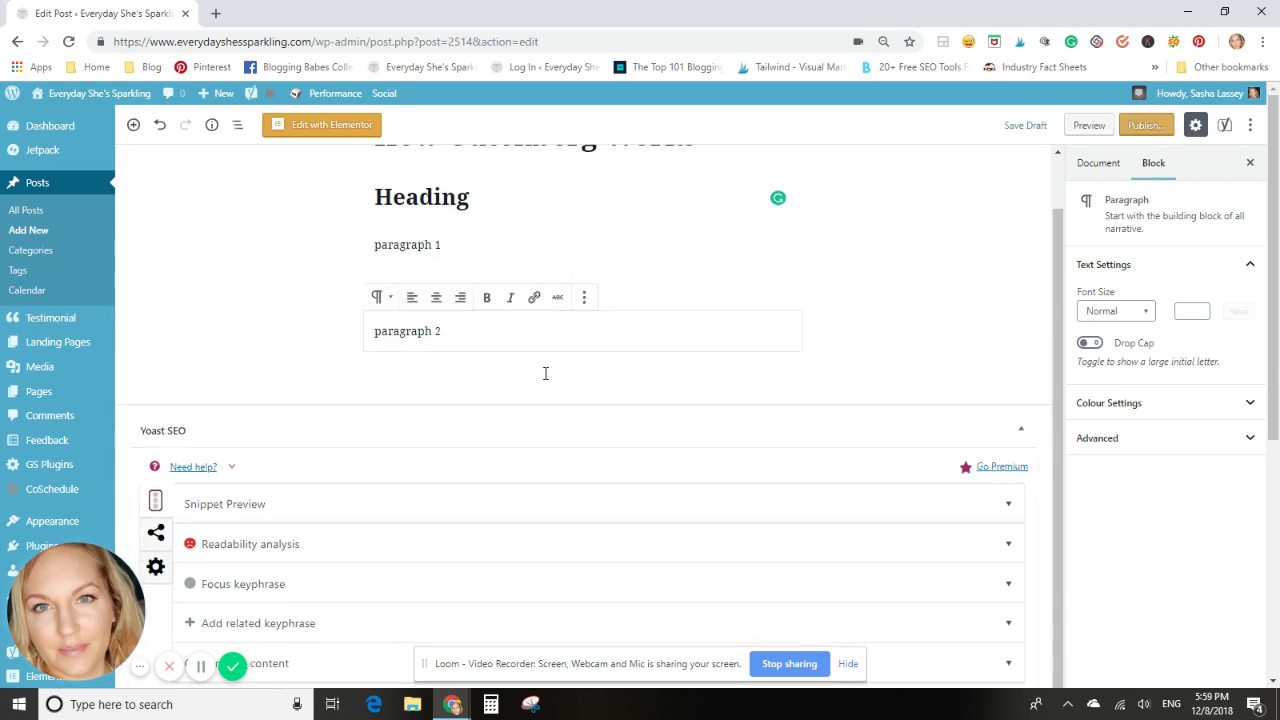
{"action": "left_click", "coordinate": [665, 284]}
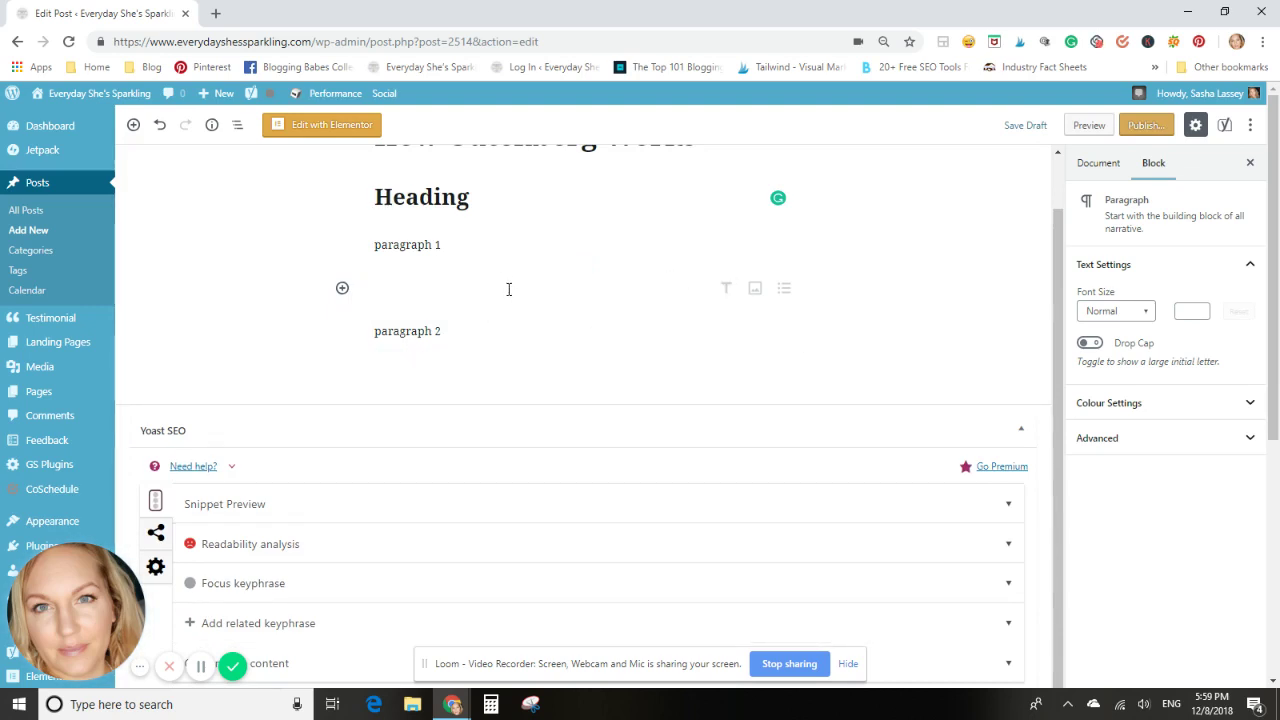
{"action": "left_click", "coordinate": [727, 289]}
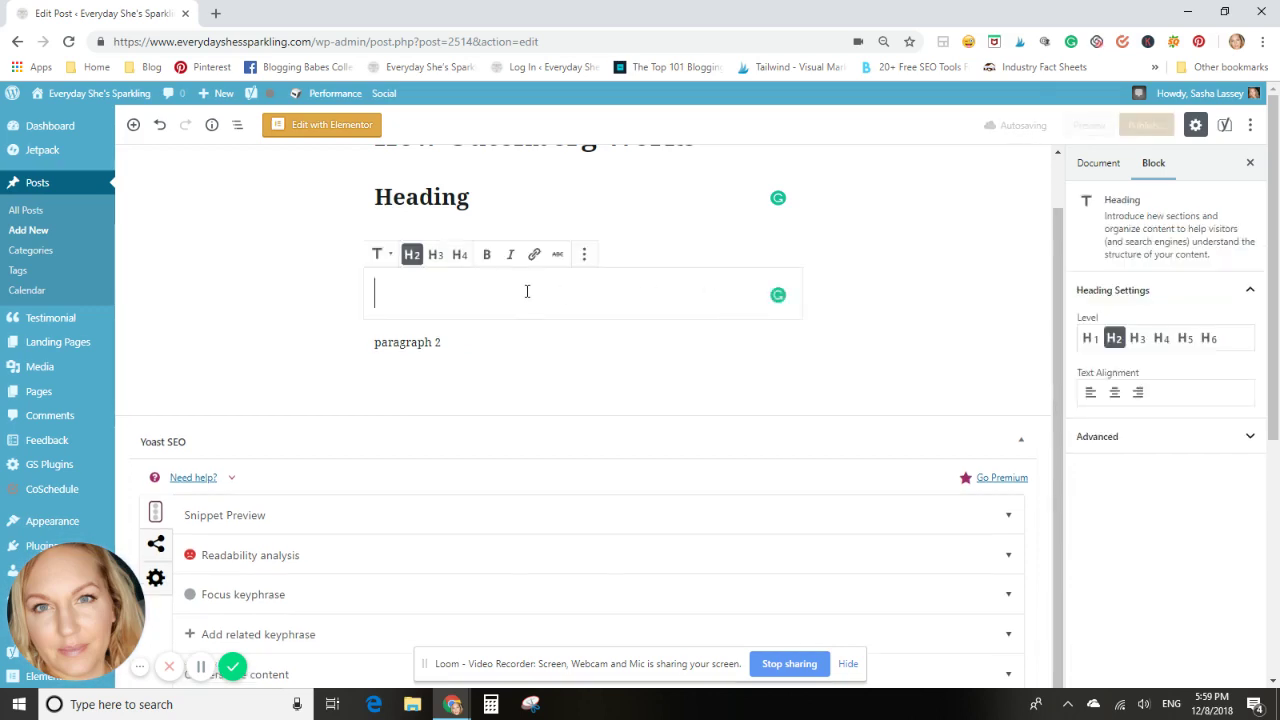
{"action": "type", "text": "Hea"}
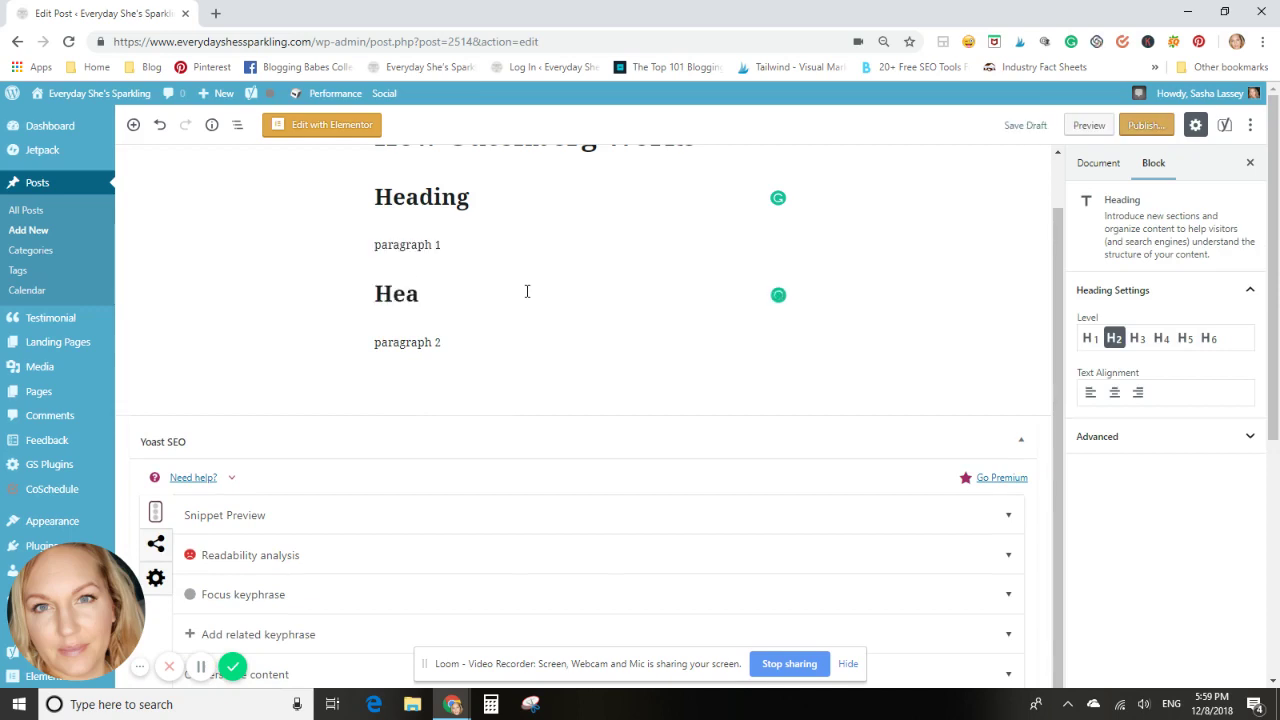
{"action": "type", "text": "ding2"}
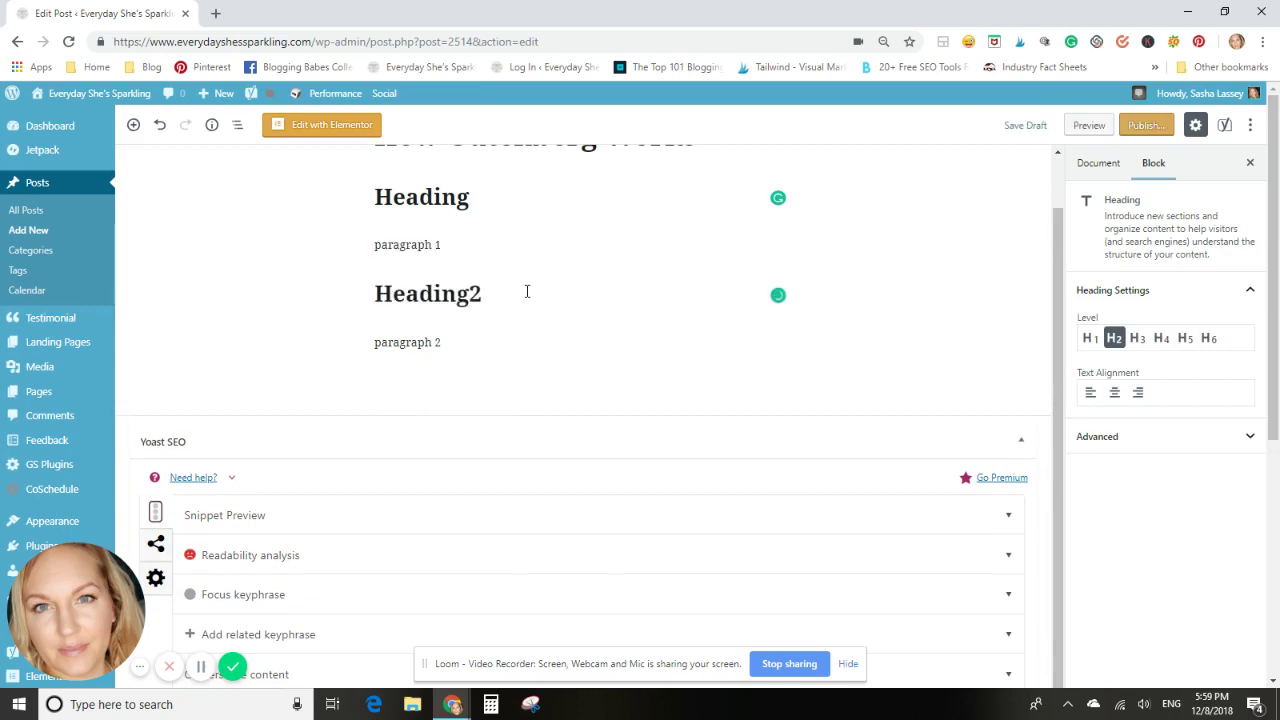
{"action": "left_click", "coordinate": [880, 316]}
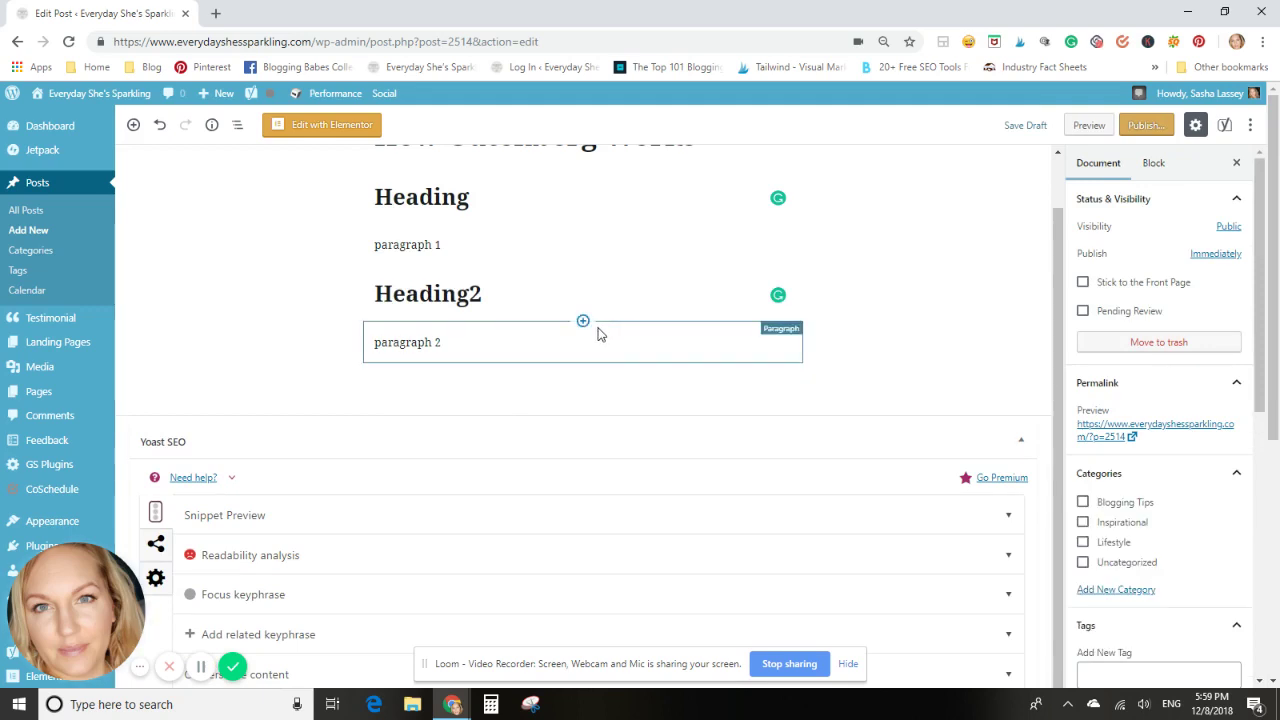
Start a new block below "paragraph 2", search the block types for "classic" and insert a Classic Block.
{"action": "left_click", "coordinate": [605, 344]}
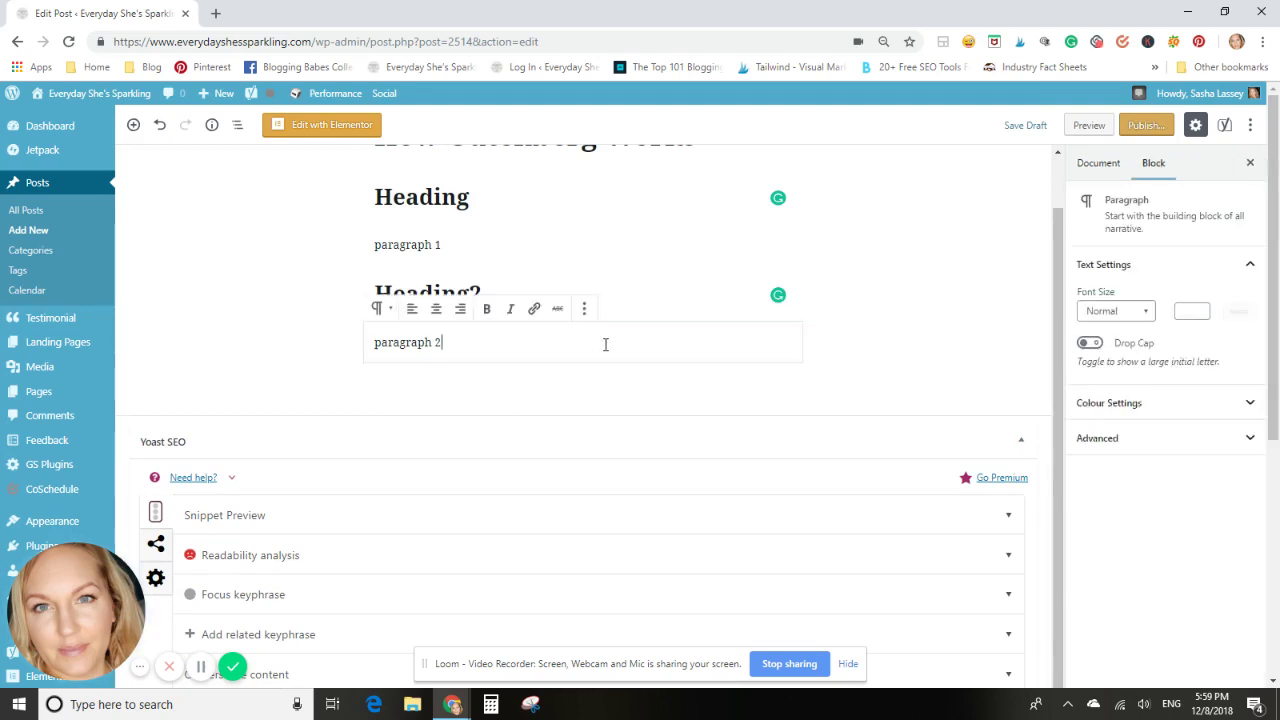
{"action": "key", "text": "Return"}
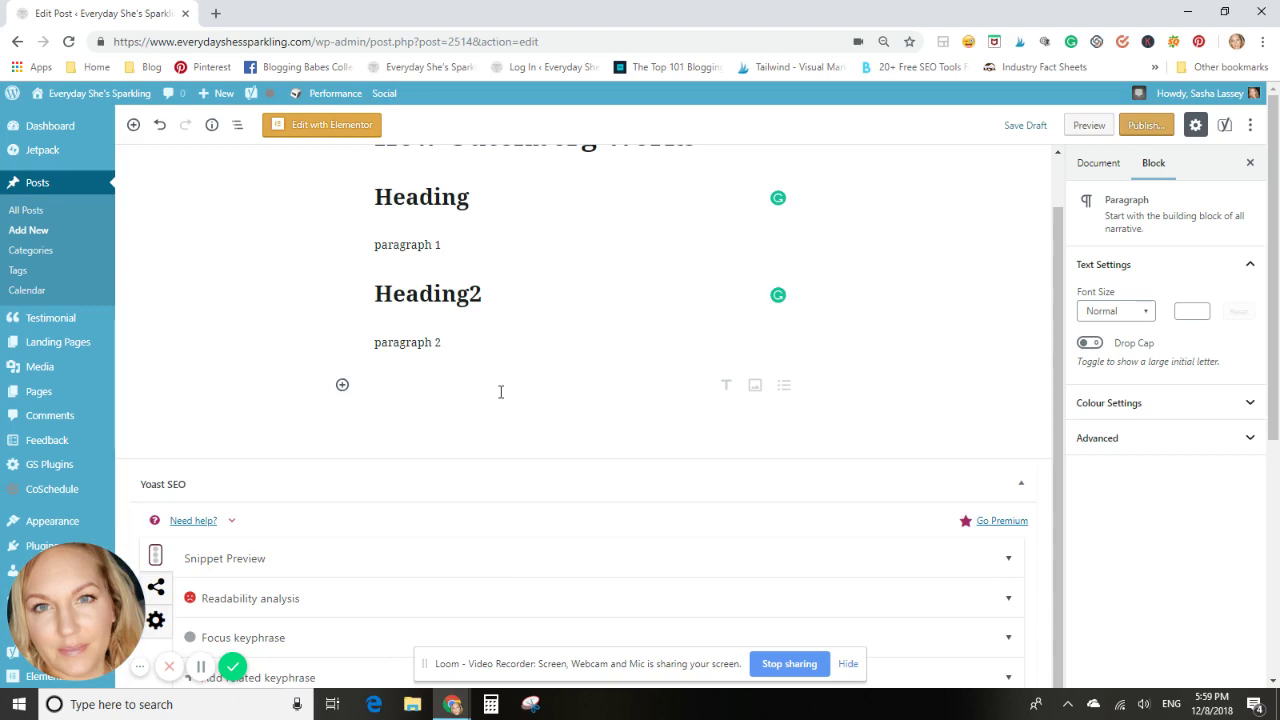
{"action": "left_click", "coordinate": [342, 385]}
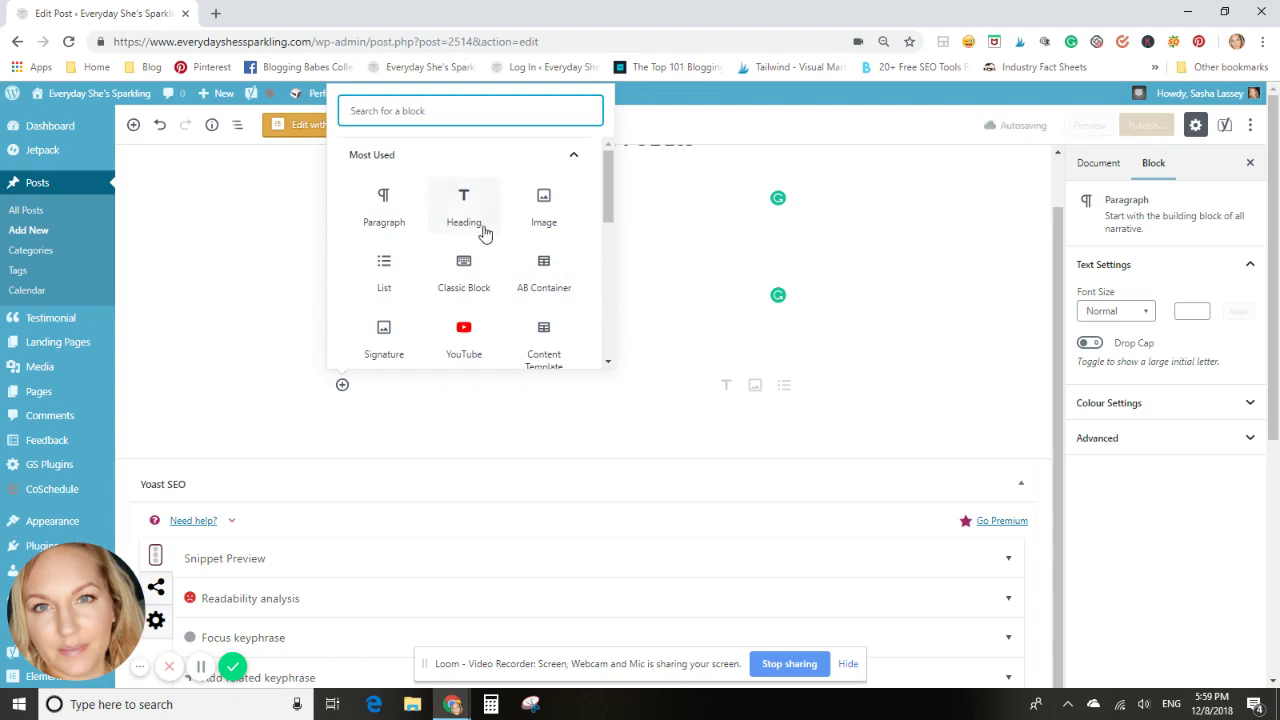
{"action": "scroll", "coordinate": [446, 141], "scroll_direction": "down", "scroll_amount": 1}
{"action": "scroll", "coordinate": [436, 140], "scroll_direction": "up", "scroll_amount": 1}
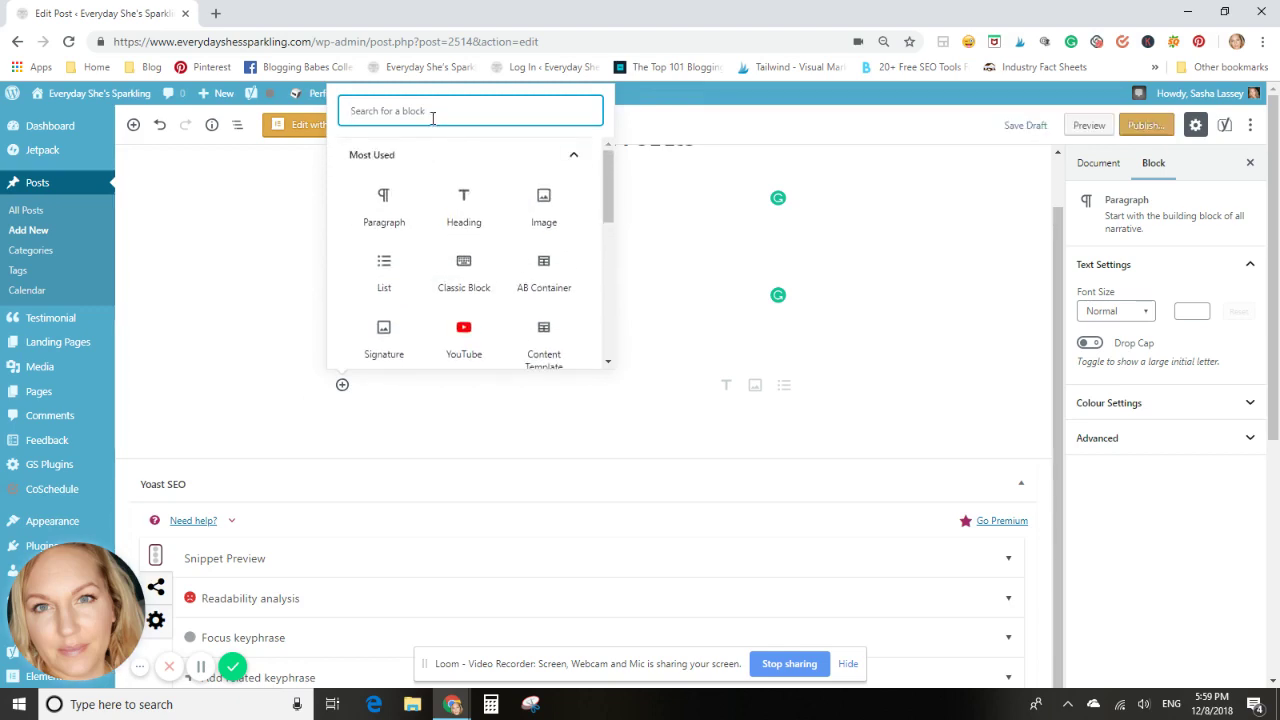
{"action": "type", "text": "class"}
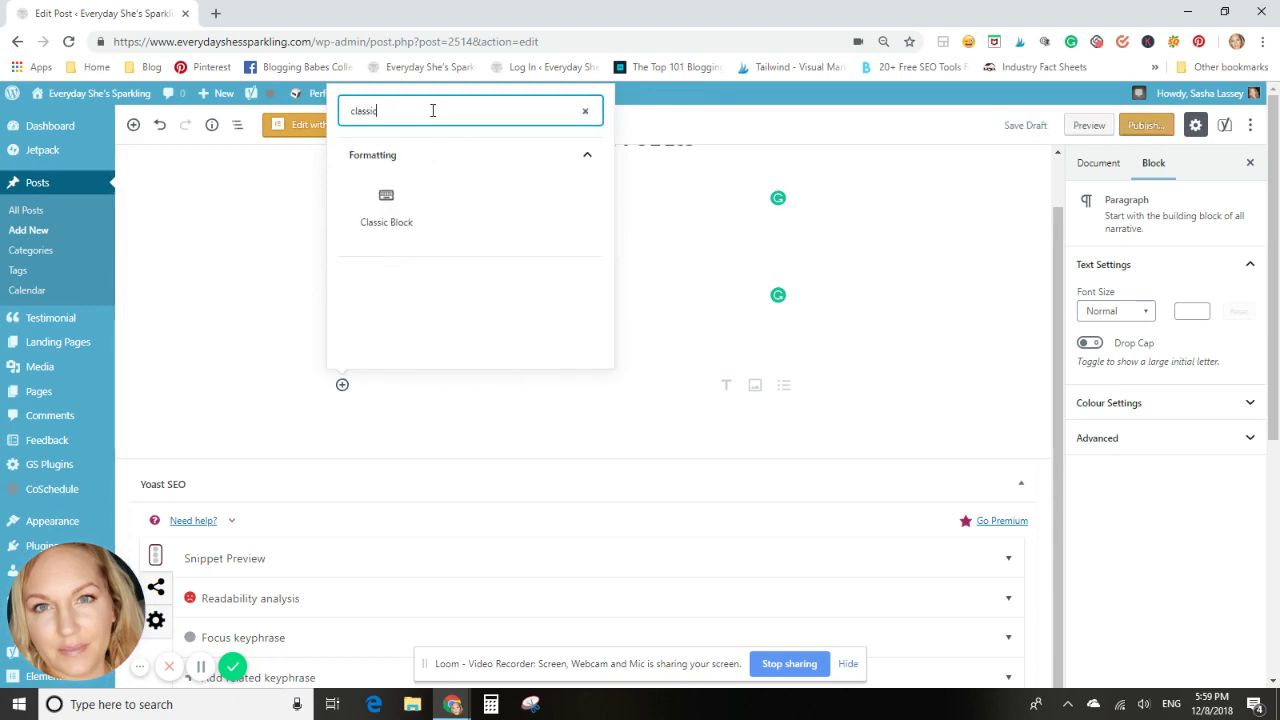
{"action": "type", "text": "ic"}
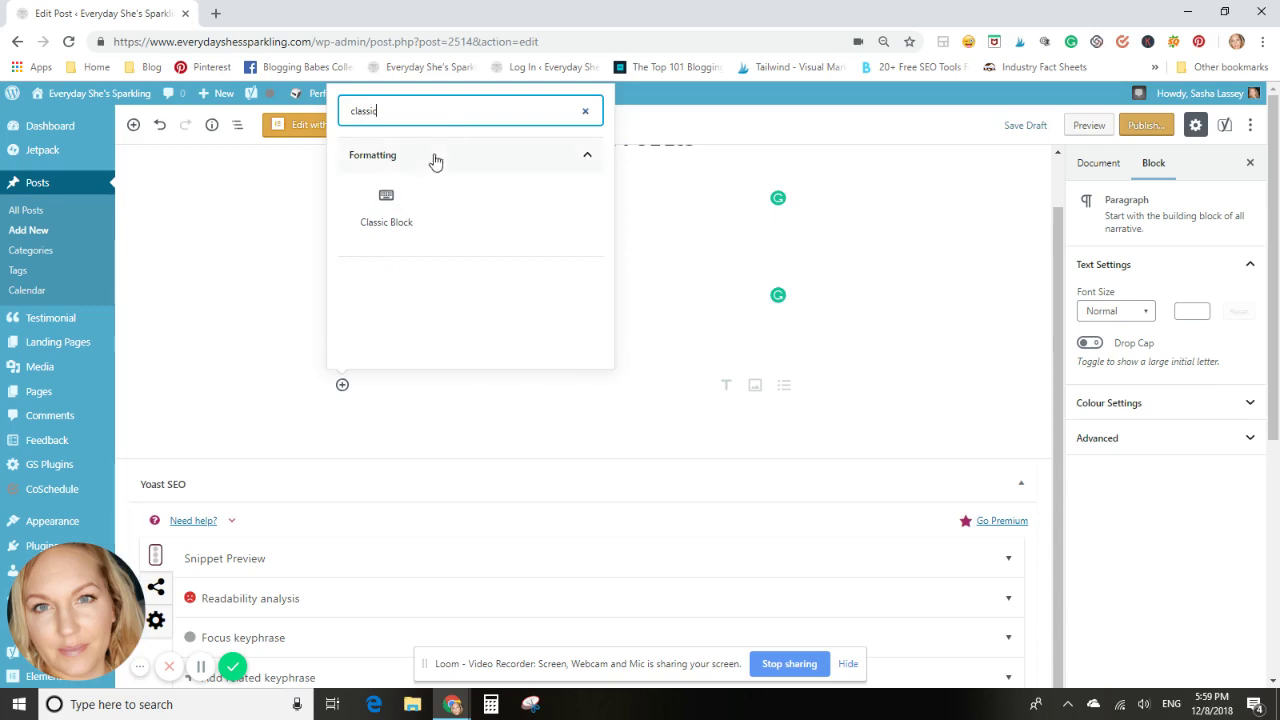
{"action": "left_click", "coordinate": [405, 205]}
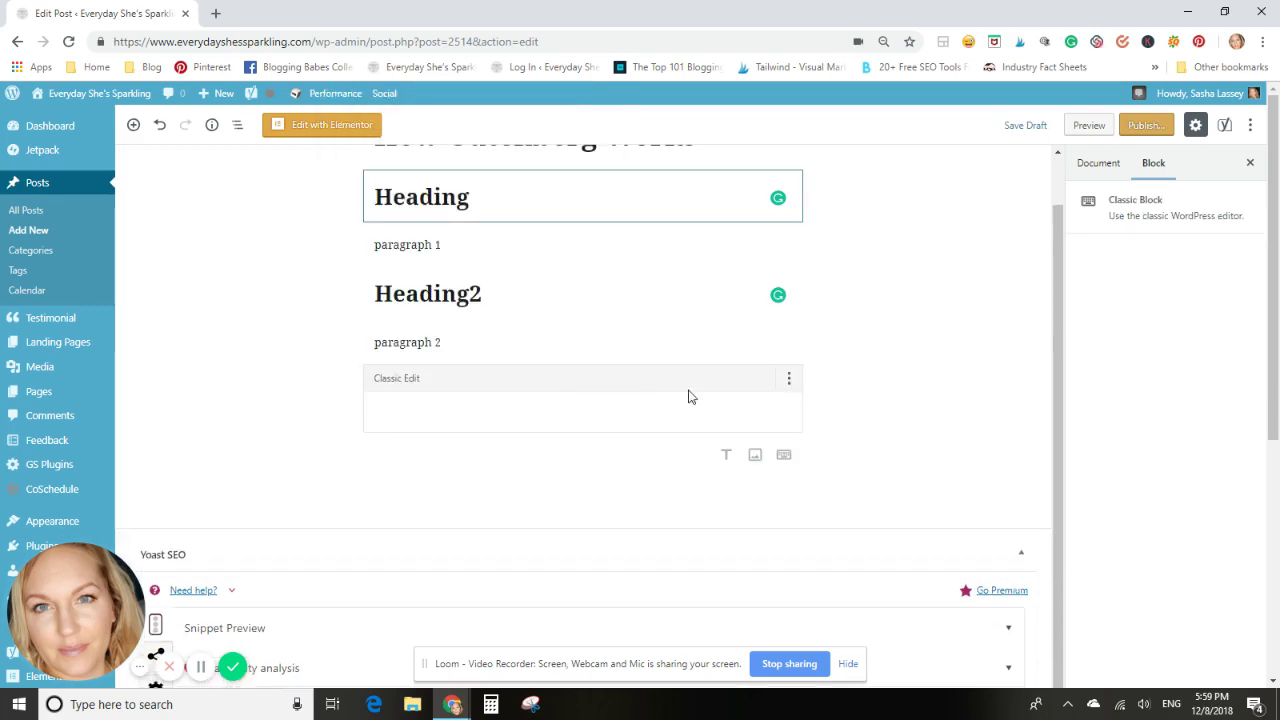
Examine the Classic Block's formatting tools, opening and closing the Click To Tweet dialog.
{"action": "left_click", "coordinate": [660, 418]}
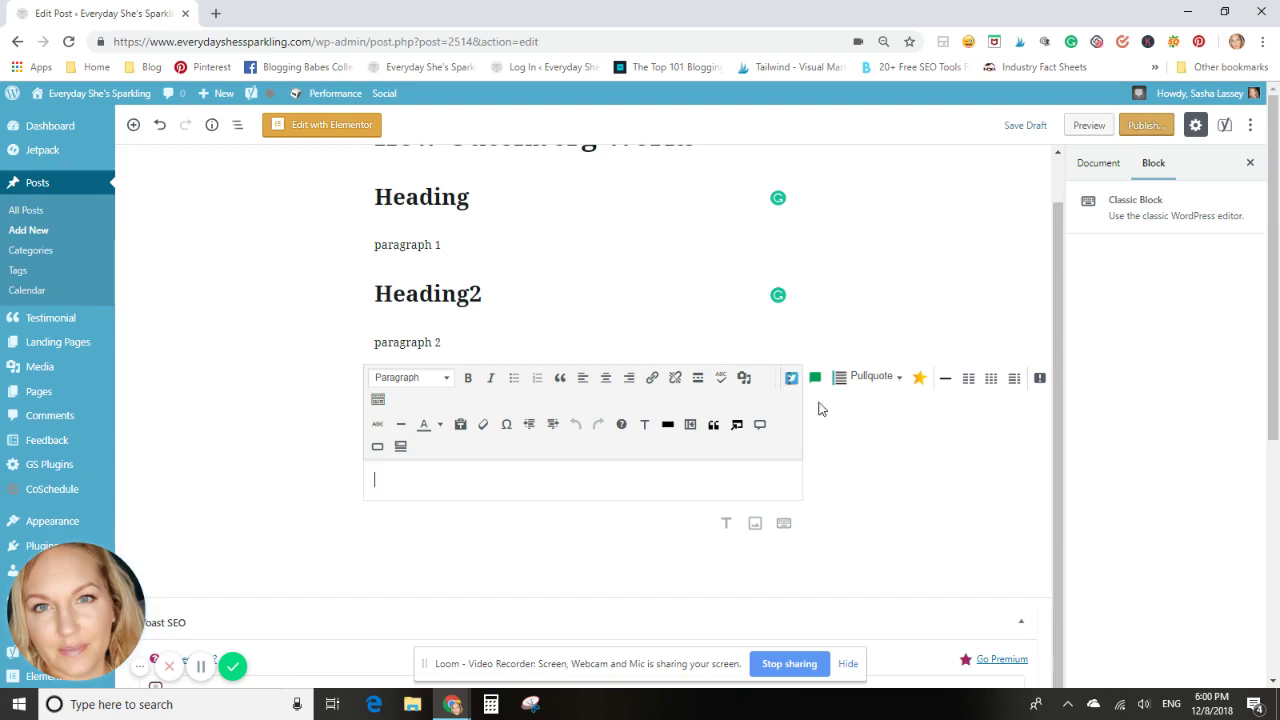
{"action": "left_click", "coordinate": [833, 512]}
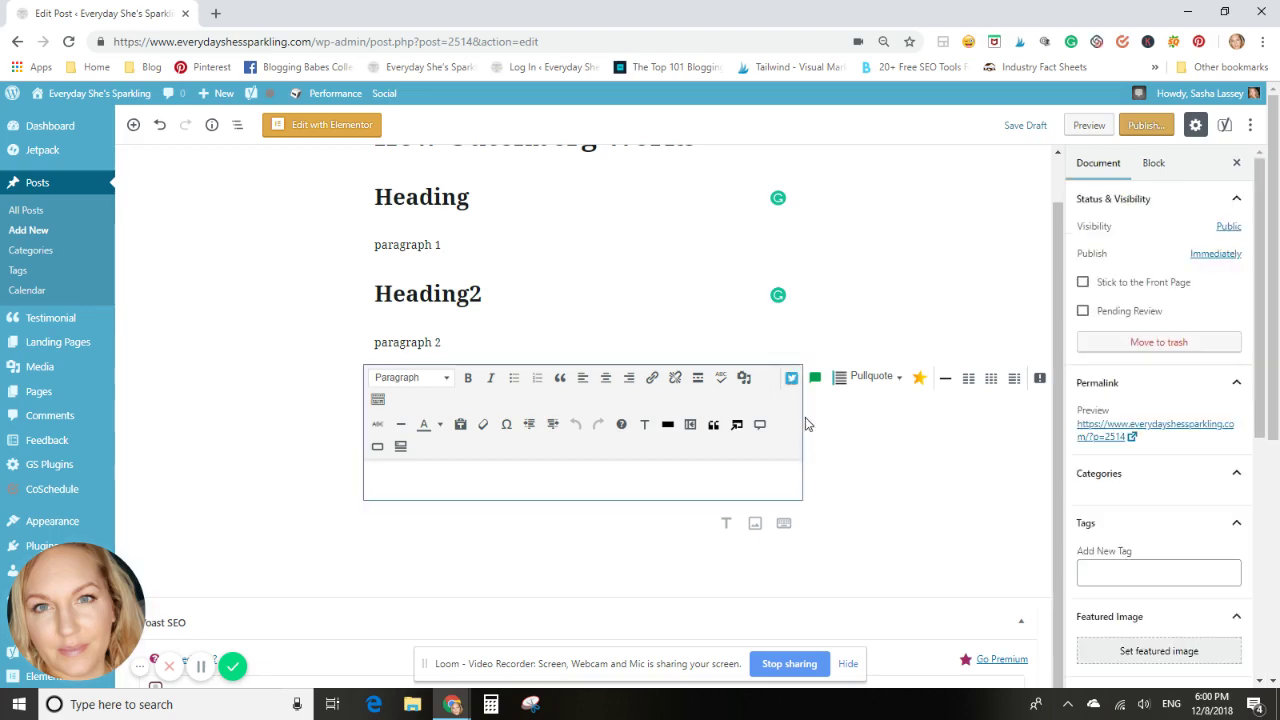
{"action": "left_click", "coordinate": [791, 379]}
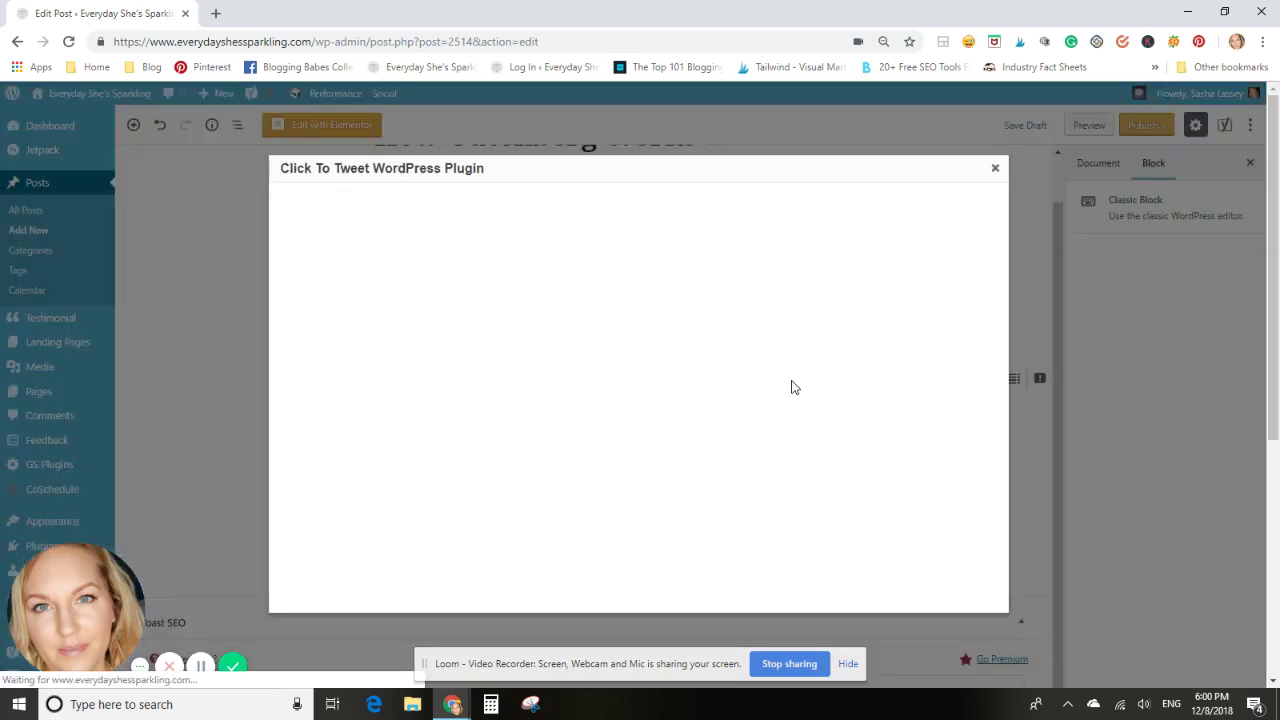
{"action": "left_click", "coordinate": [996, 172]}
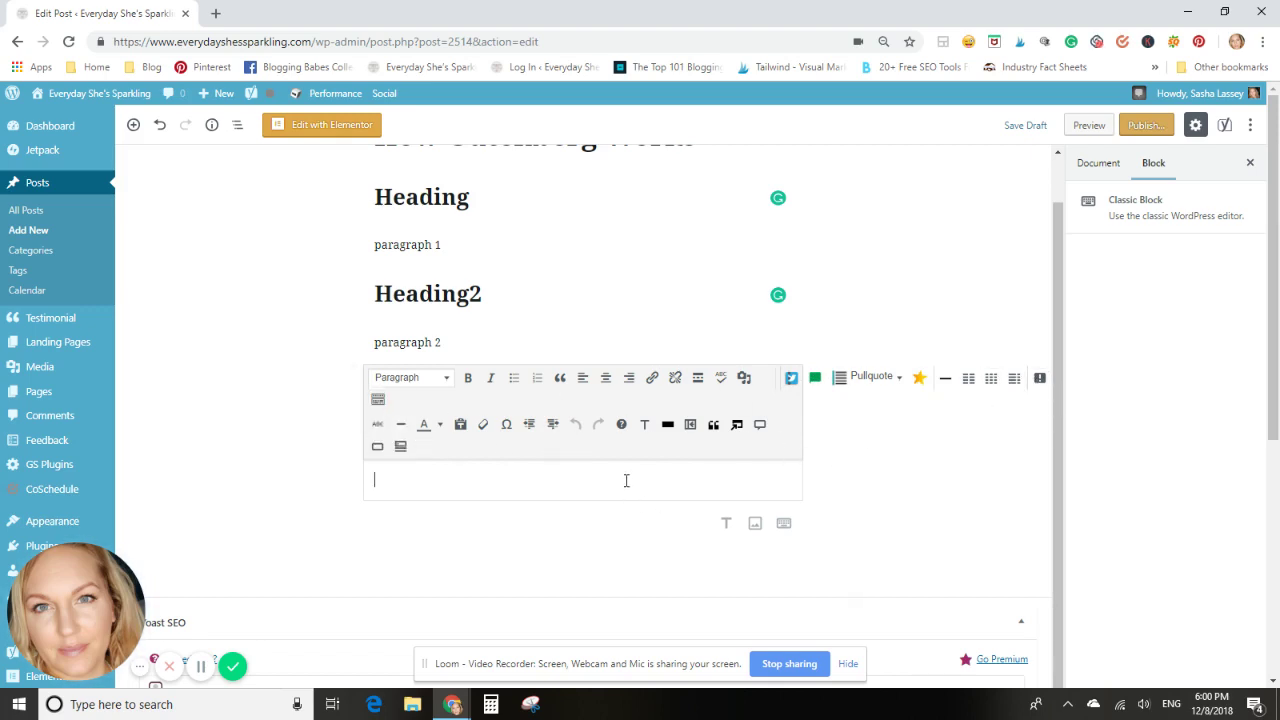
Remove the Classic Block below "paragraph 2".
{"action": "left_click", "coordinate": [880, 469]}
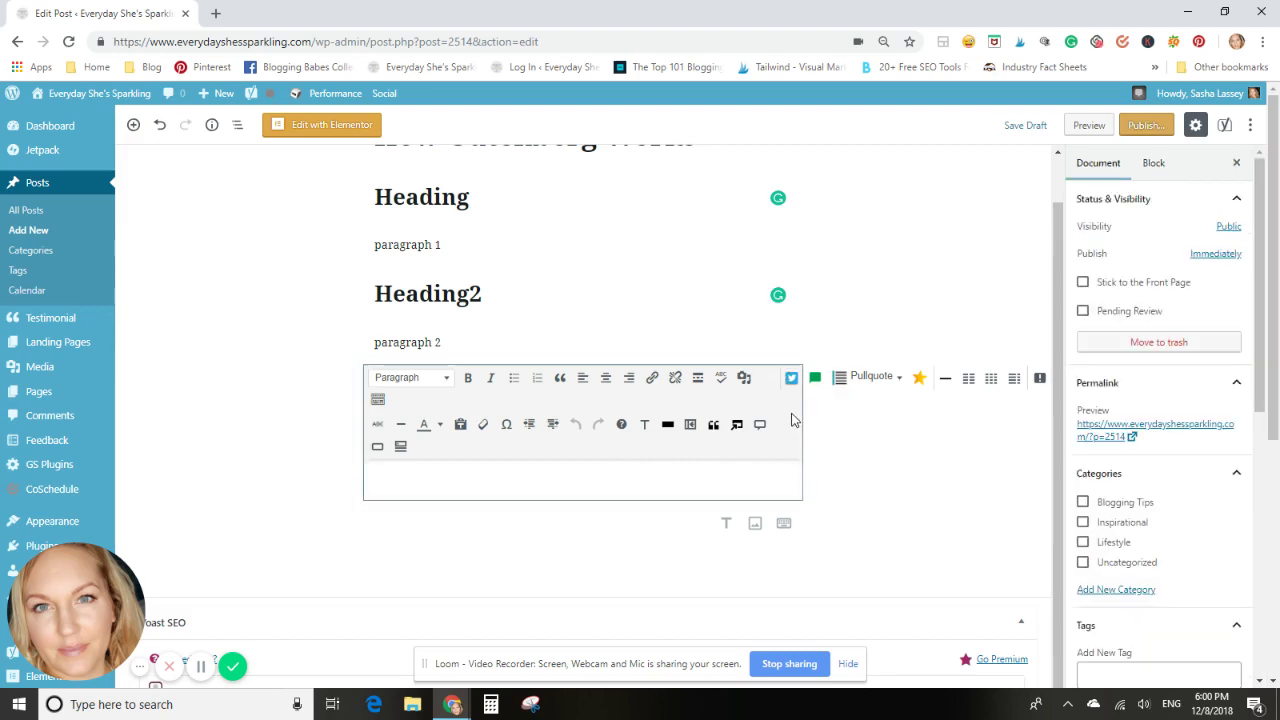
{"action": "left_click", "coordinate": [785, 388]}
{"action": "left_click", "coordinate": [789, 380]}
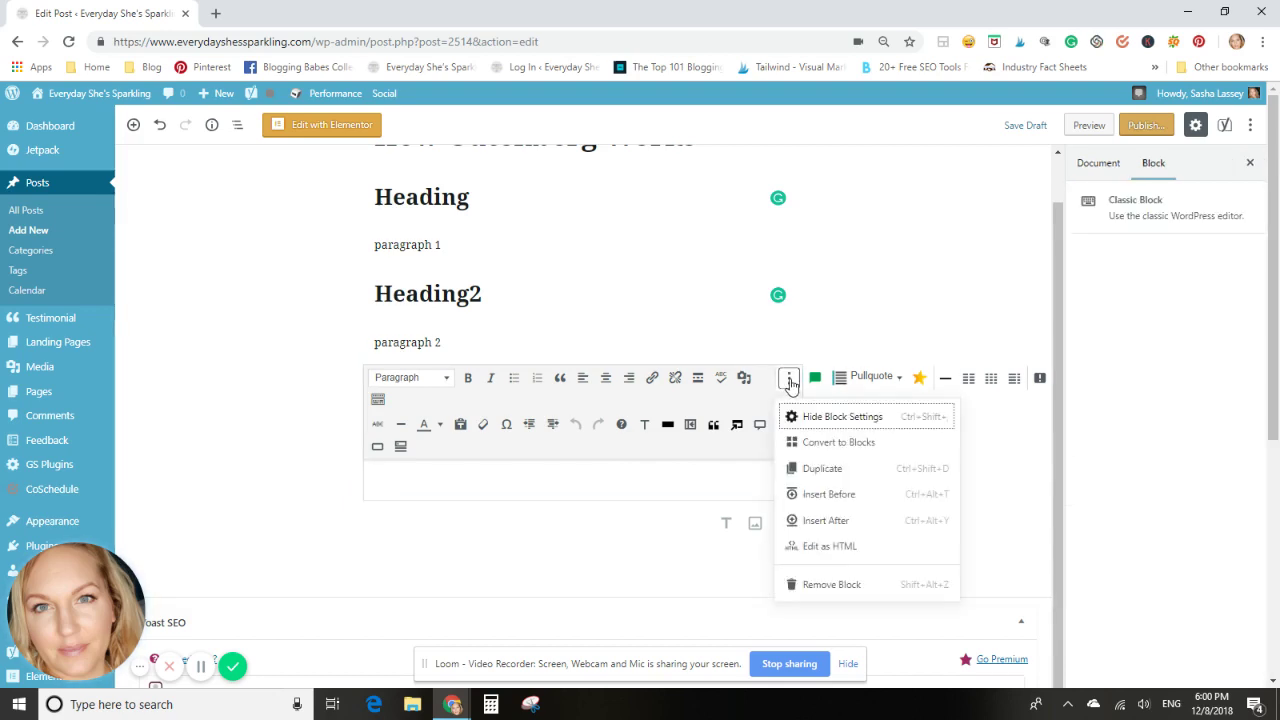
{"action": "left_click", "coordinate": [831, 582]}
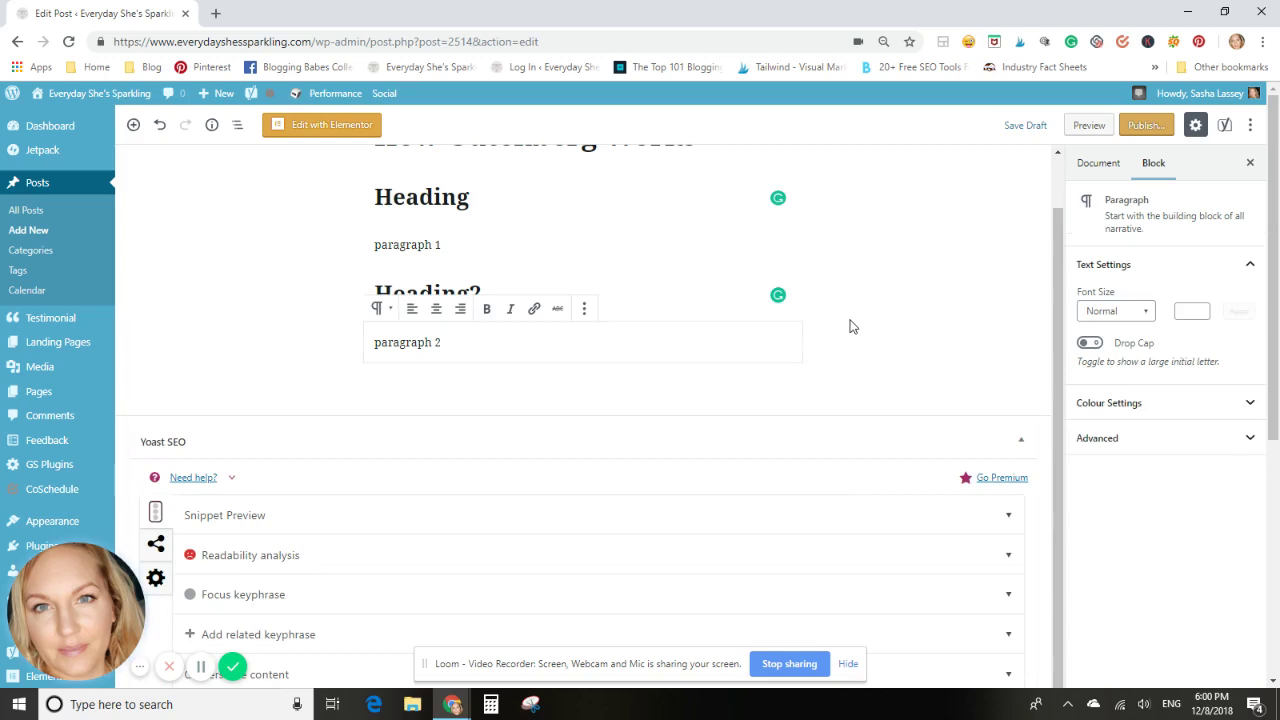
Move "paragraph 2" up the post to directly below "Heading", above "paragraph 1", and deselect the block.
{"action": "scroll", "coordinate": [853, 325], "scroll_direction": "down", "scroll_amount": 1}
{"action": "scroll", "coordinate": [846, 312], "scroll_direction": "up", "scroll_amount": 1}
{"action": "scroll", "coordinate": [900, 300], "scroll_direction": "up", "scroll_amount": 1}
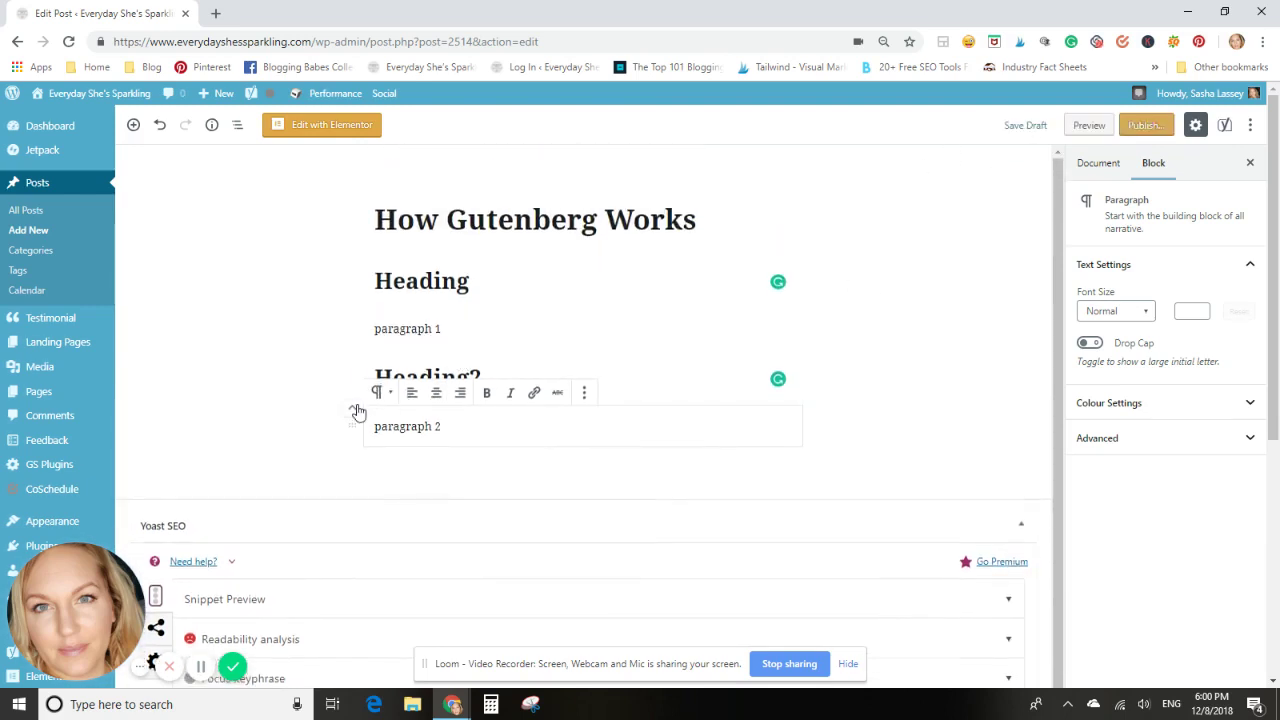
{"action": "left_click", "coordinate": [354, 411]}
{"action": "left_click", "coordinate": [353, 390]}
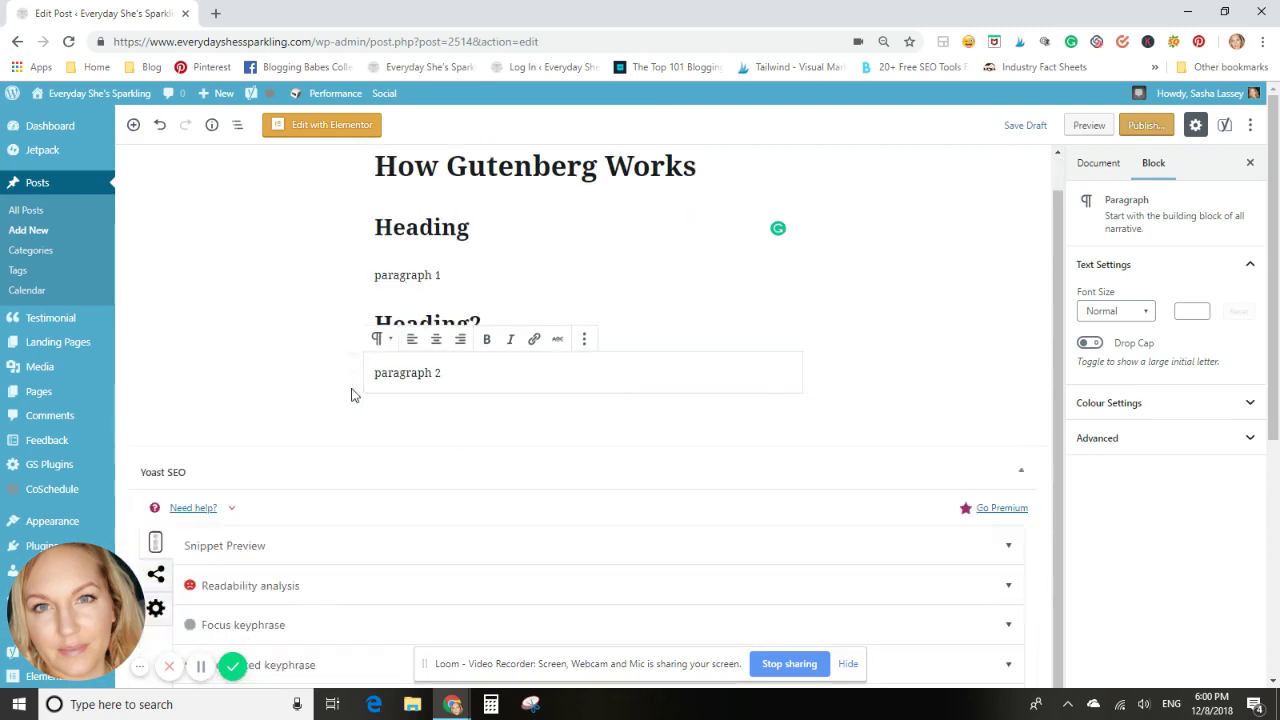
{"action": "left_click", "coordinate": [354, 360]}
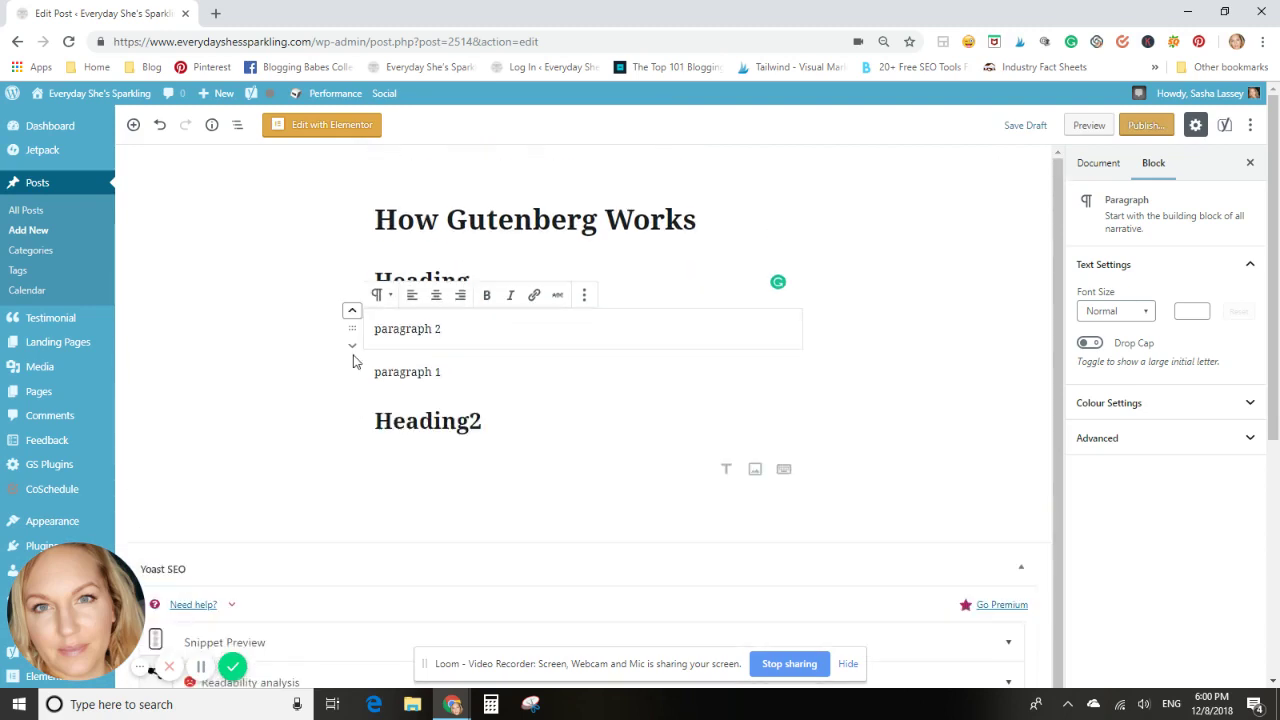
{"action": "left_click", "coordinate": [353, 358]}
{"action": "left_click", "coordinate": [915, 361]}
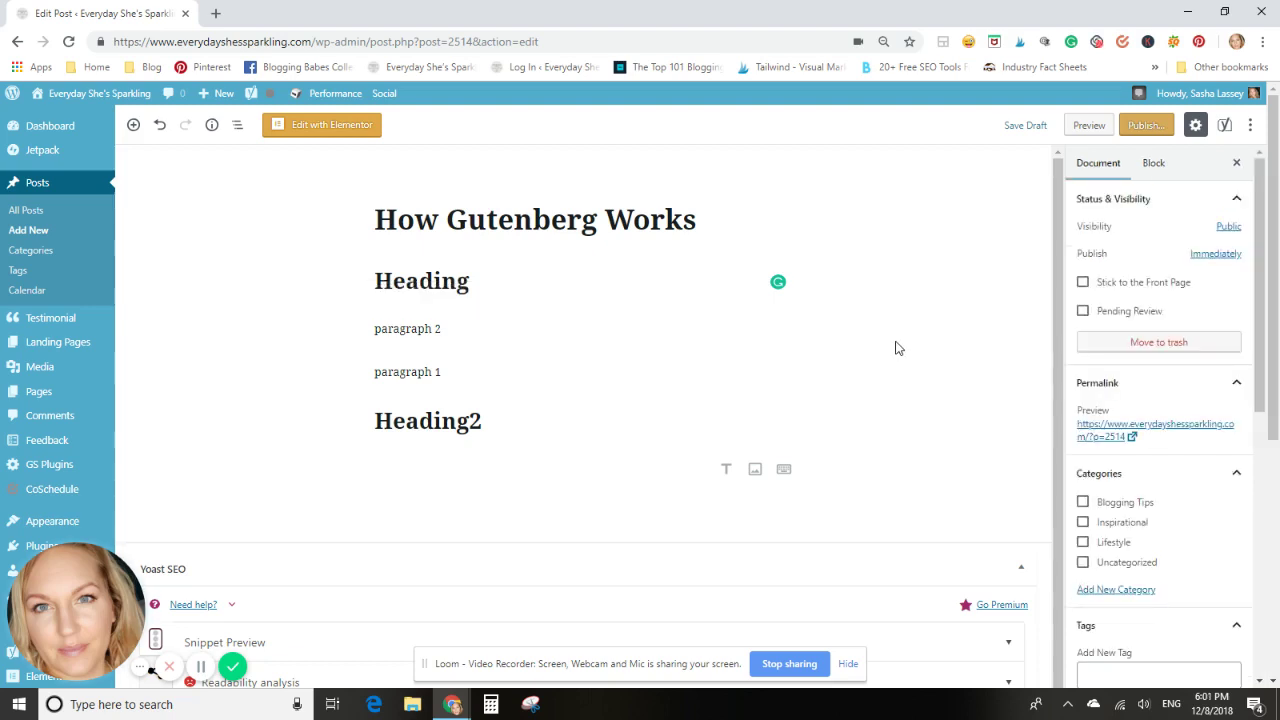